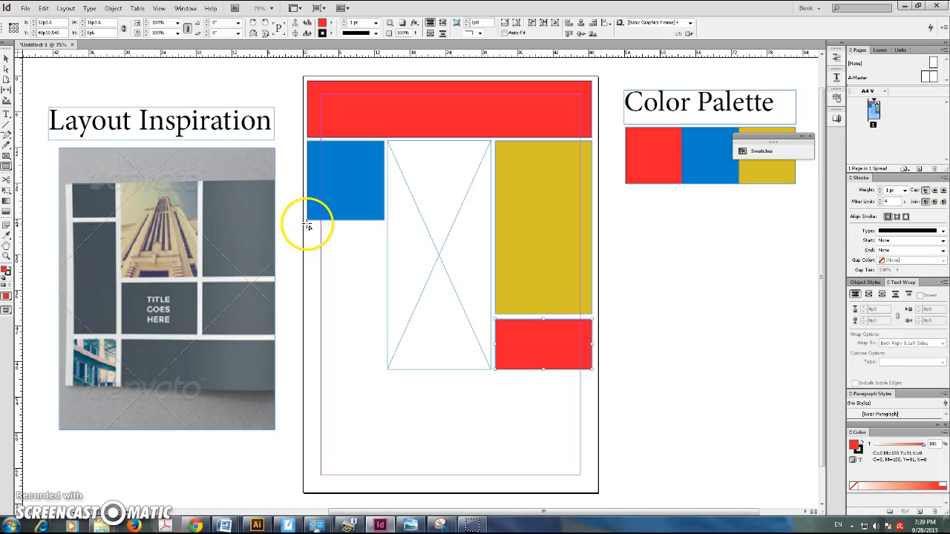
- Draw a rectangle about 13p0 wide and 24p2 high below the blue block and fill it with the palette's red
drag(308, 225, 382, 372)
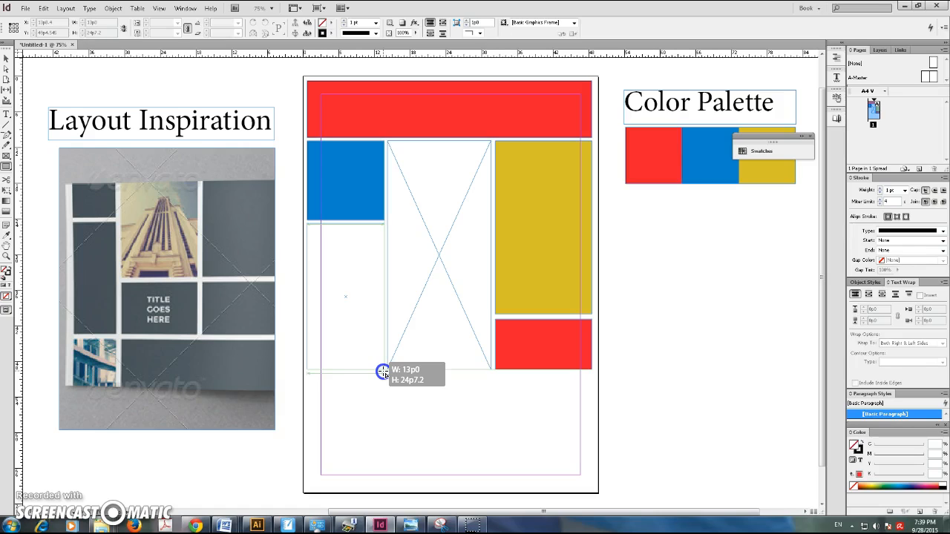
mouse_move(382, 372)
mouse_down()
mouse_move(367, 386)
mouse_move(381, 402)
mouse_move(383, 368)
mouse_up()
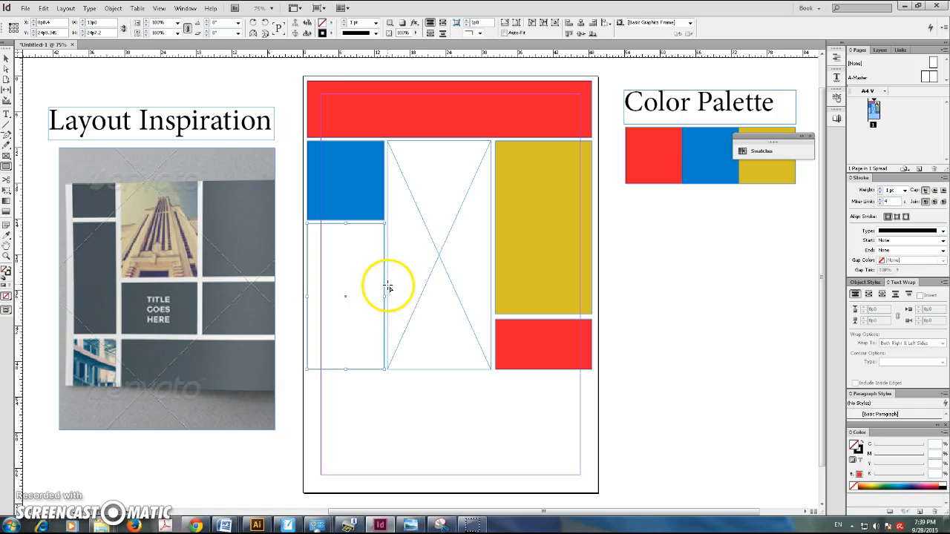
click(344, 26)
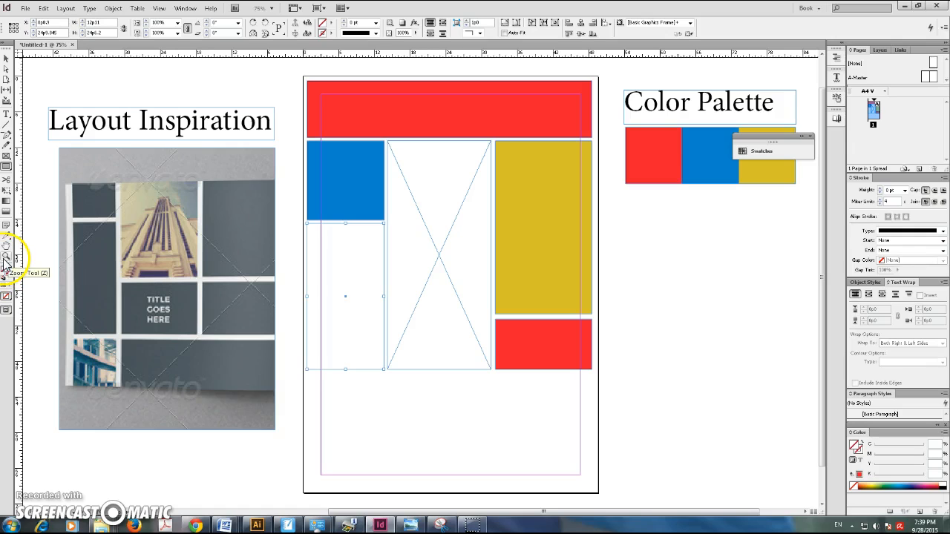
click(6, 233)
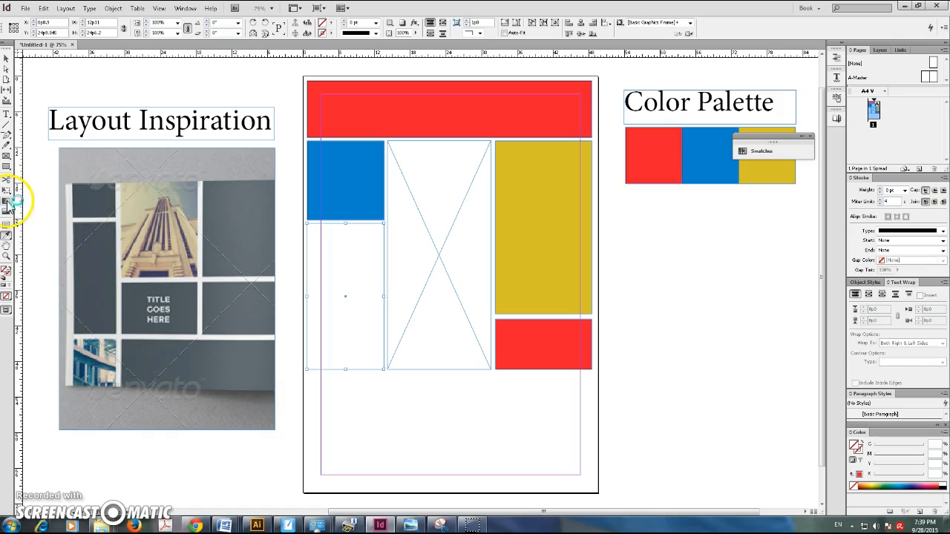
click(663, 150)
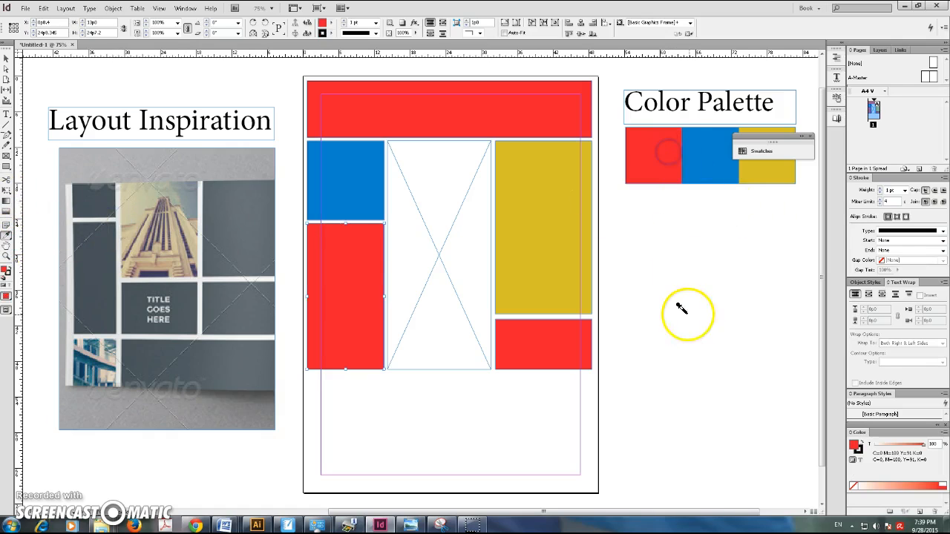
- Draw a rectangle about 20p6 by 19p1 below the red column, with a 0 pt stroke and C=100 M=34 Y=0 K=0 fill
click(6, 166)
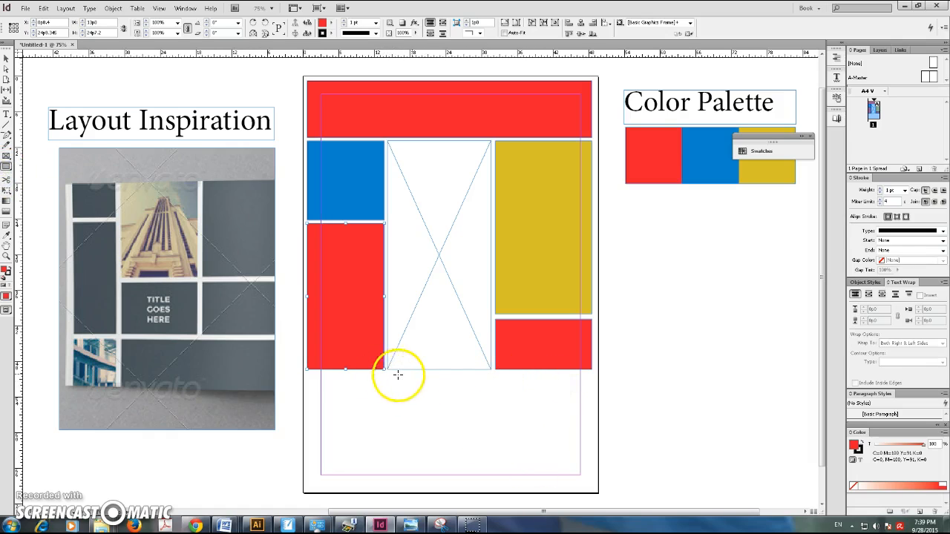
drag(429, 375, 308, 488)
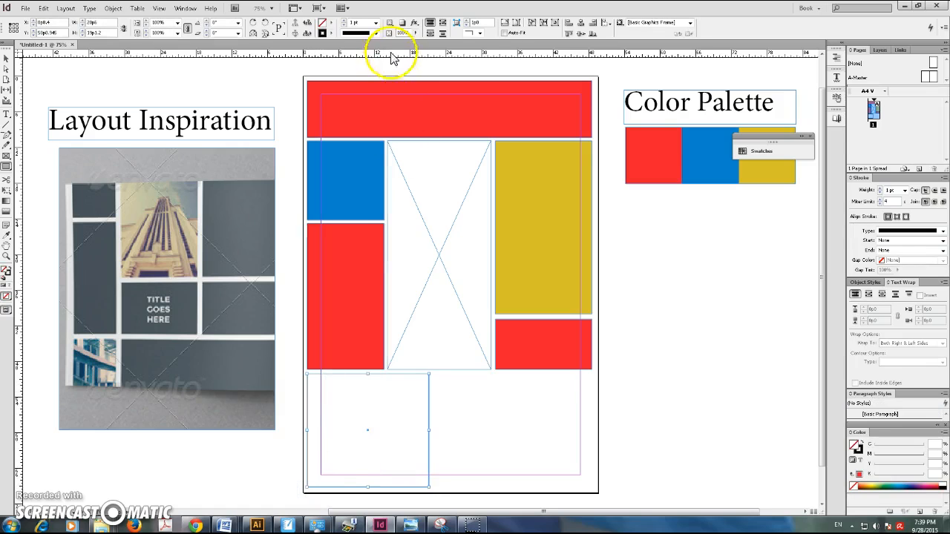
click(344, 27)
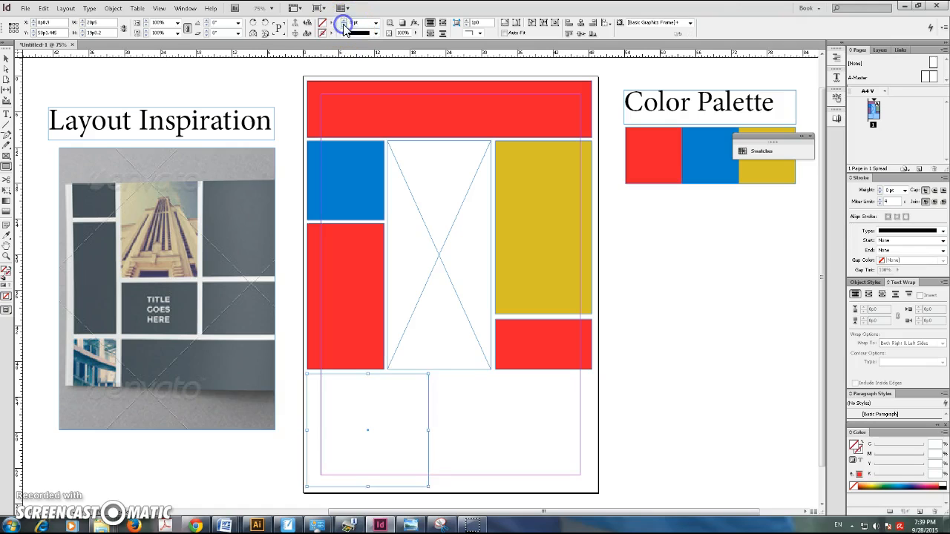
click(332, 23)
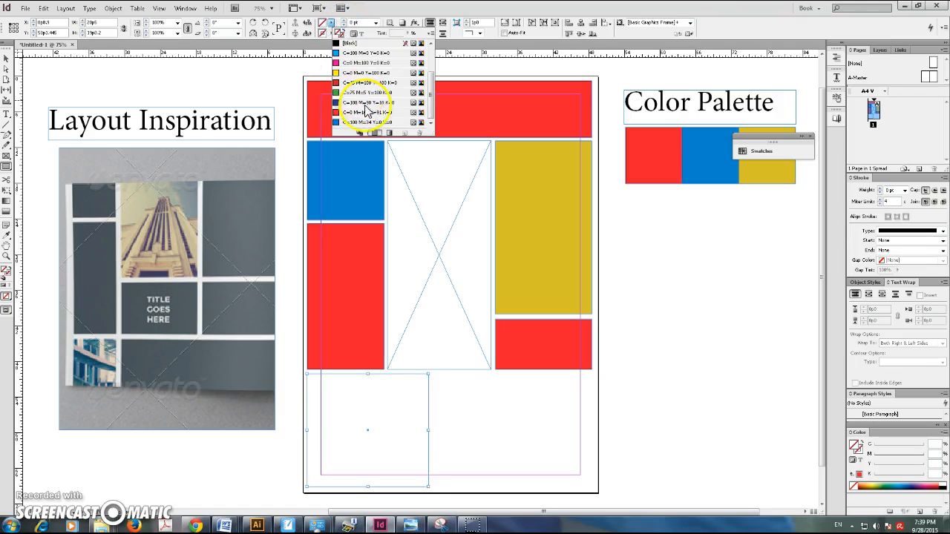
click(343, 124)
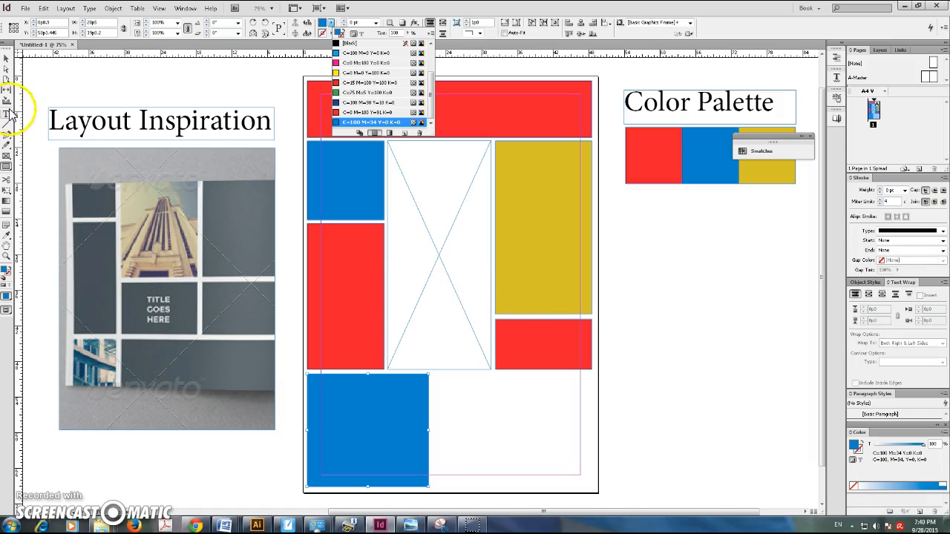
- Draw an empty rectangle frame about 27p wide beside the lower blue block, then pull its near edge in to widen the gap
click(7, 158)
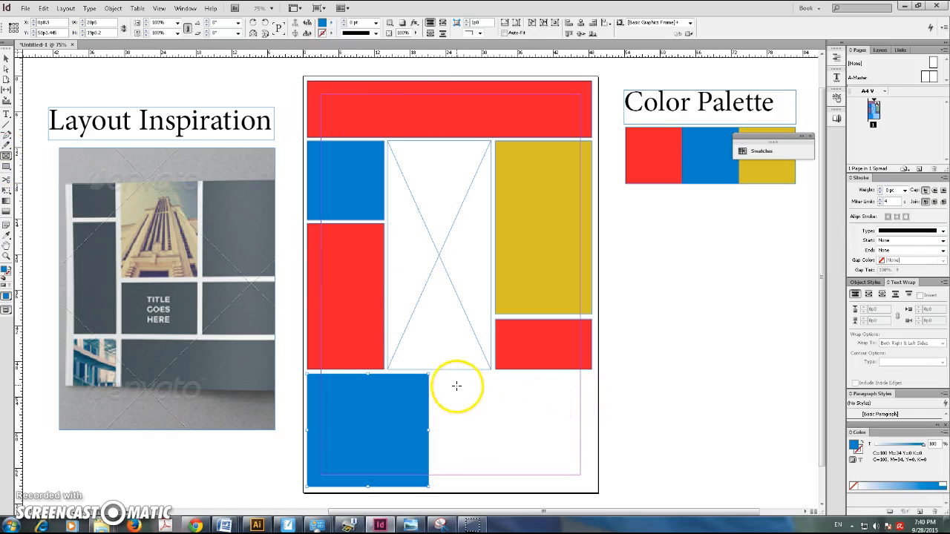
drag(432, 375, 592, 489)
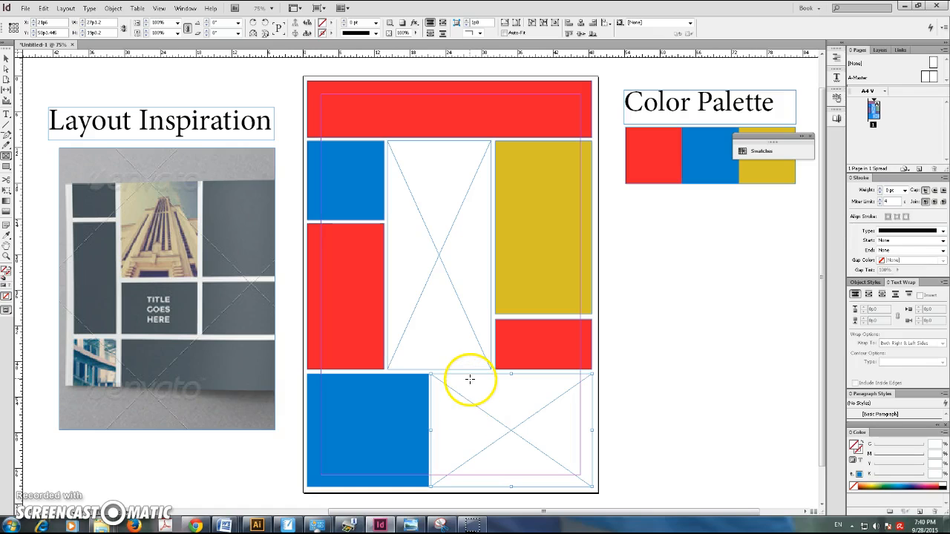
key(ctrl+=)
key(ctrl+=)
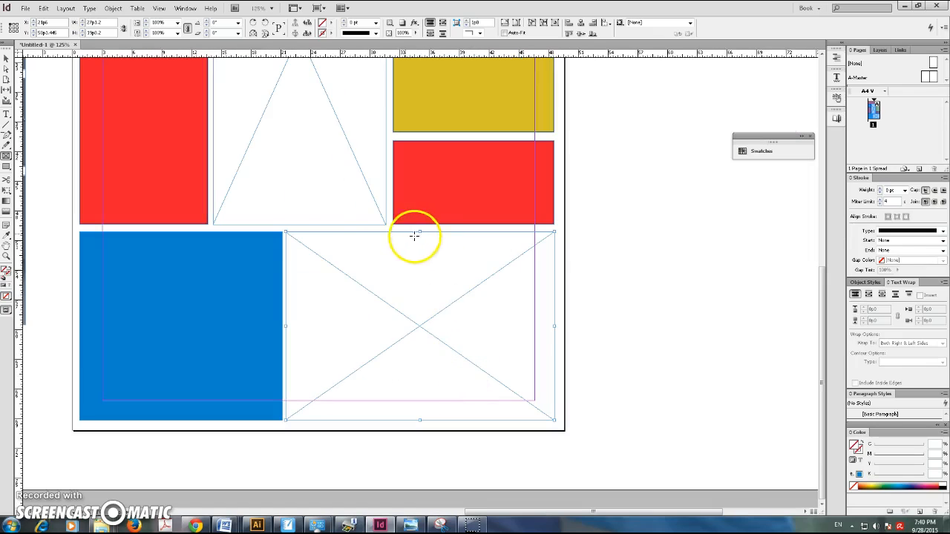
click(6, 58)
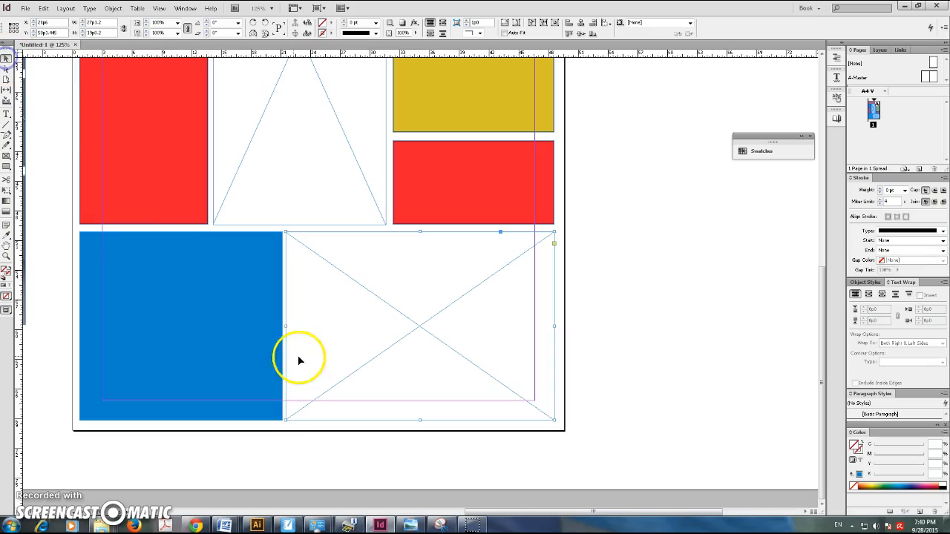
drag(285, 325, 290, 326)
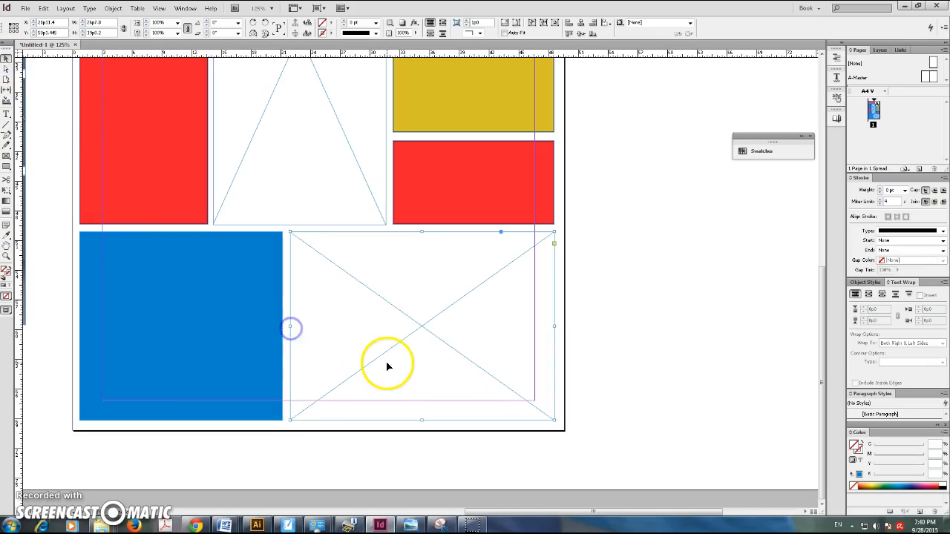
click(615, 363)
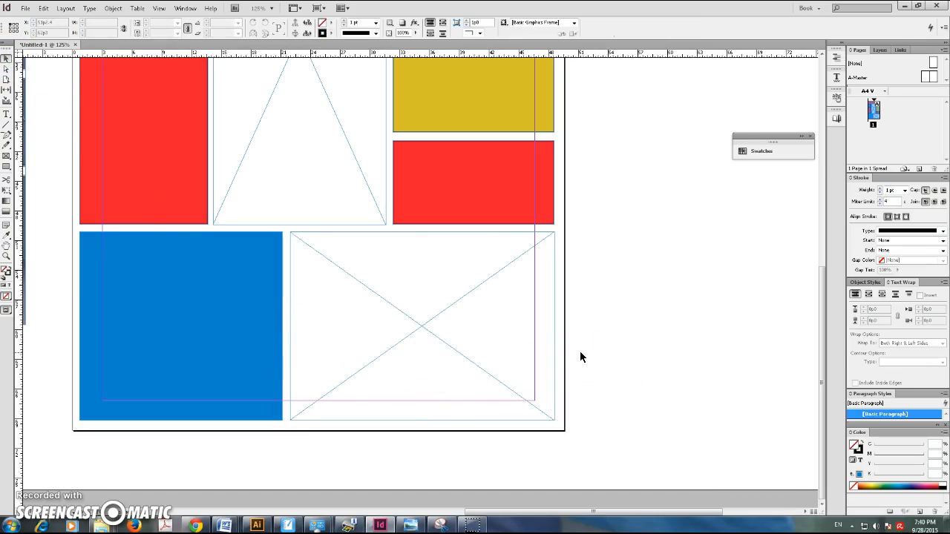
- Create a text frame over the top red banner and enter the title "Kinder is Rockin' It!"
key(ctrl+minus)
key(ctrl+minus)
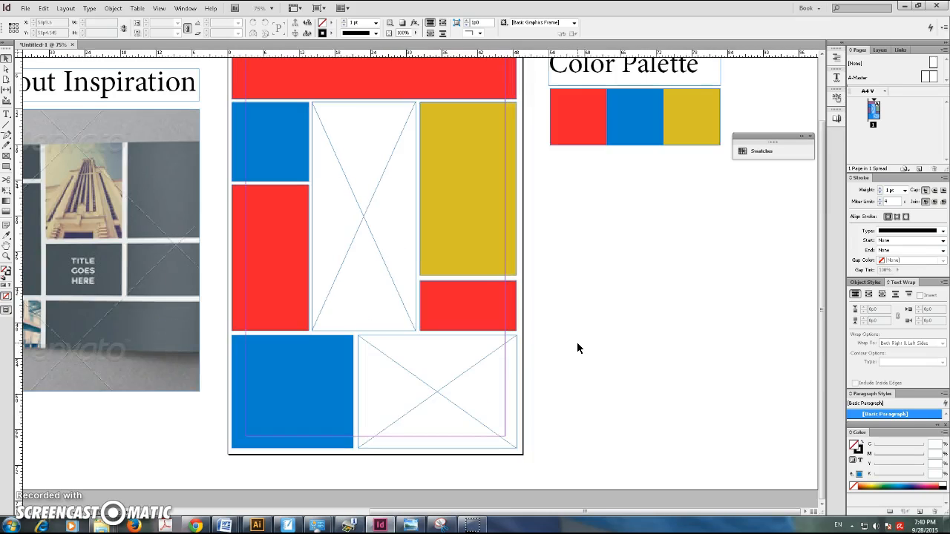
scroll(576, 343, up, 2)
click(6, 114)
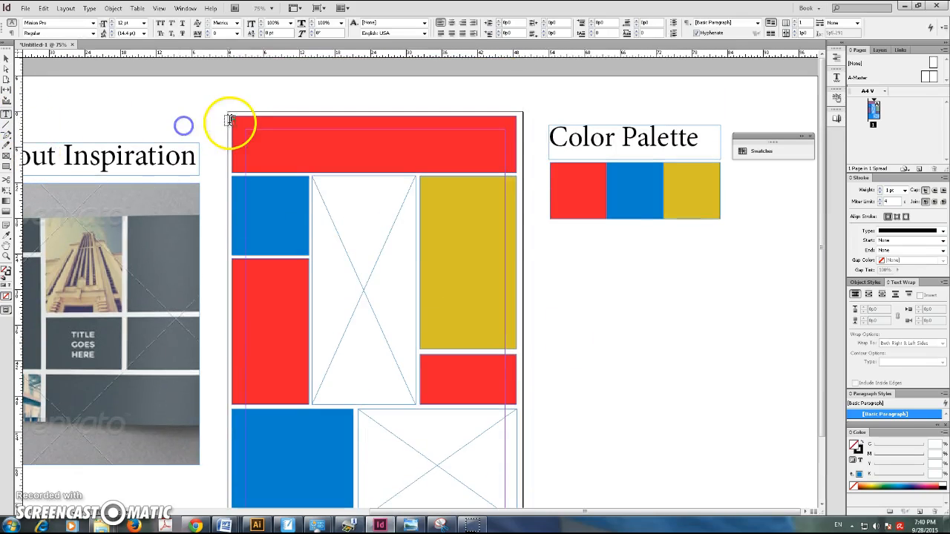
drag(219, 91, 447, 144)
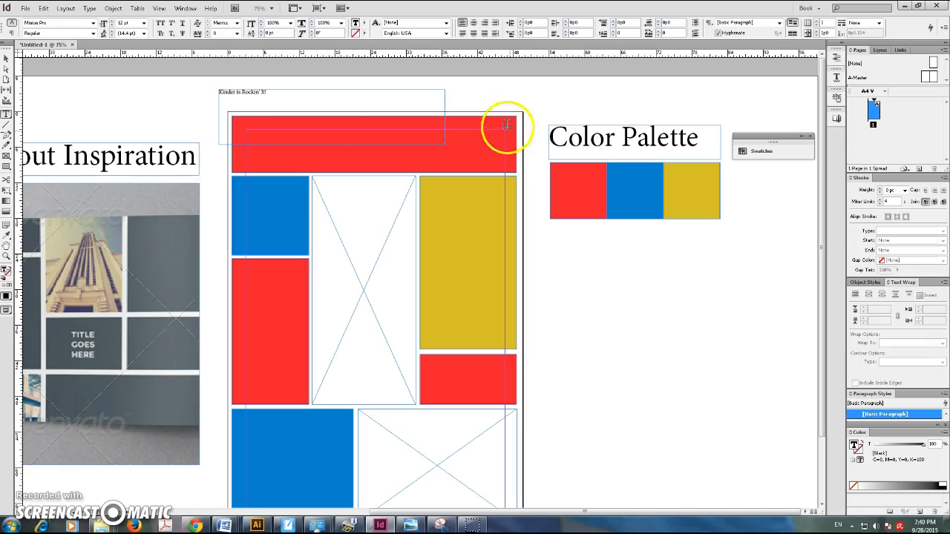
- Select the whole title text and enlarge it to 54 pt
drag(289, 96, 211, 94)
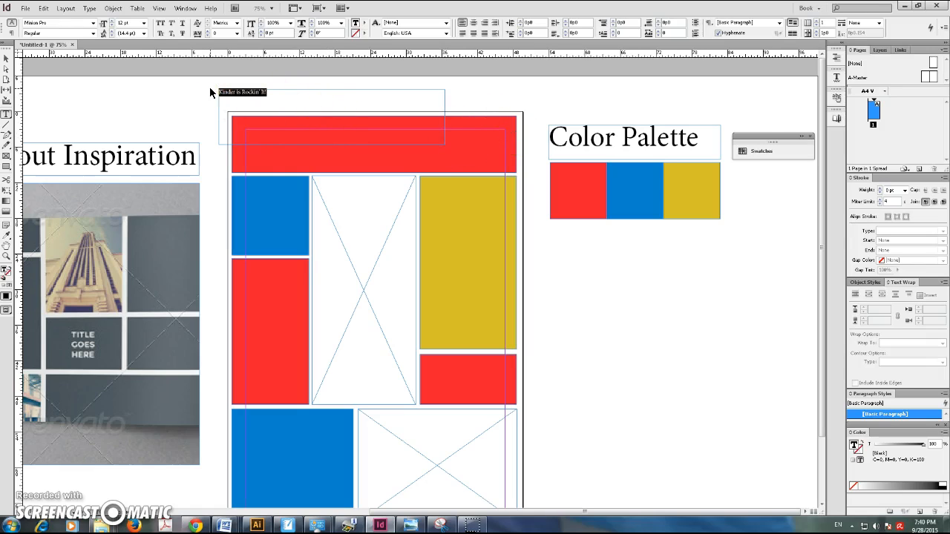
key(ctrl+shift+period)
key(ctrl+shift+period)
key(ctrl+shift+period)
key(ctrl+shift+period)
key(ctrl+shift+period)
key(ctrl+shift+period)
key(ctrl+shift+period)
key(ctrl+shift+period)
key(ctrl+shift+period)
key(ctrl+shift+period)
key(ctrl+shift+period)
key(ctrl+shift+period)
key(ctrl+shift+period)
key(ctrl+shift+period)
key(ctrl+shift+period)
key(ctrl+shift+period)
key(ctrl+shift+period)
key(ctrl+shift+period)
key(ctrl+shift+period)
key(ctrl+shift+period)
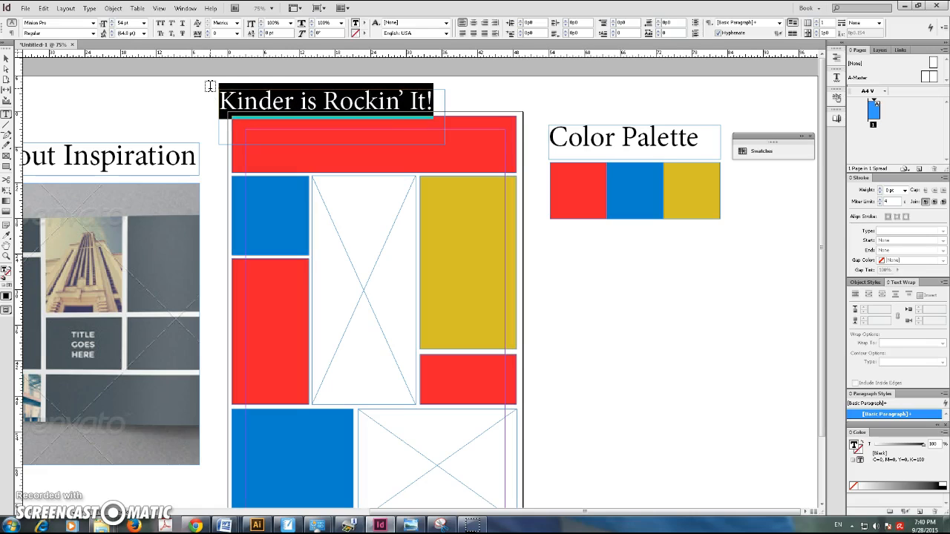
- Change the title's font to Bebas Kai and enlarge the text to 76 pt
click(94, 24)
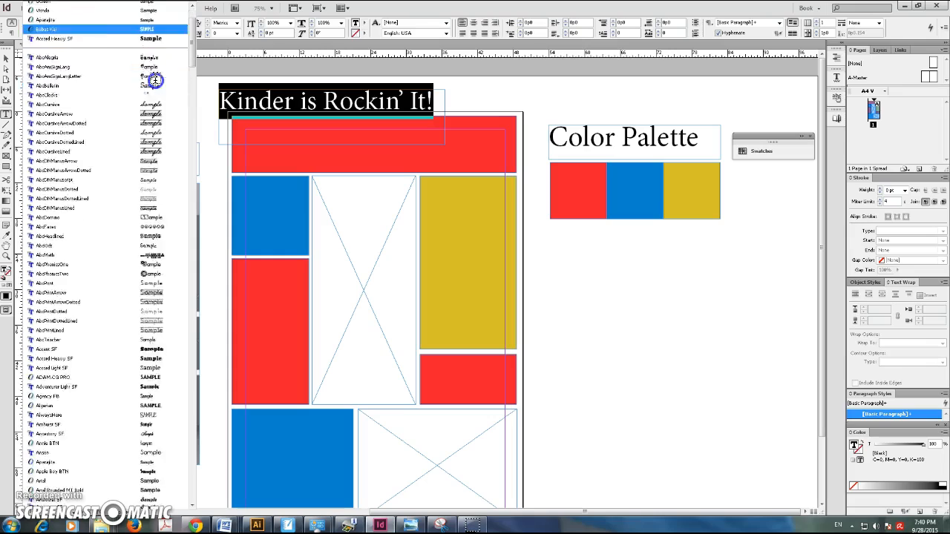
click(155, 78)
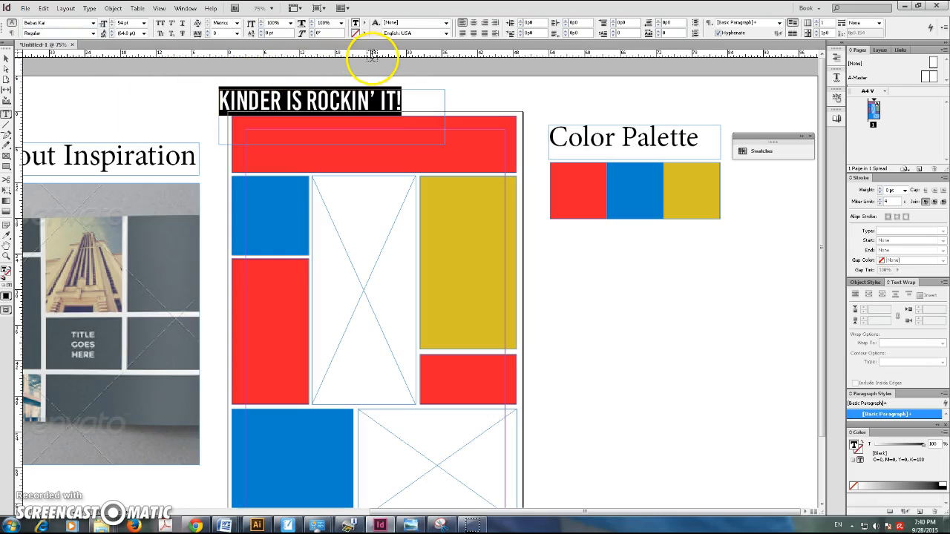
key(ctrl+shift+period)
key(ctrl+shift+period)
key(ctrl+shift+period)
key(ctrl+shift+period)
key(ctrl+shift+period)
key(ctrl+shift+period)
key(ctrl+shift+period)
key(ctrl+shift+period)
key(ctrl+shift+period)
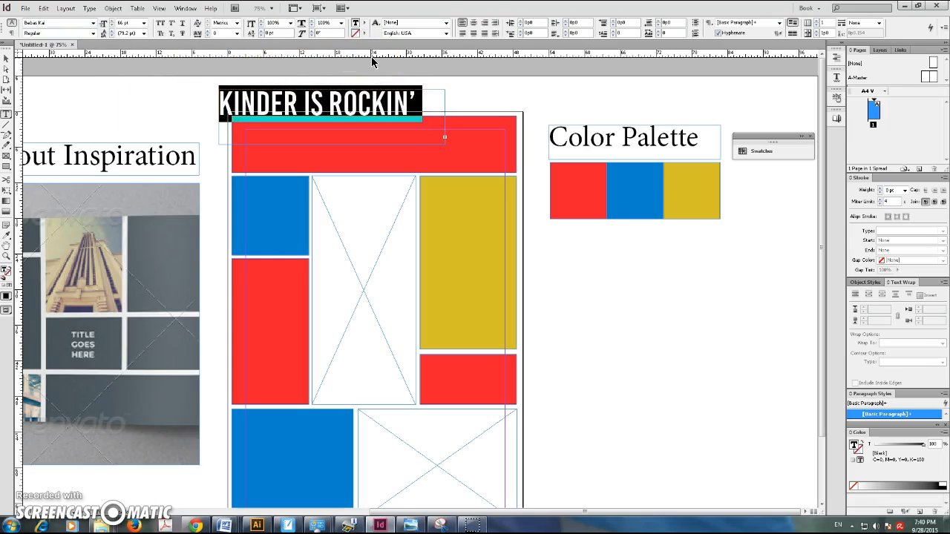
- Move the title frame onto the red banner and resize it to about 44p6 wide and 6p1 high
click(5, 58)
drag(263, 99, 279, 130)
click(467, 180)
drag(467, 175, 505, 170)
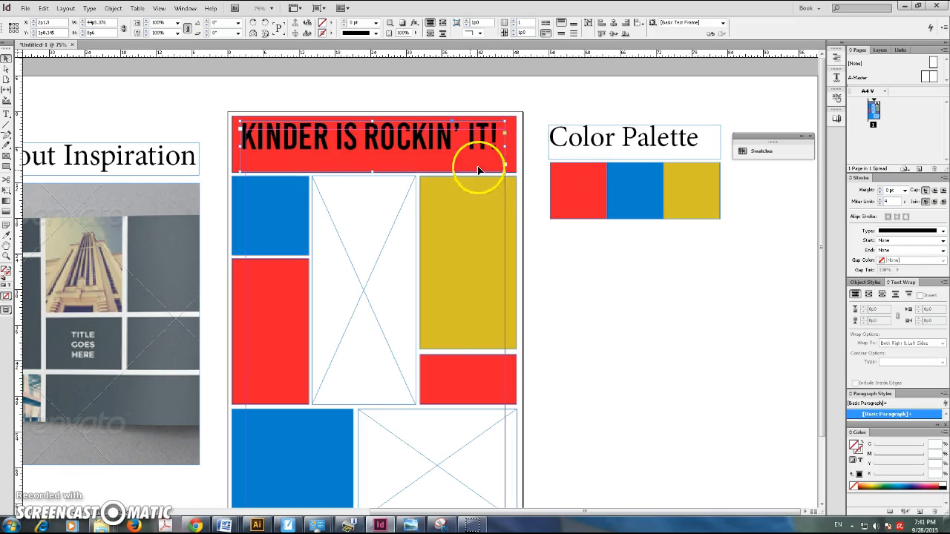
drag(368, 174, 376, 152)
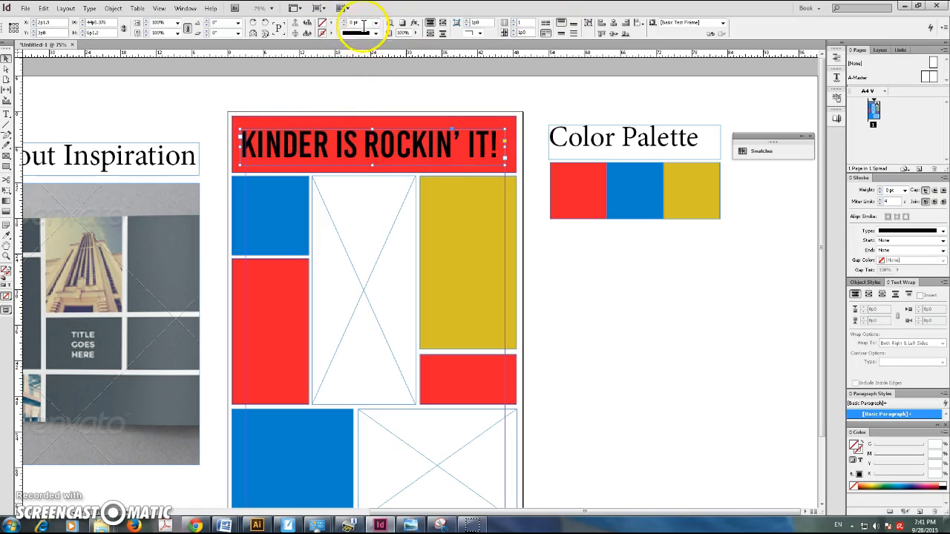
- Color the title text [Paper] and shift its frame slightly upward within the red banner
double_click(283, 142)
key(ctrl+a)
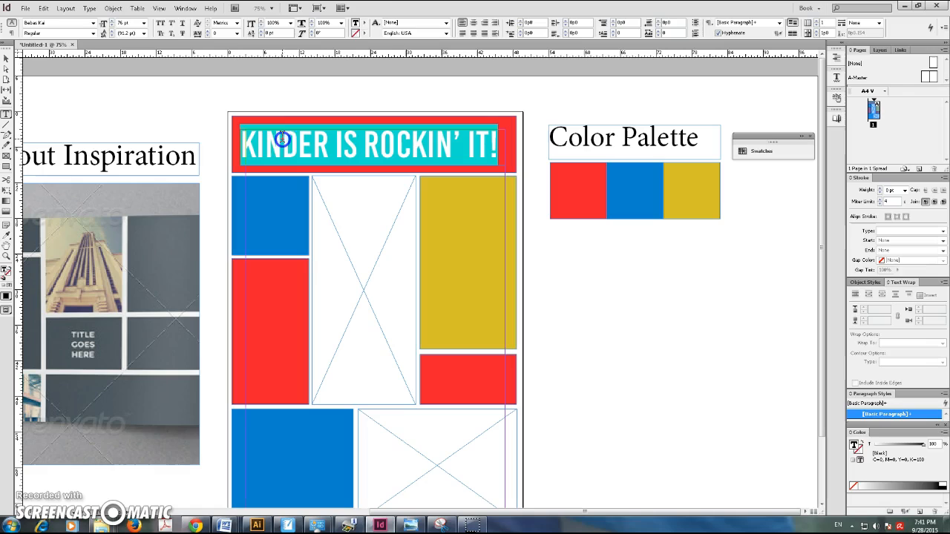
click(365, 23)
scroll(400, 89, up, 3)
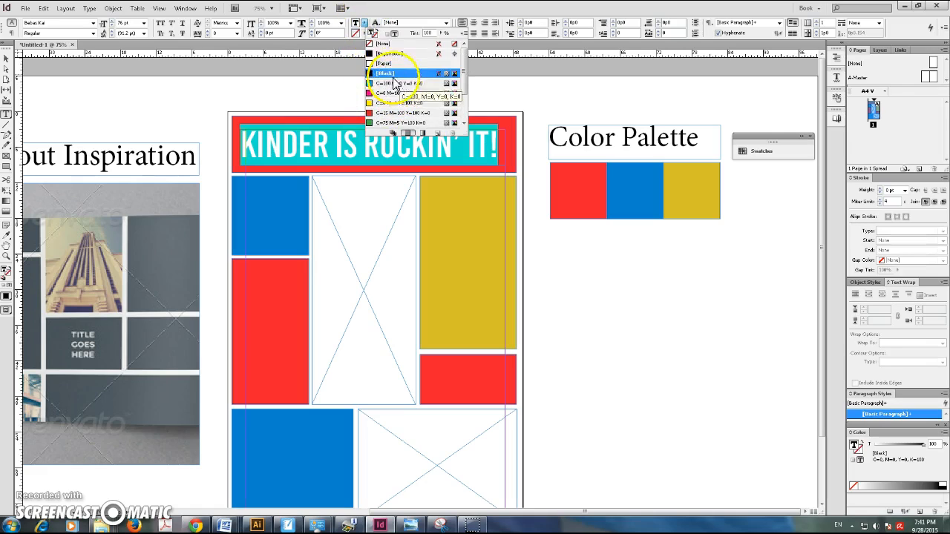
click(384, 64)
click(6, 59)
click(131, 110)
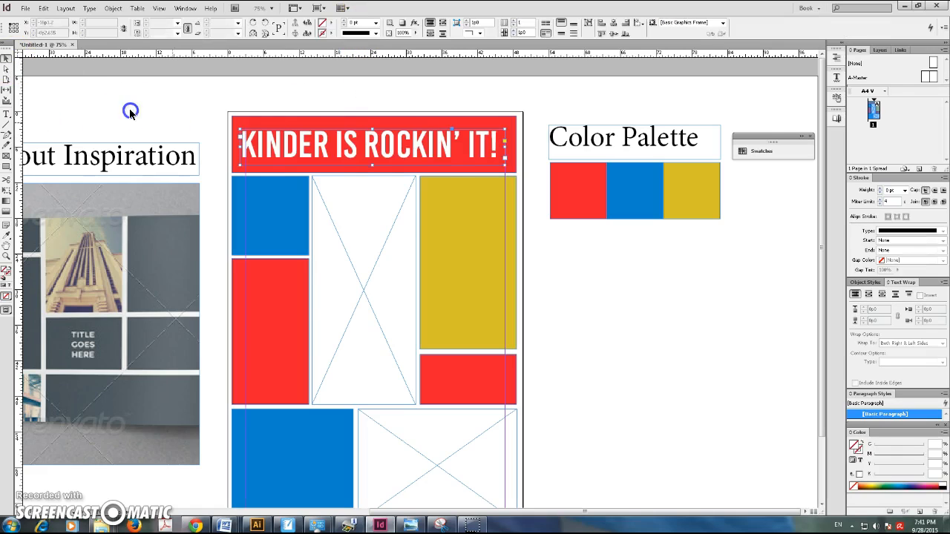
click(408, 147)
click(382, 202)
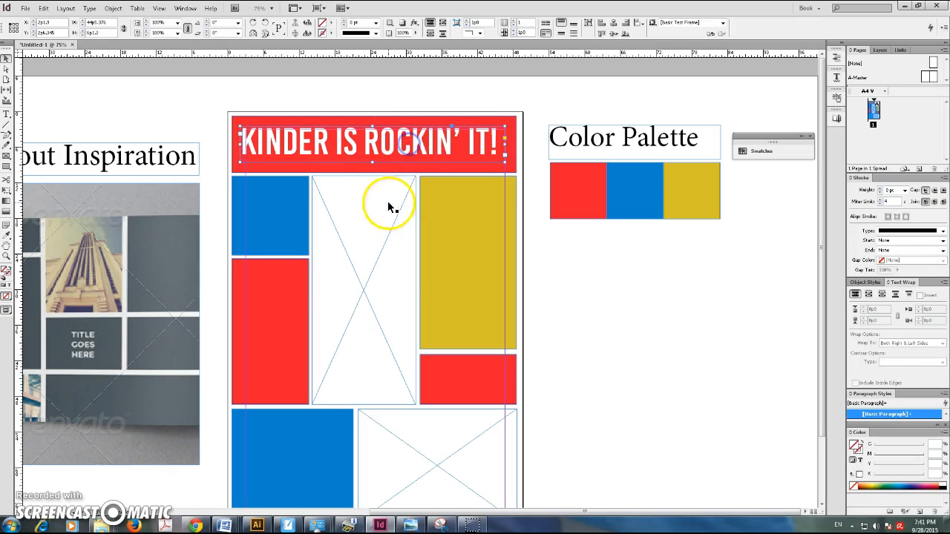
- Switch to the "Pre-K, quarter 1" Word document, copy both paragraphs, and return to the tall empty frame in the InDesign layout
click(384, 232)
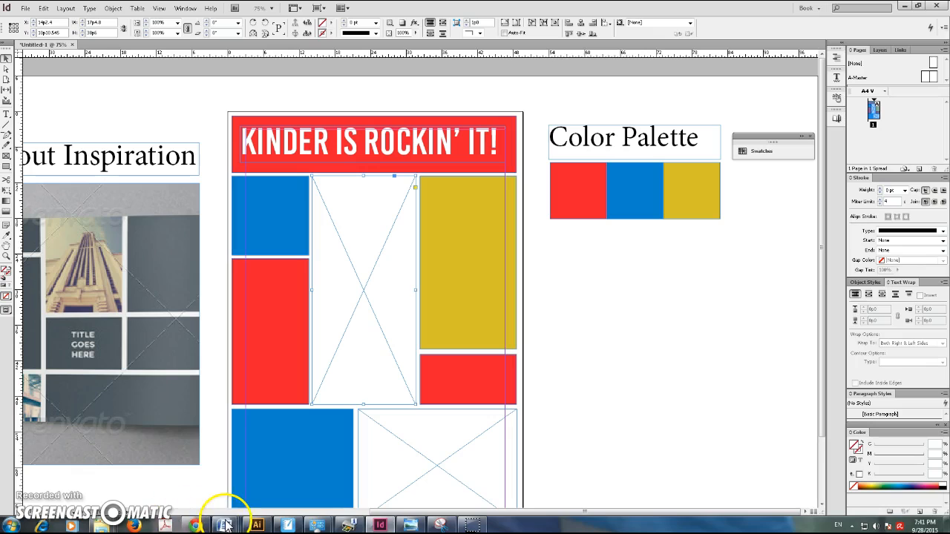
mouse_move(225, 524)
click(273, 478)
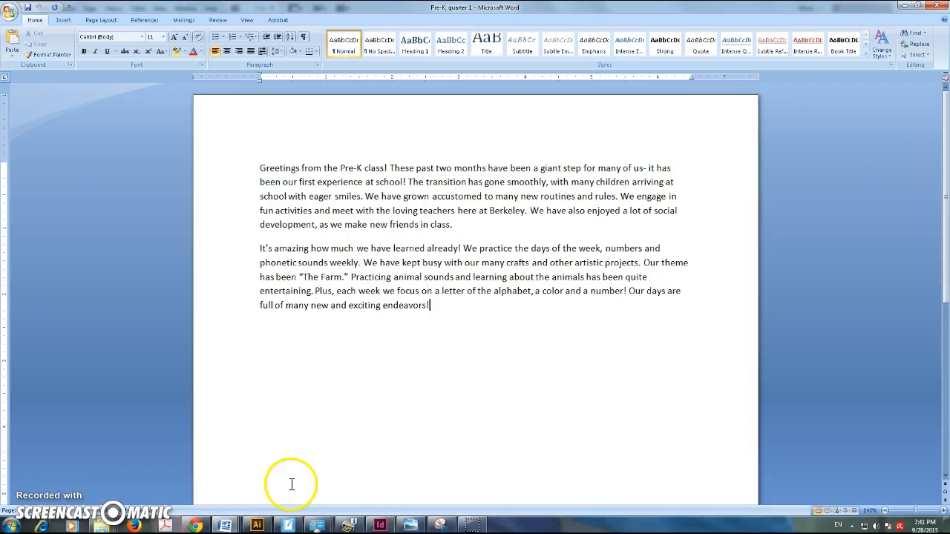
drag(257, 173, 463, 334)
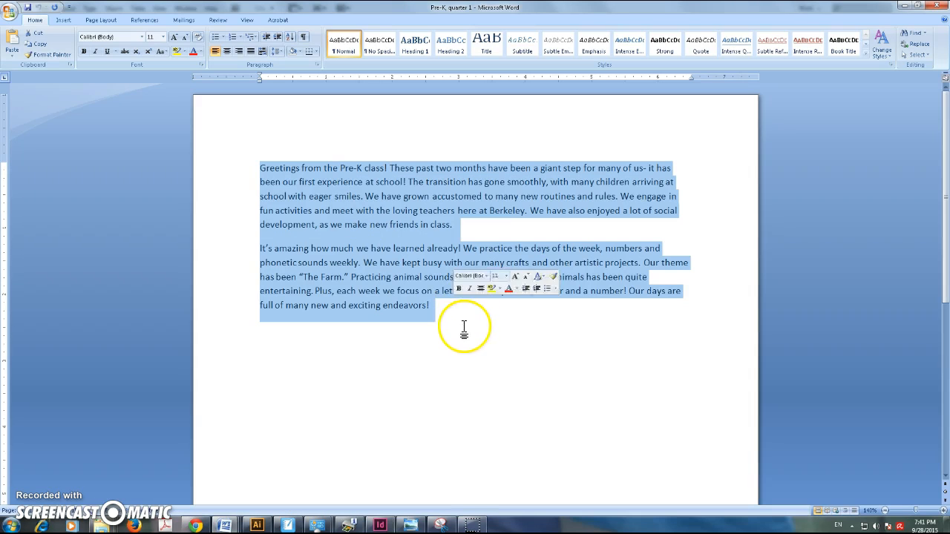
click(396, 525)
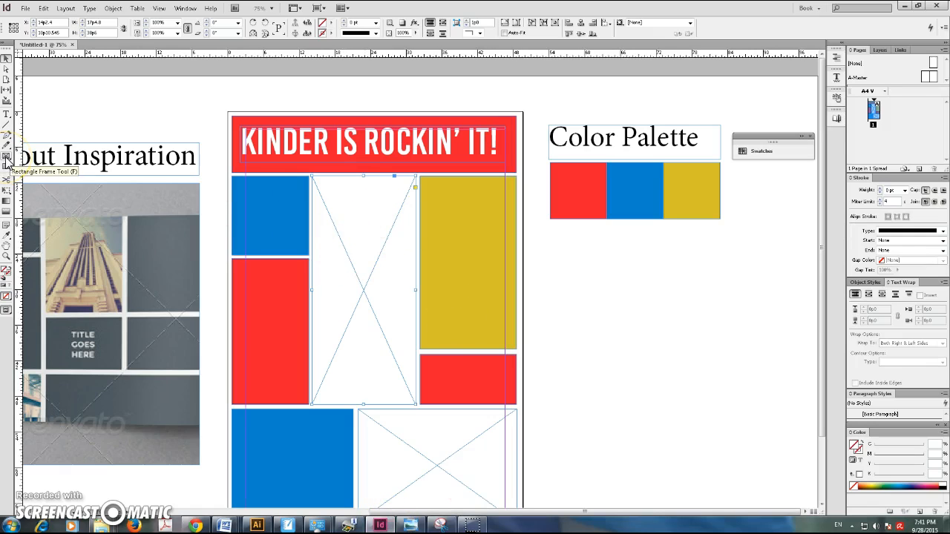
right_click(367, 287)
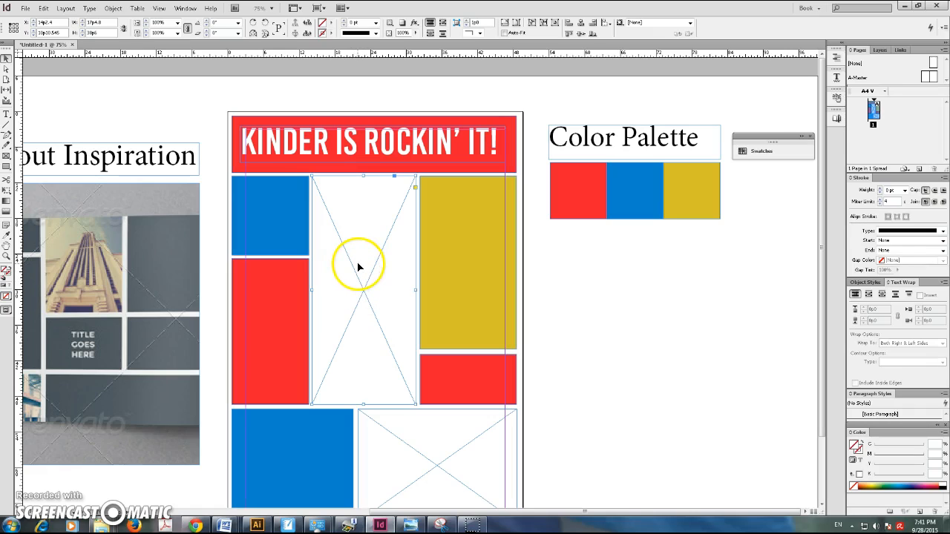
- Change the tall empty frame's content type to Text and paste the copied article paragraphs into it
right_click(358, 265)
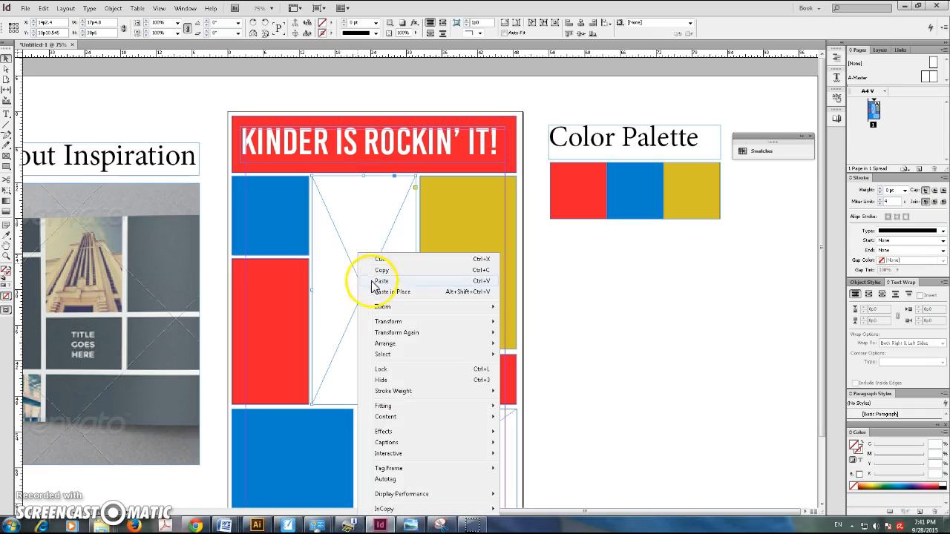
mouse_move(402, 355)
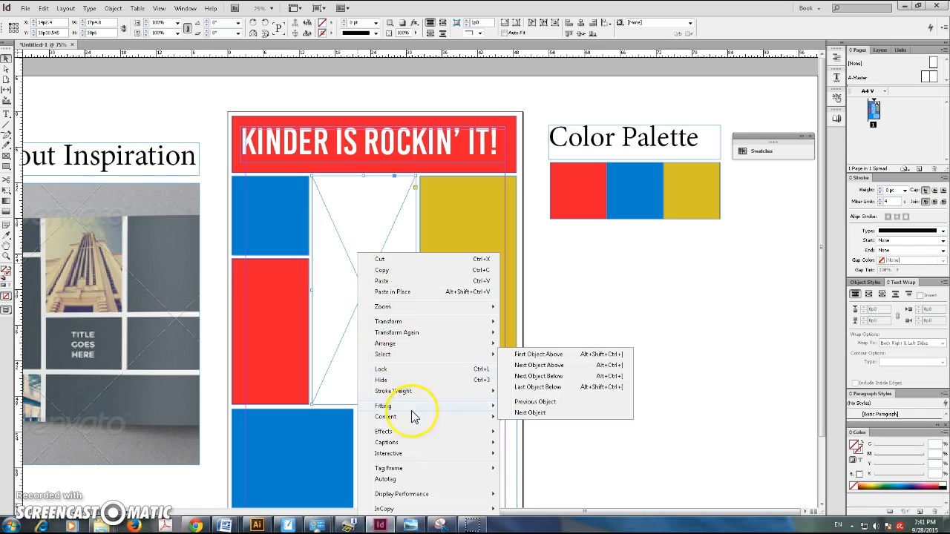
mouse_move(410, 422)
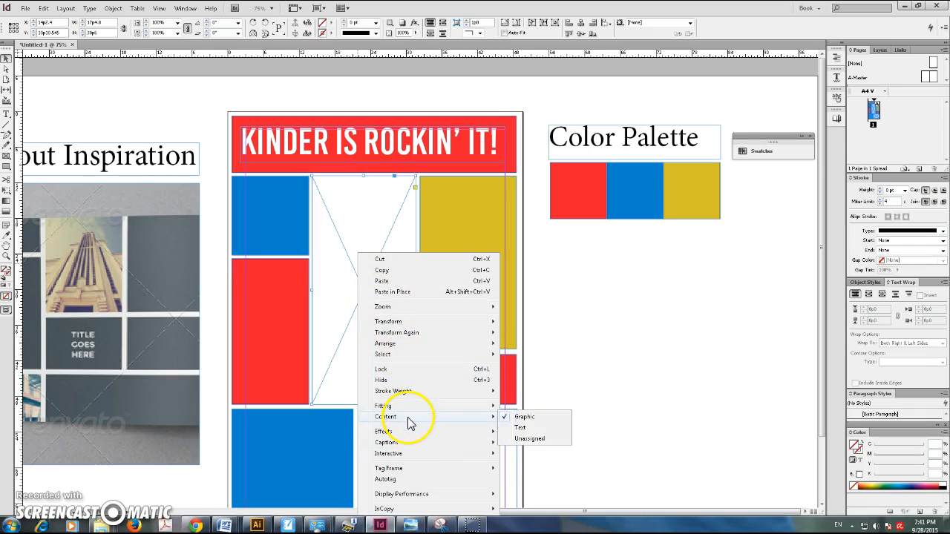
click(550, 429)
double_click(333, 254)
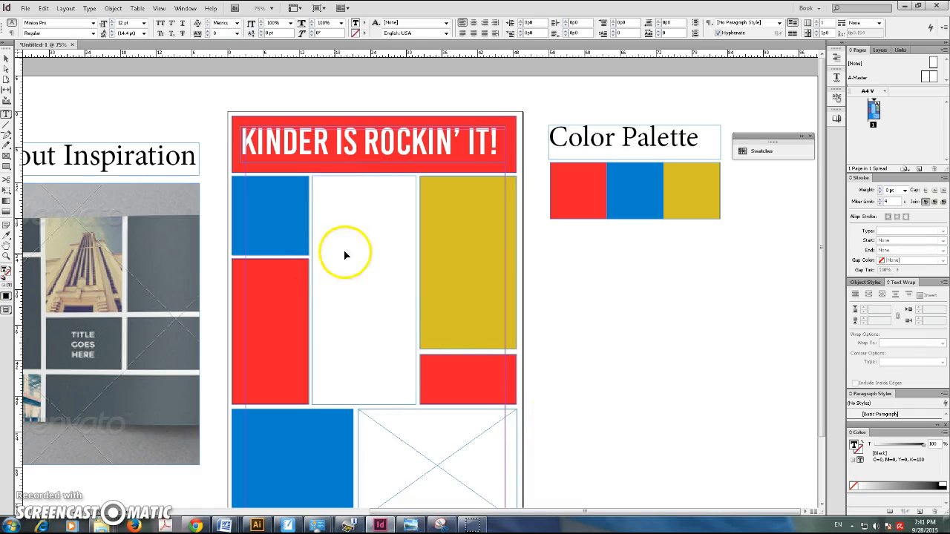
key(ctrl+v)
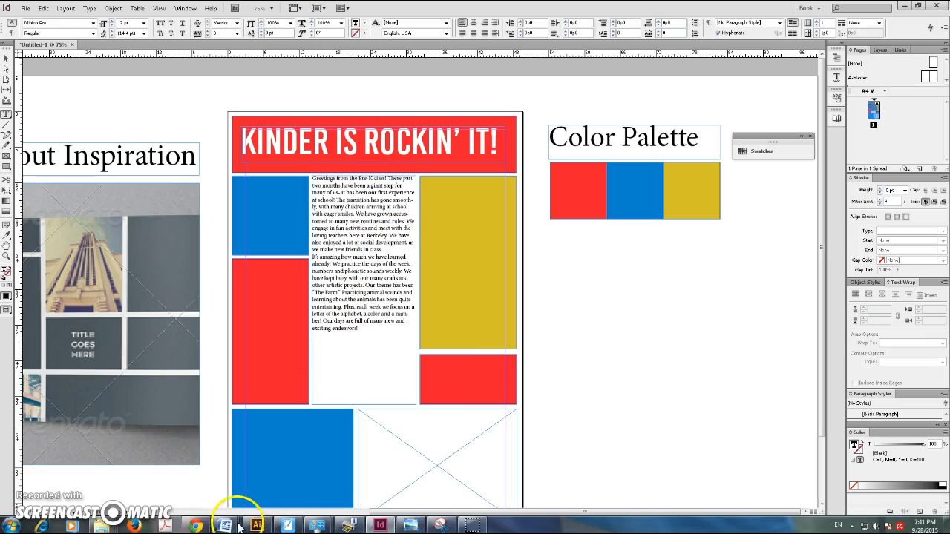
- Switch to the browser, examine the layout specifications on the class page and in its Weebly editor, and return to InDesign
click(199, 525)
click(304, 7)
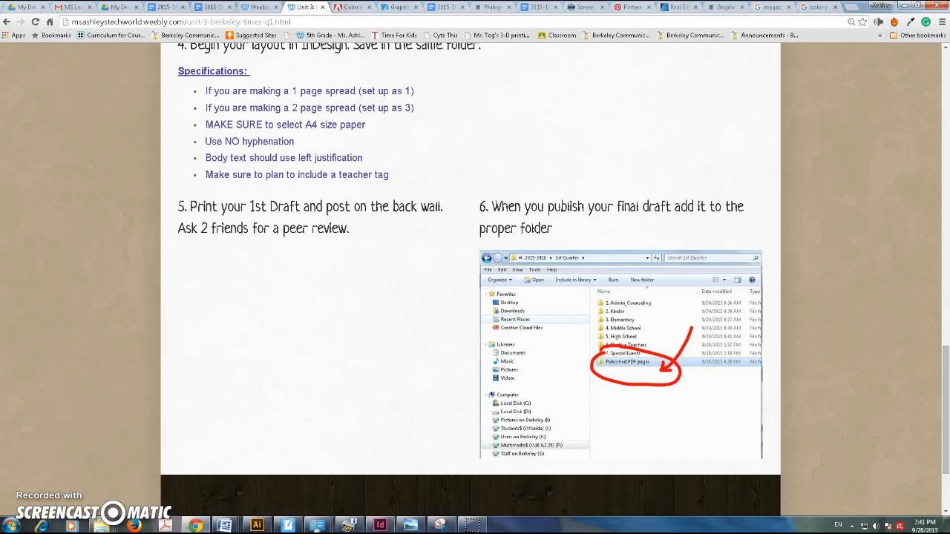
scroll(272, 144, up, 2)
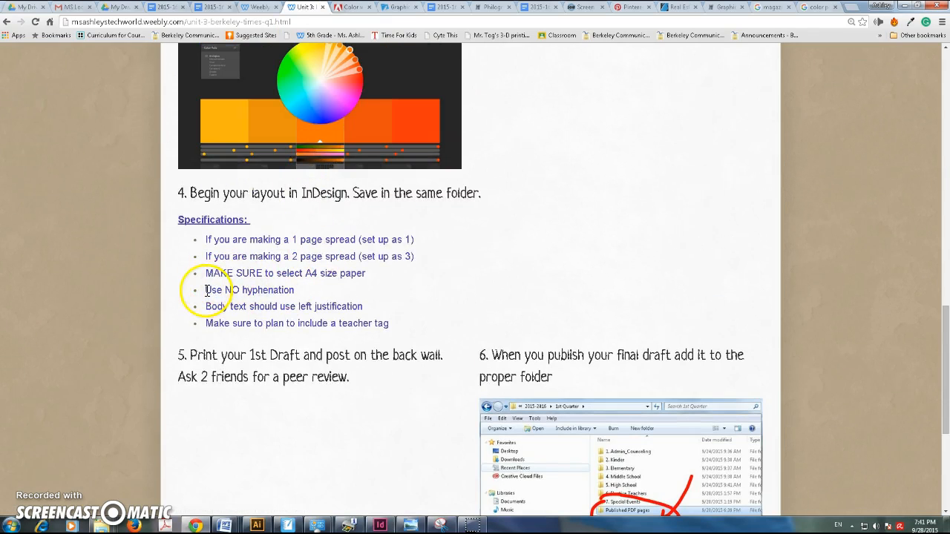
drag(199, 290, 308, 290)
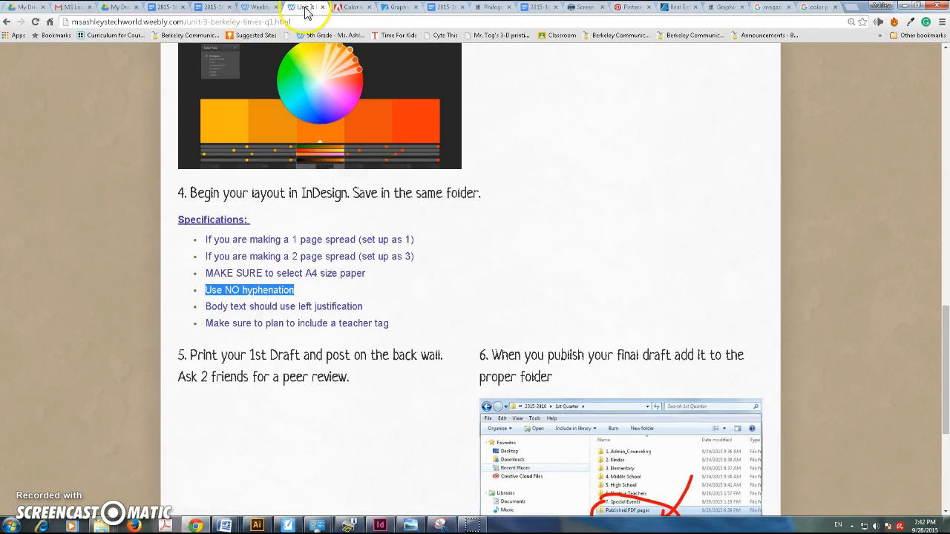
click(36, 22)
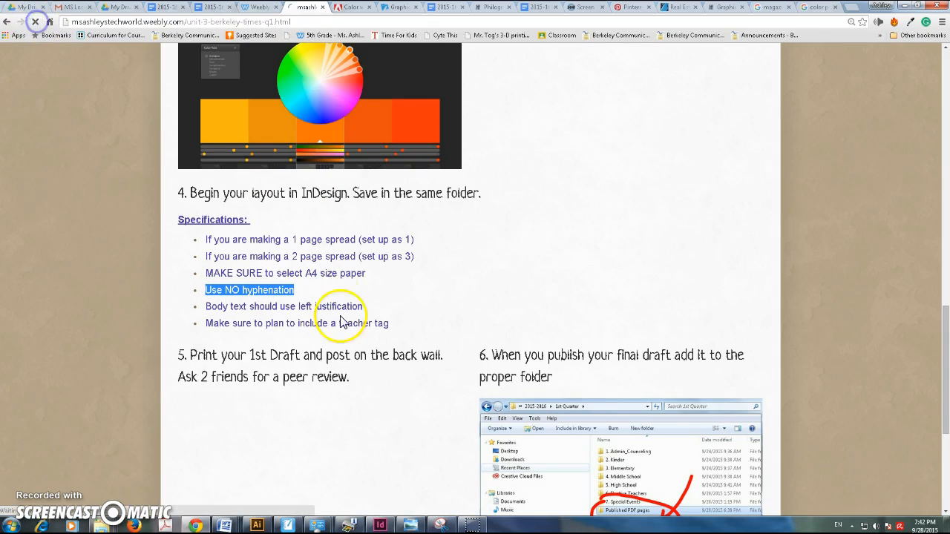
click(261, 13)
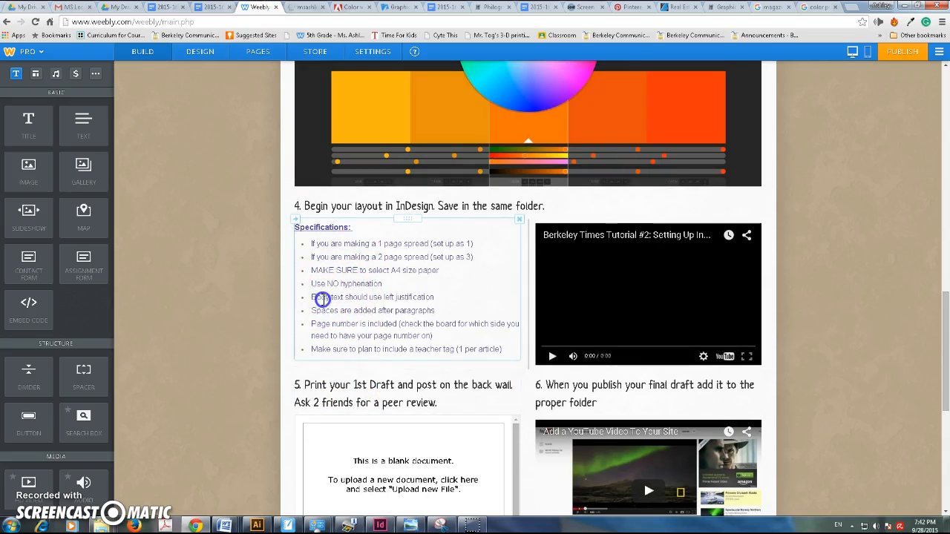
click(322, 301)
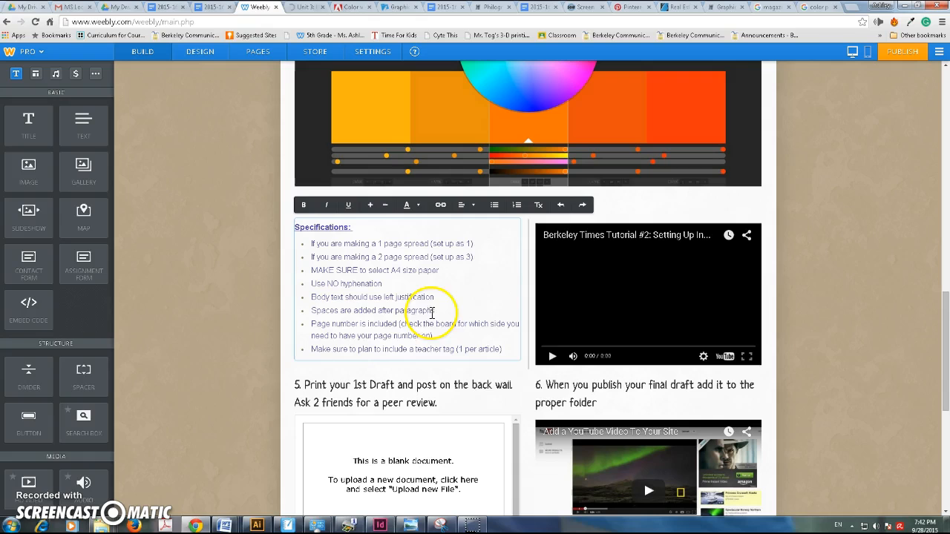
click(380, 525)
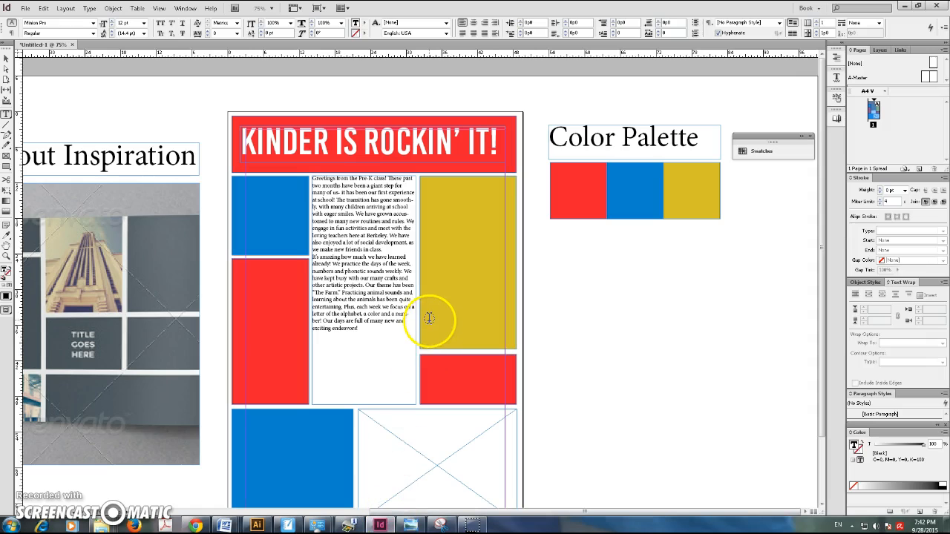
- Insert a blank line between the two article paragraphs, after "we make new friends in class."
key(ctrl+equal)
key(ctrl+equal)
key(ctrl+equal)
key(ctrl+equal)
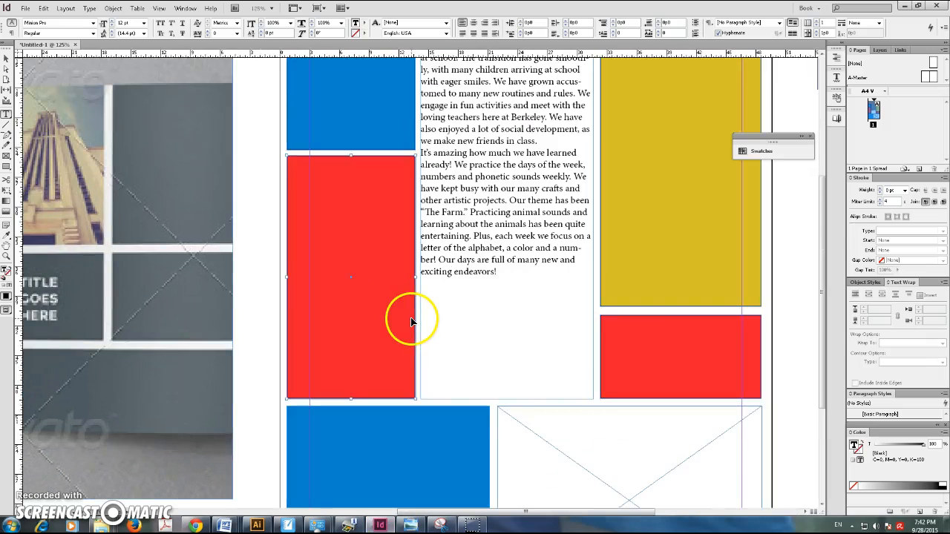
scroll(566, 319, up, 5)
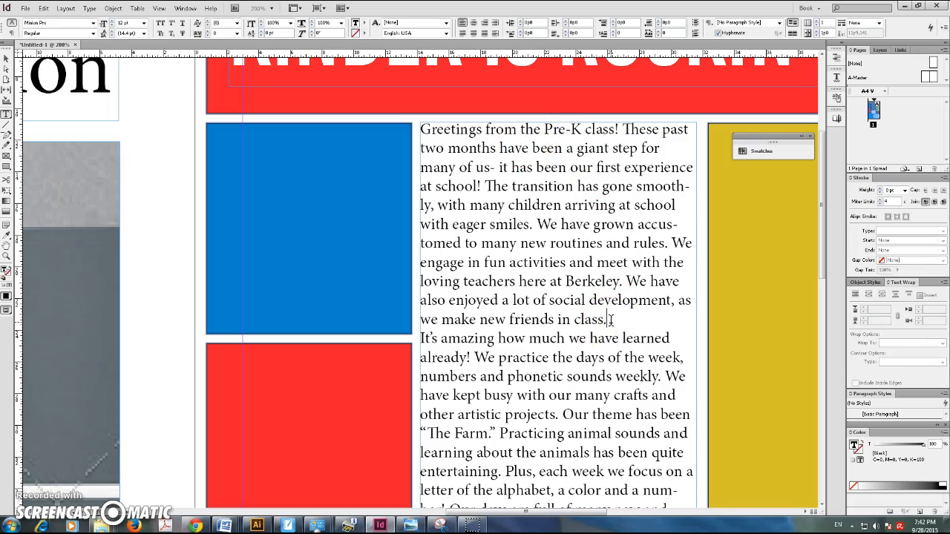
key(Return)
scroll(613, 319, down, 3)
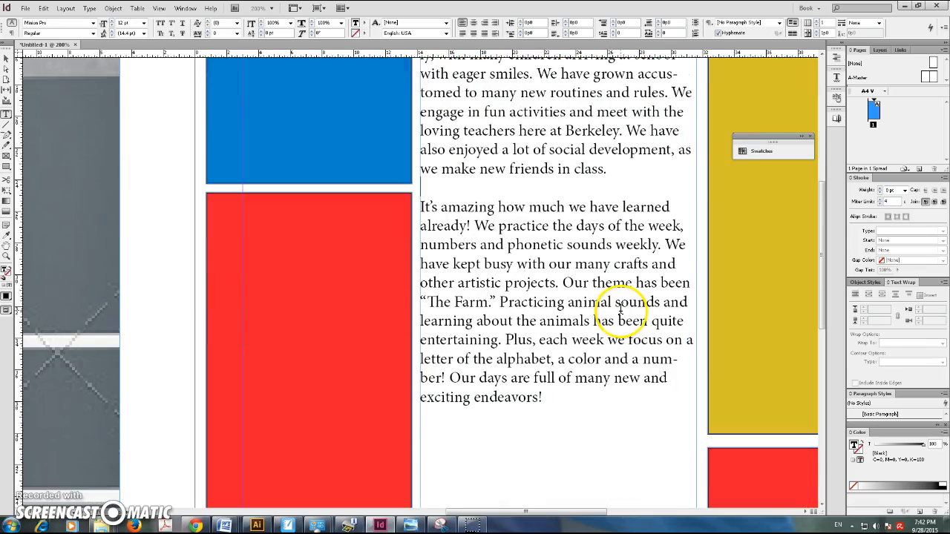
- Select both article paragraphs and turn off hyphenation for them
scroll(611, 343, up, 1)
click(685, 115)
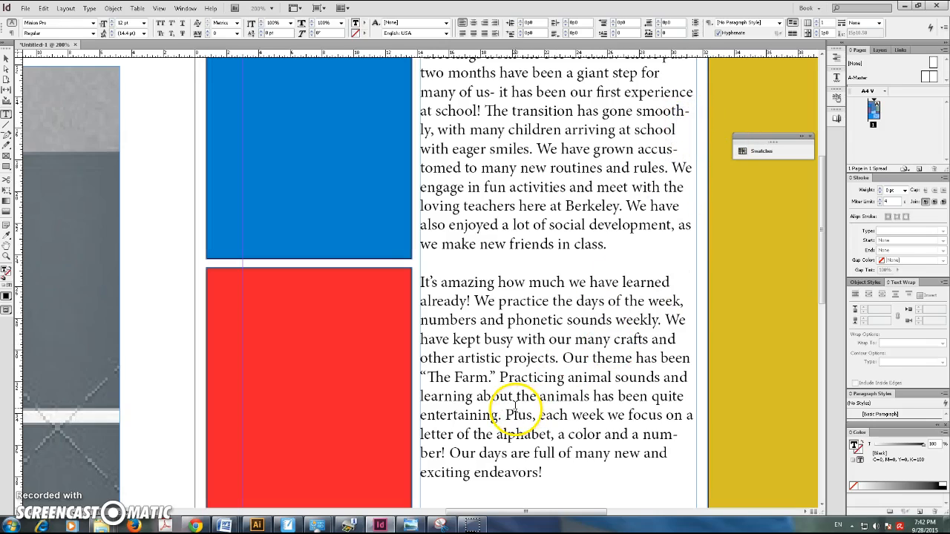
drag(566, 476, 428, 97)
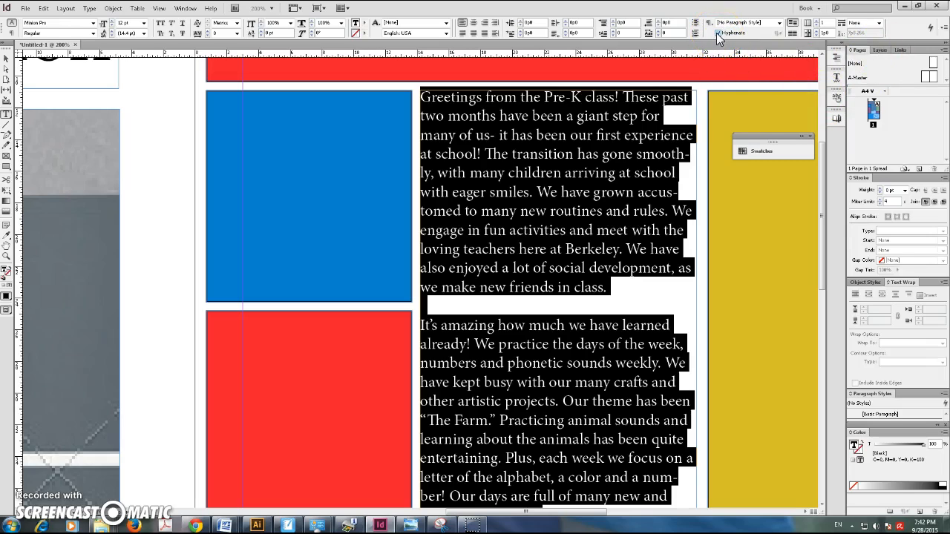
click(717, 34)
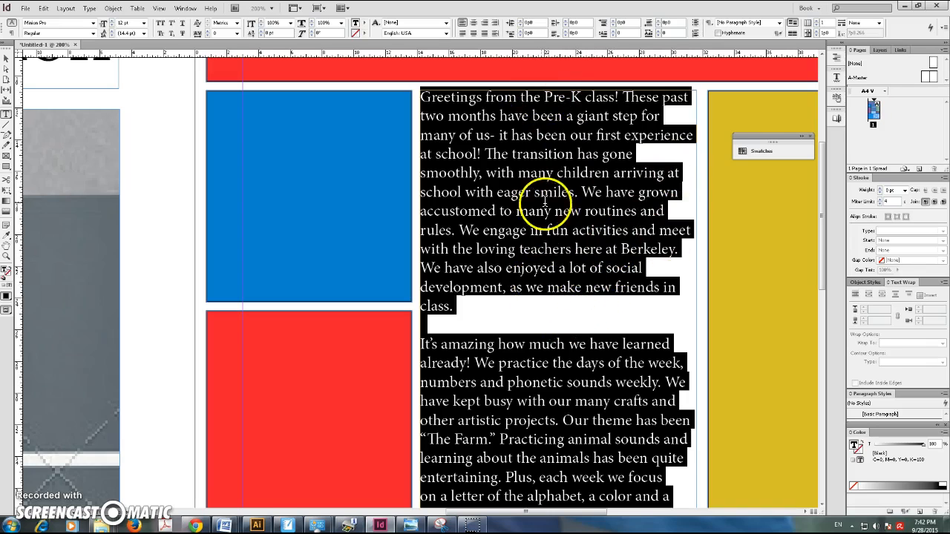
- Check the body text justification requirement in the Weebly specifications and return to the InDesign layout
click(197, 527)
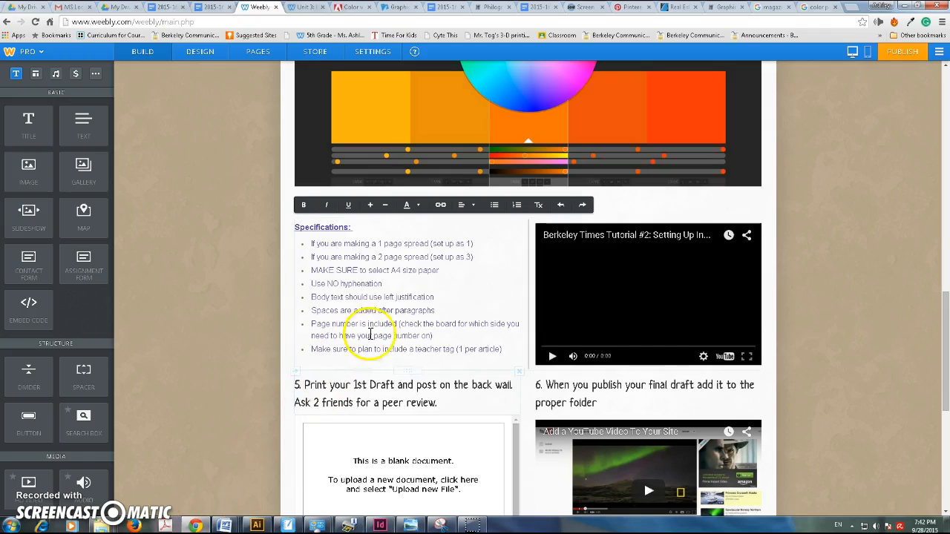
drag(422, 298, 434, 299)
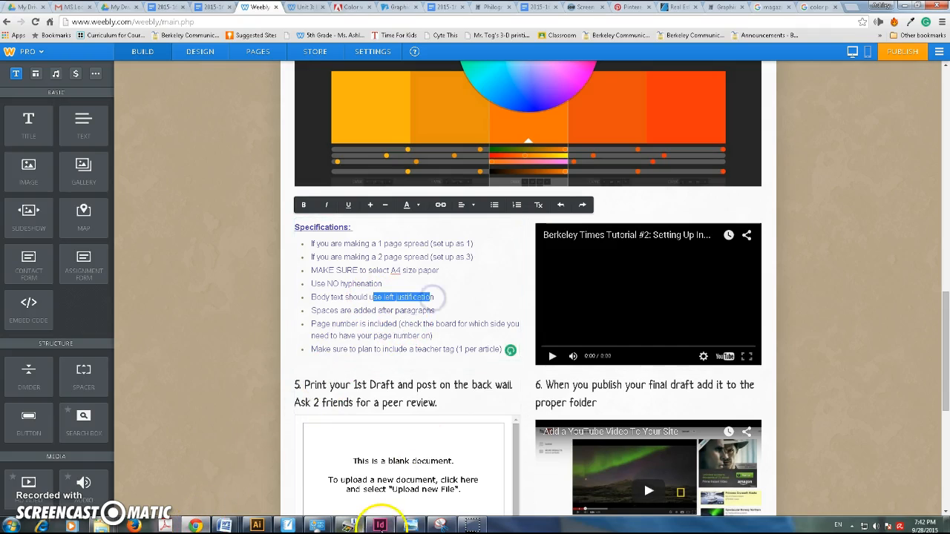
click(381, 525)
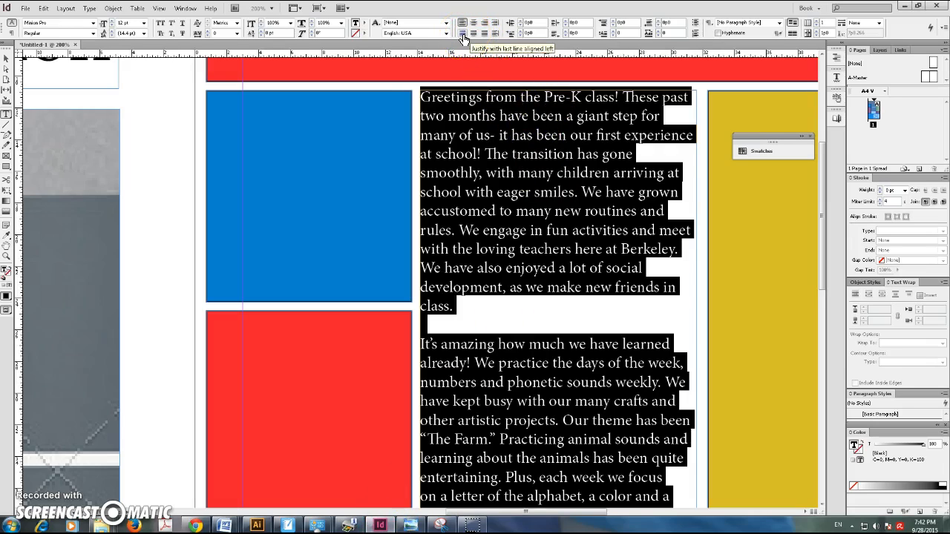
- Compare left alignment with justification on the selected article text, apply Justify with last line aligned left, and deselect the text
click(461, 25)
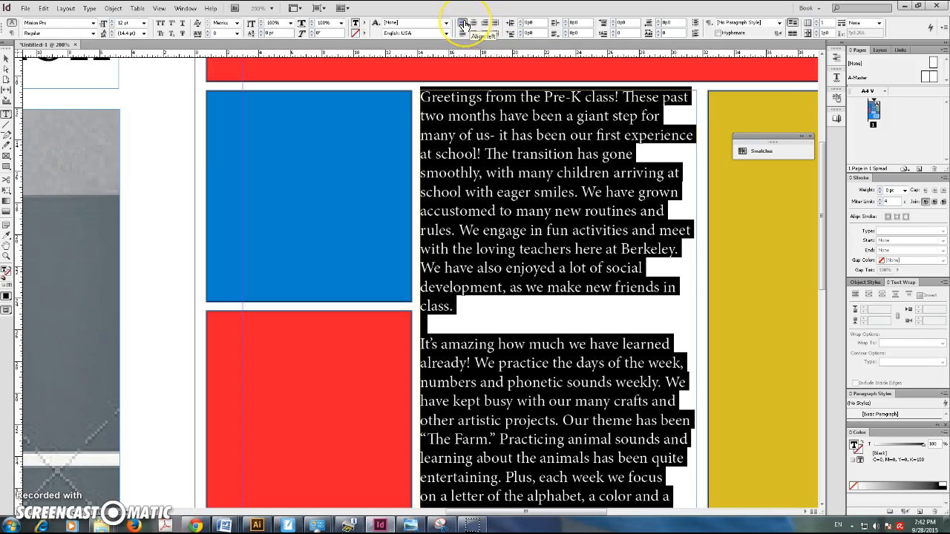
click(463, 26)
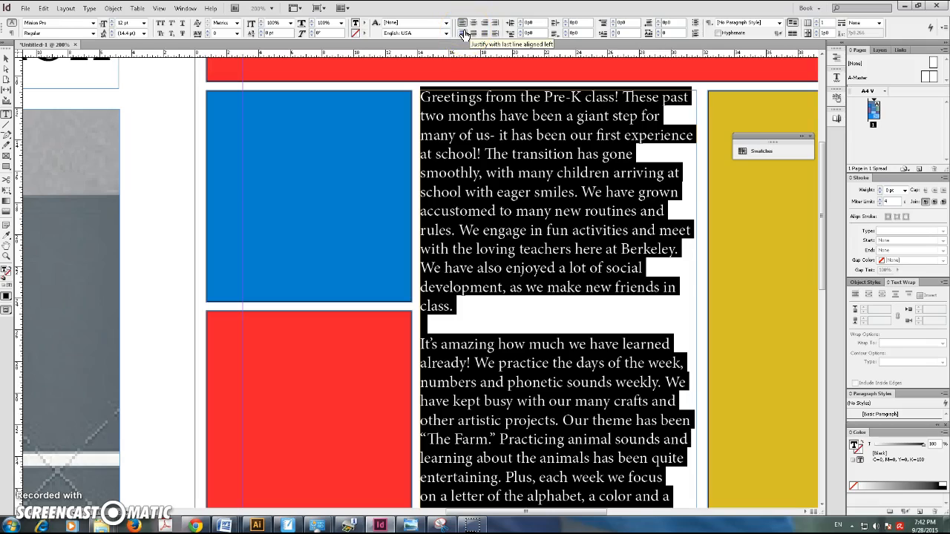
click(463, 37)
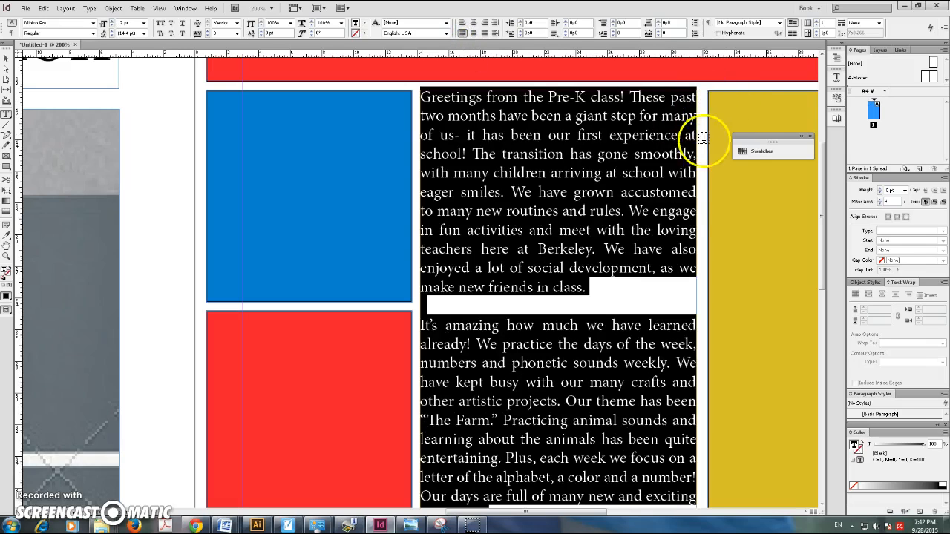
key(ctrl+shift+l)
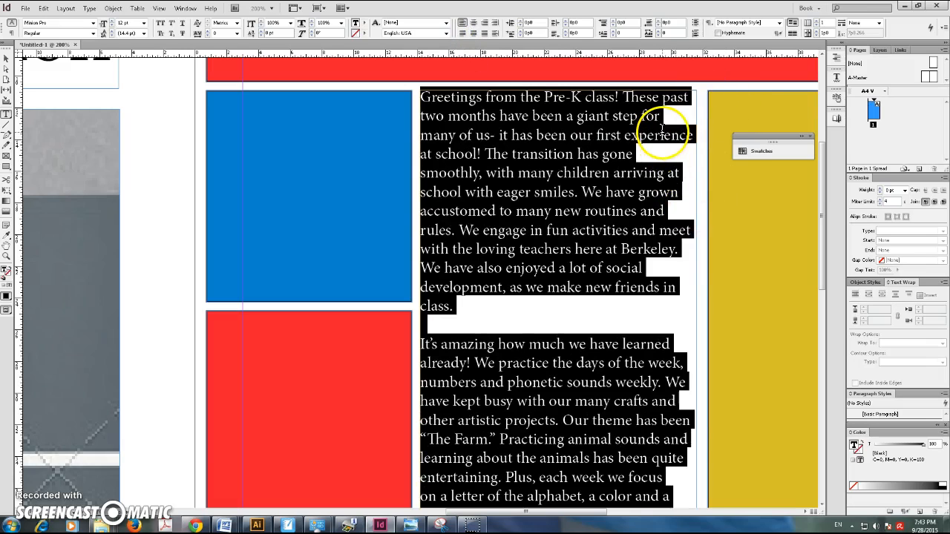
click(460, 37)
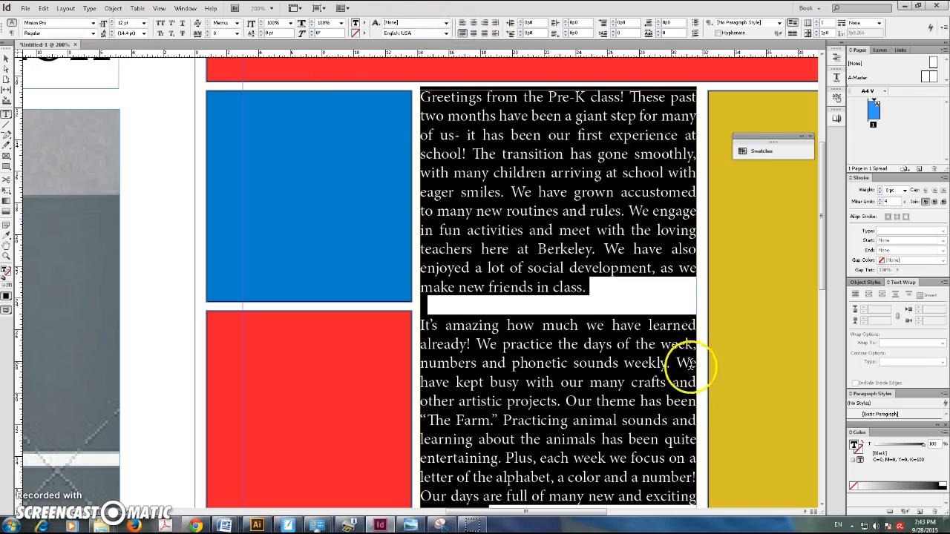
click(597, 337)
- Review the justified article, check the teacher tag requirement in the Weebly specifications, and return to the InDesign layout
scroll(597, 338, down, 3)
scroll(596, 338, up, 2)
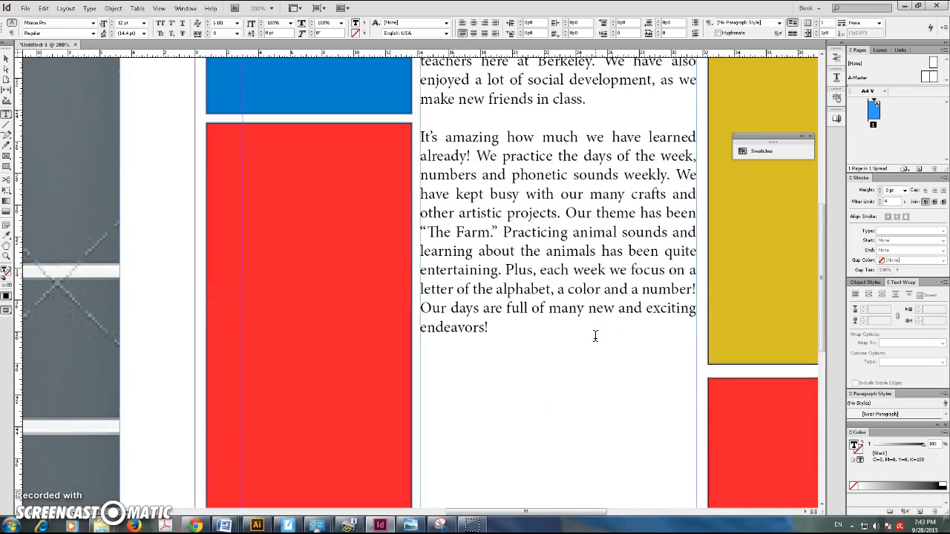
key(ctrl+minus)
scroll(575, 334, down, 3)
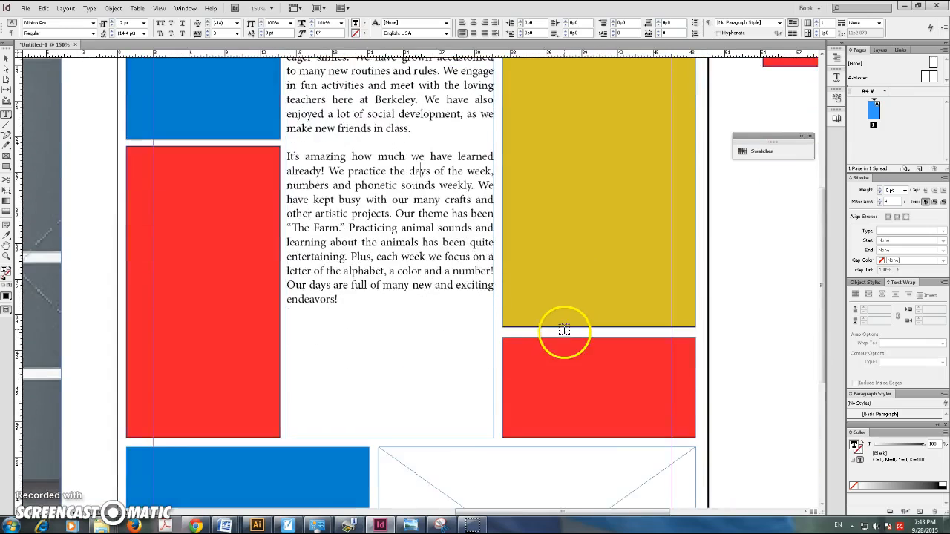
key(ctrl+minus)
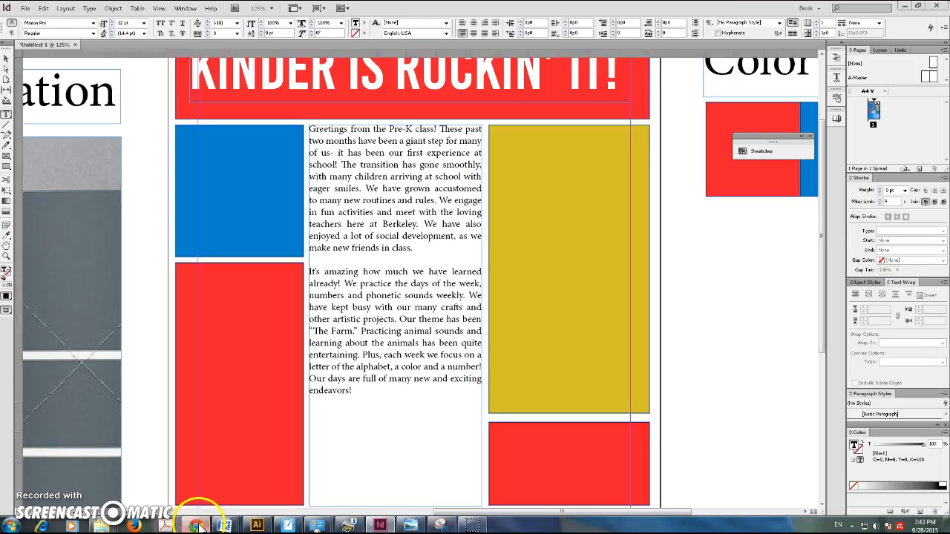
click(195, 526)
drag(316, 349, 427, 344)
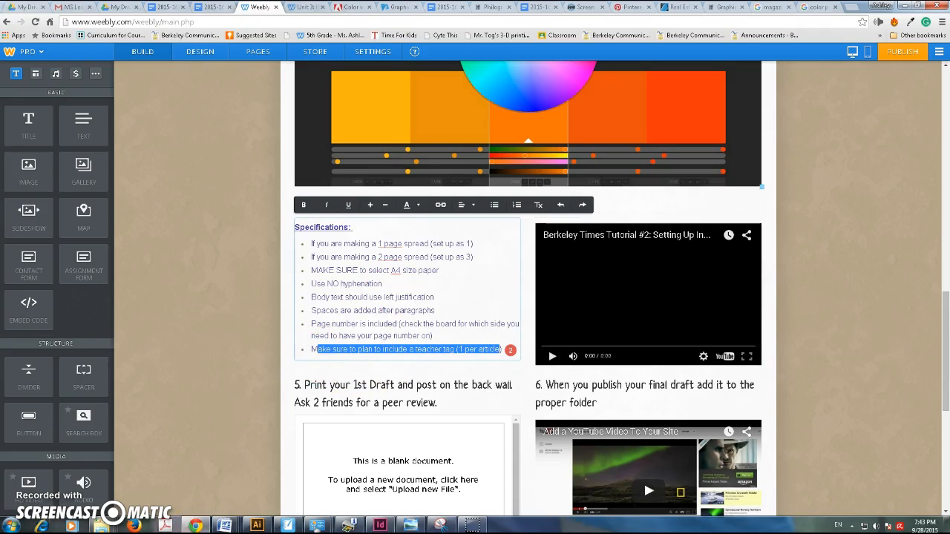
click(380, 526)
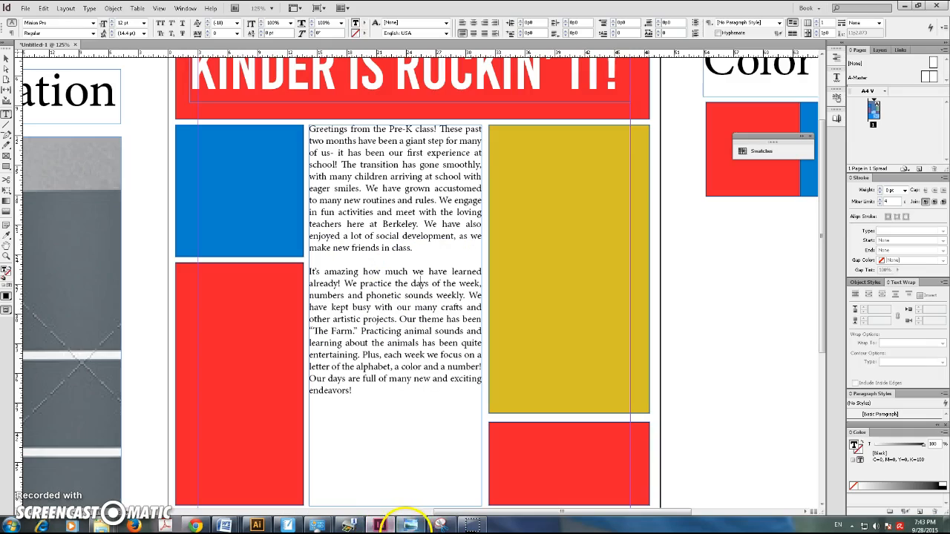
- Insert "PreK-" at the very beginning of the article, directly before "Greetings"
scroll(403, 349, up, 3)
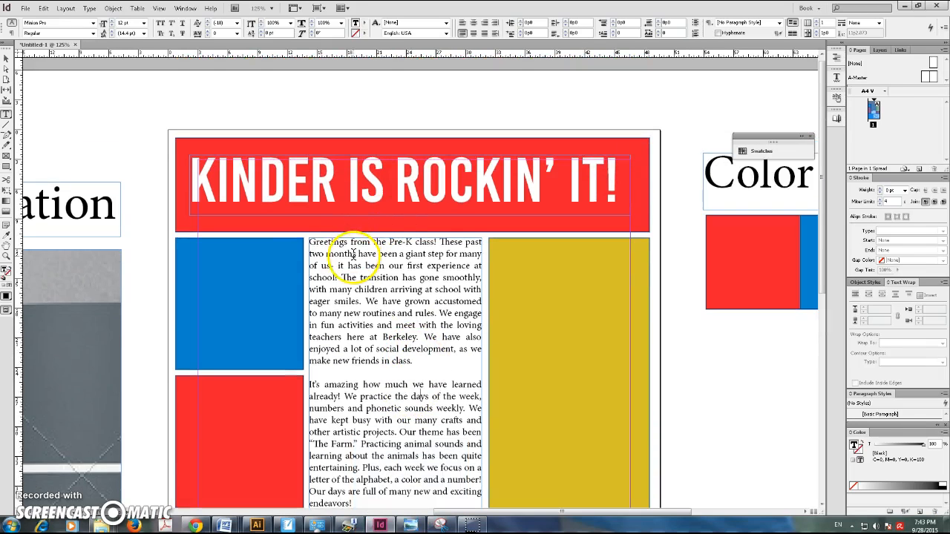
drag(310, 242, 316, 245)
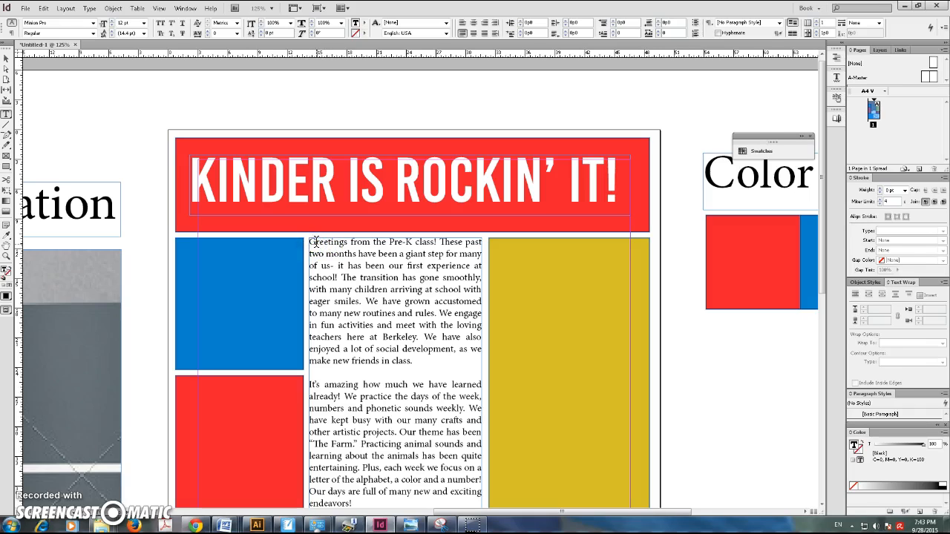
text(PreK)
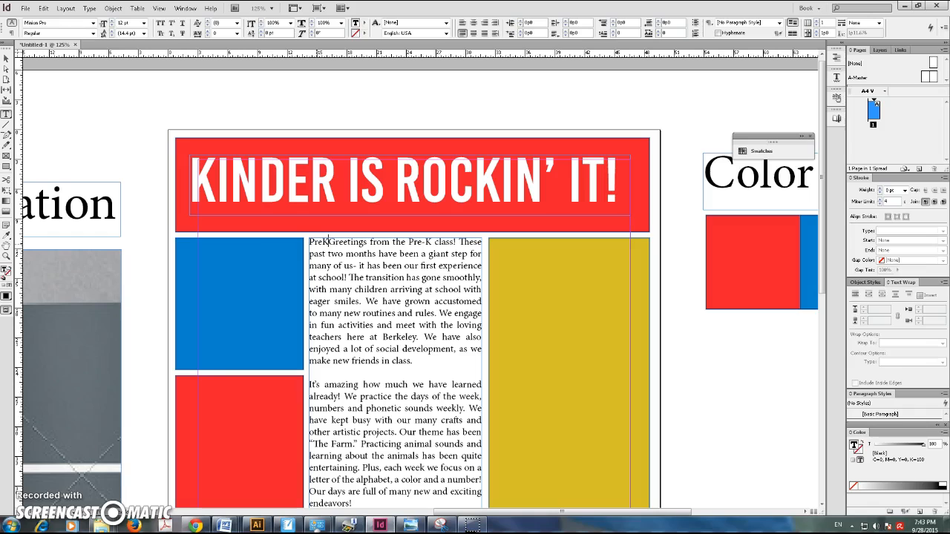
click(332, 241)
text(-)
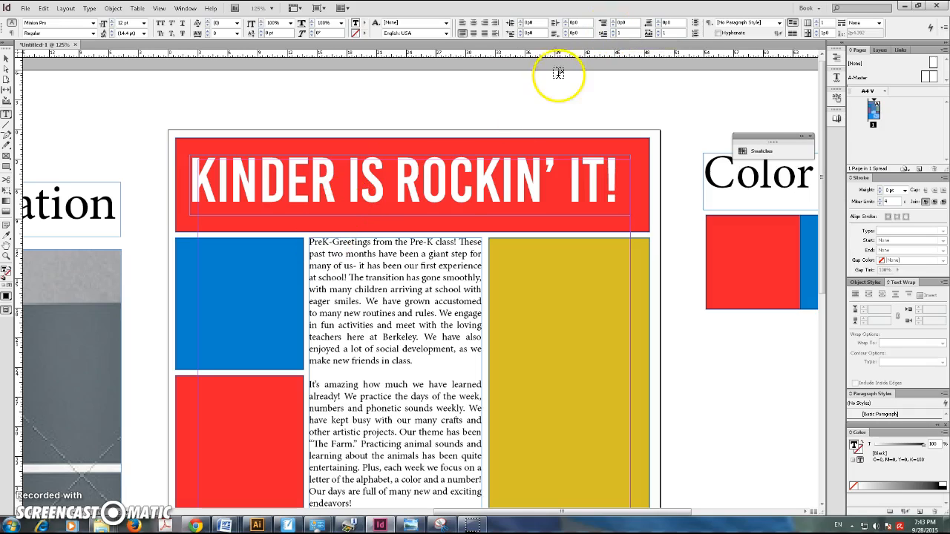
- Give the article's opening paragraph a drop cap two lines deep that covers the five characters "PreK-"
click(613, 33)
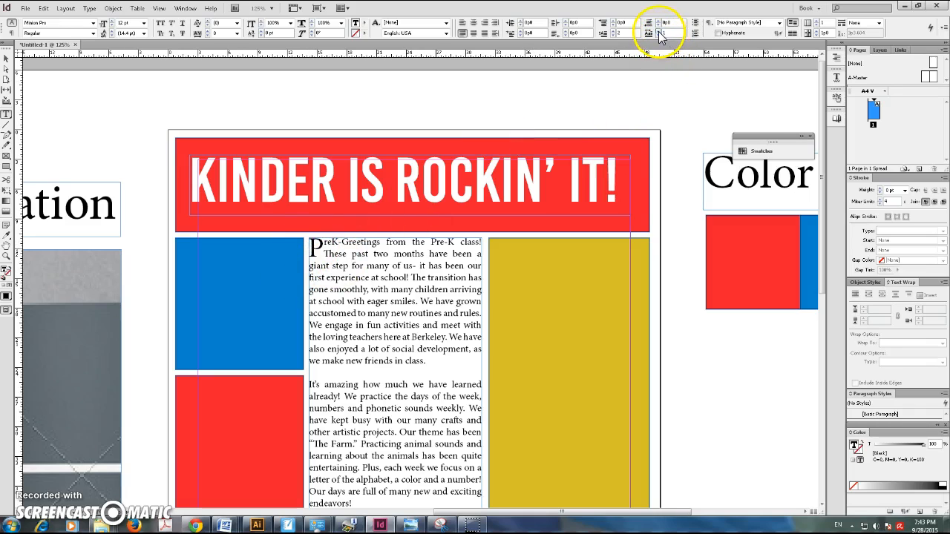
click(659, 34)
click(658, 31)
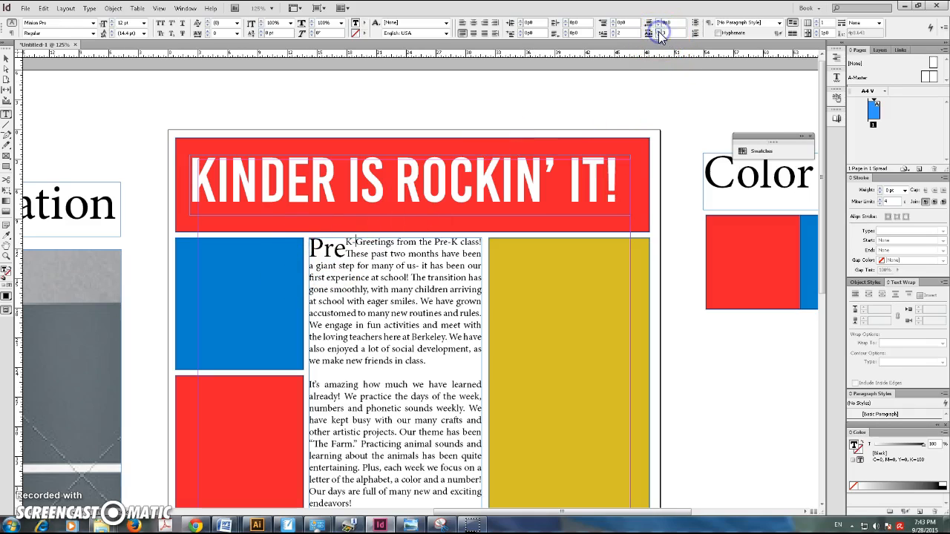
click(659, 32)
click(658, 31)
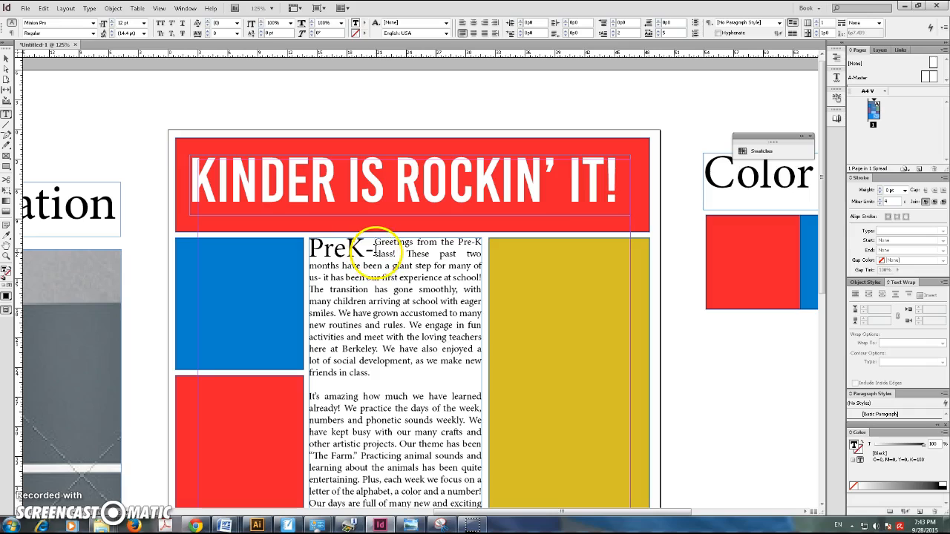
- In the file explorer, open Berkeley Times_Article and Photos > 2014-25015 > Teacher Tags > TEACHER TAGS ADJUSTED > images on the Multimedia drive
scroll(388, 256, down, 2)
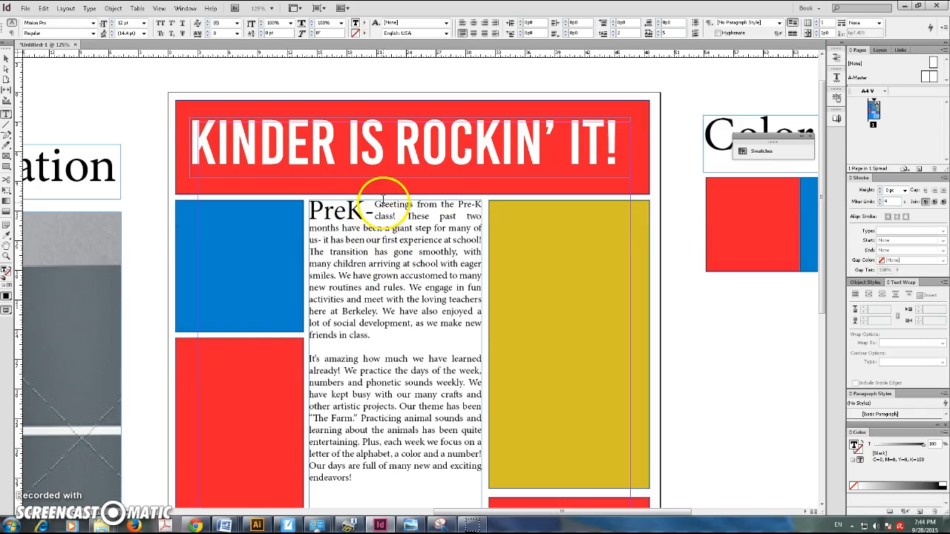
scroll(382, 204, down, 4)
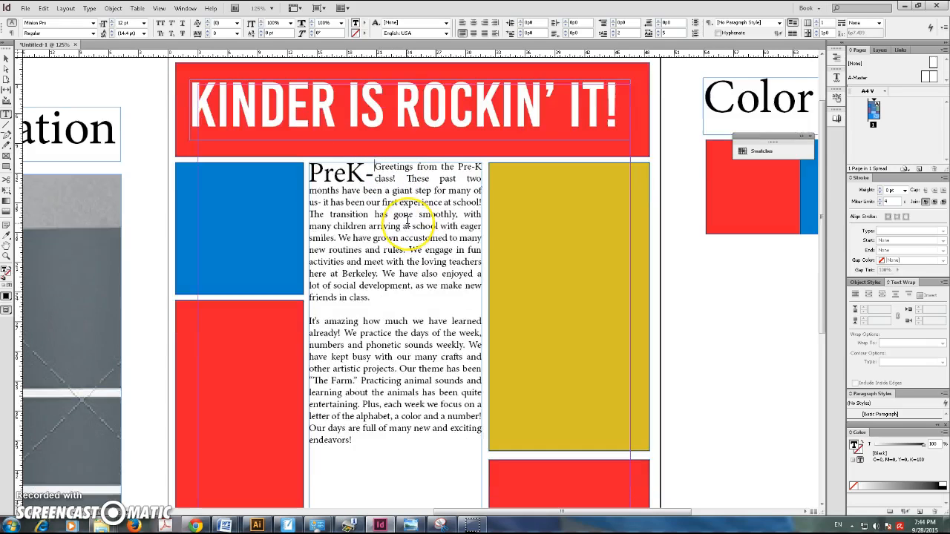
scroll(407, 220, up, 4)
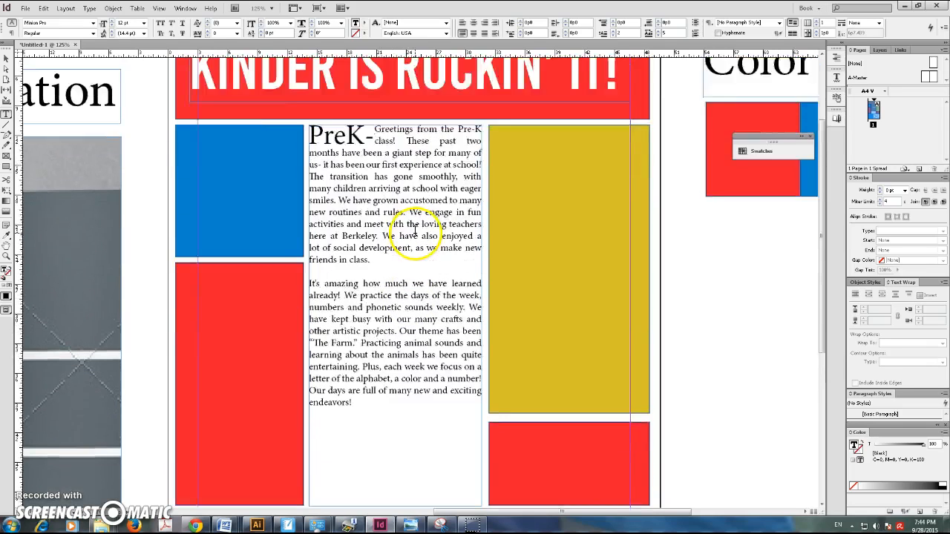
scroll(412, 220, down, 4)
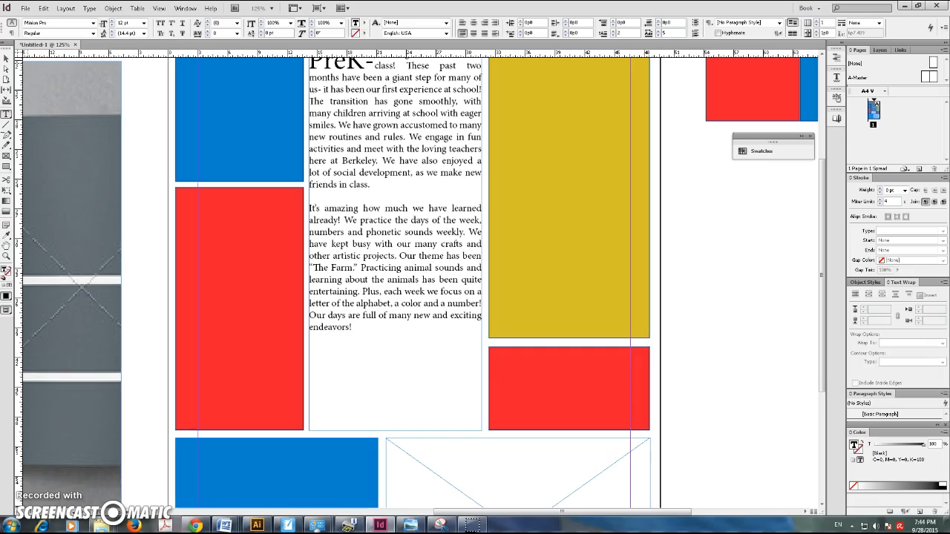
click(6, 58)
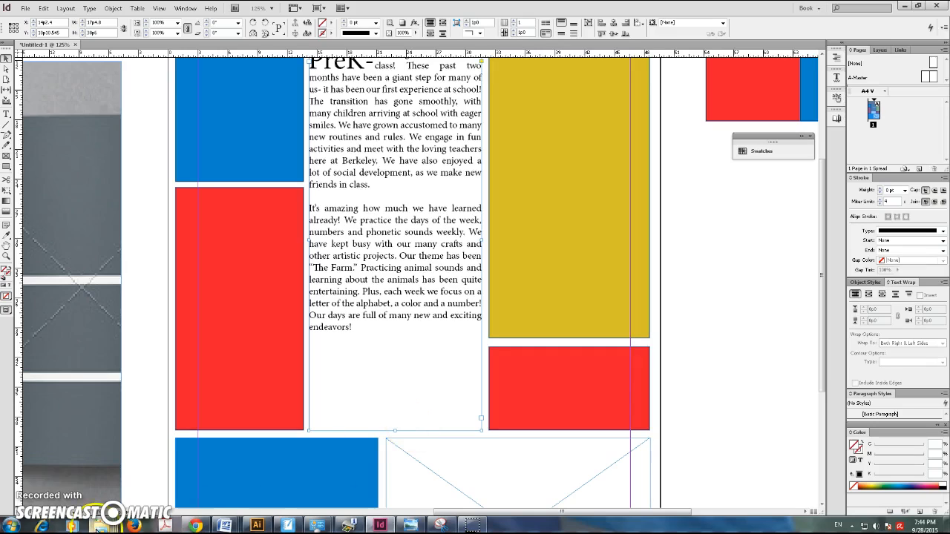
mouse_move(106, 528)
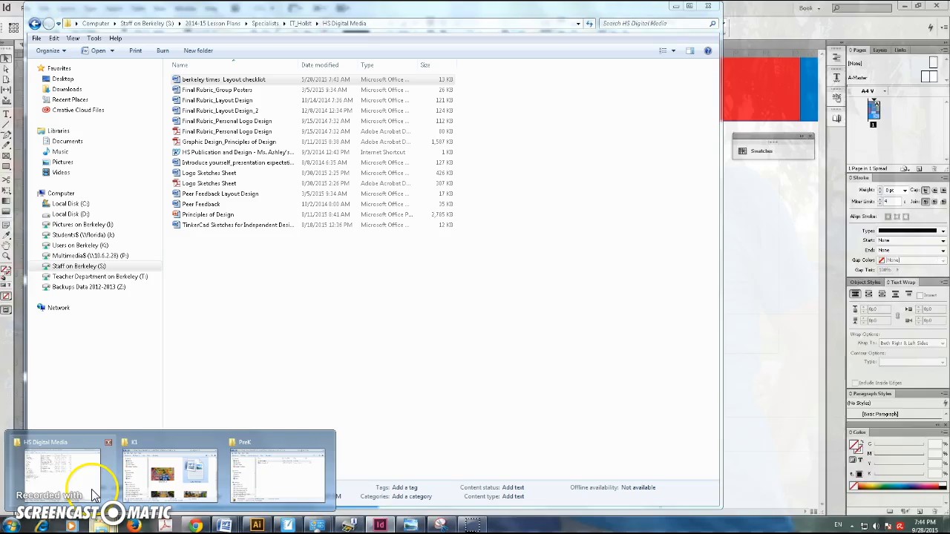
click(74, 488)
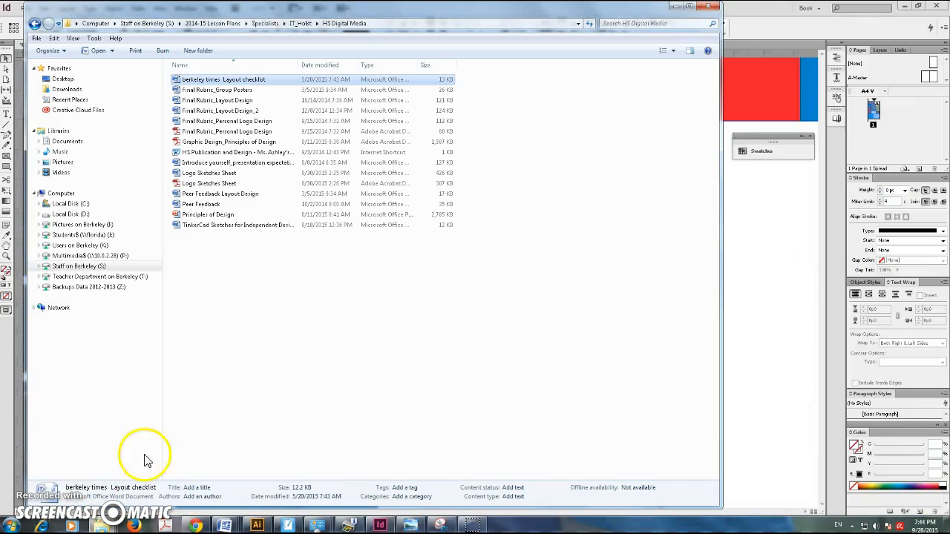
click(85, 255)
double_click(232, 89)
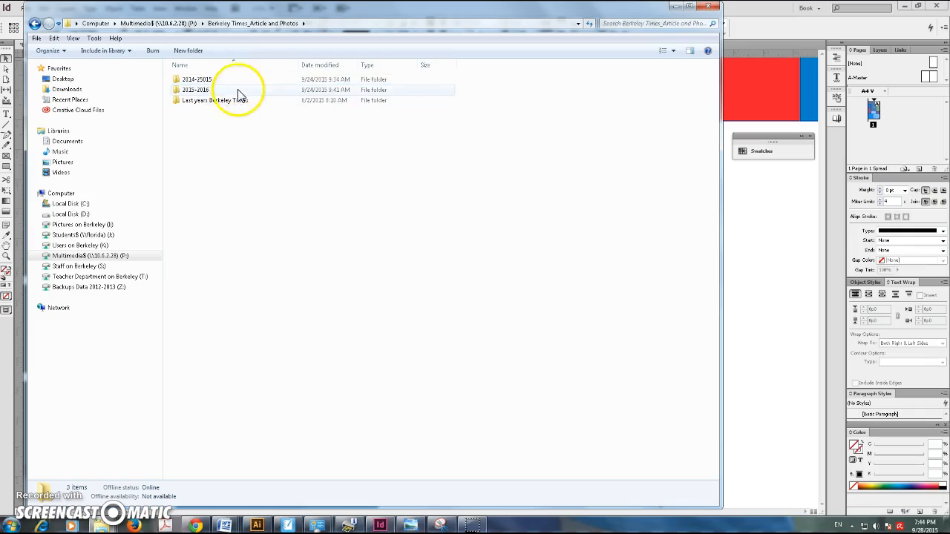
double_click(220, 80)
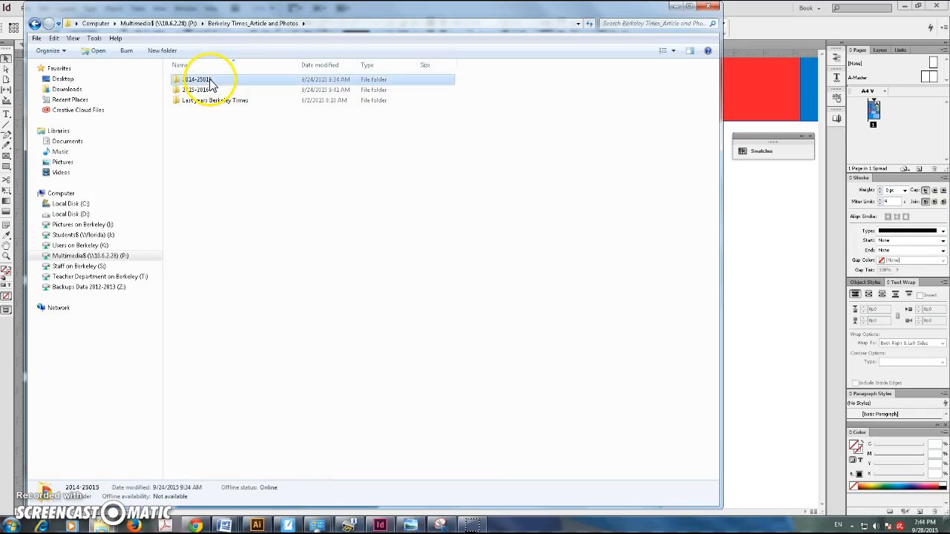
double_click(210, 146)
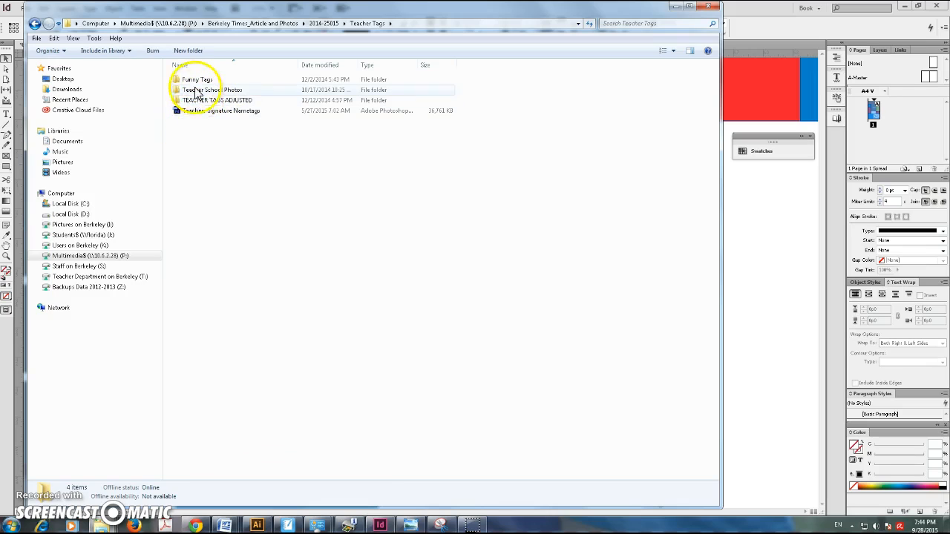
double_click(193, 101)
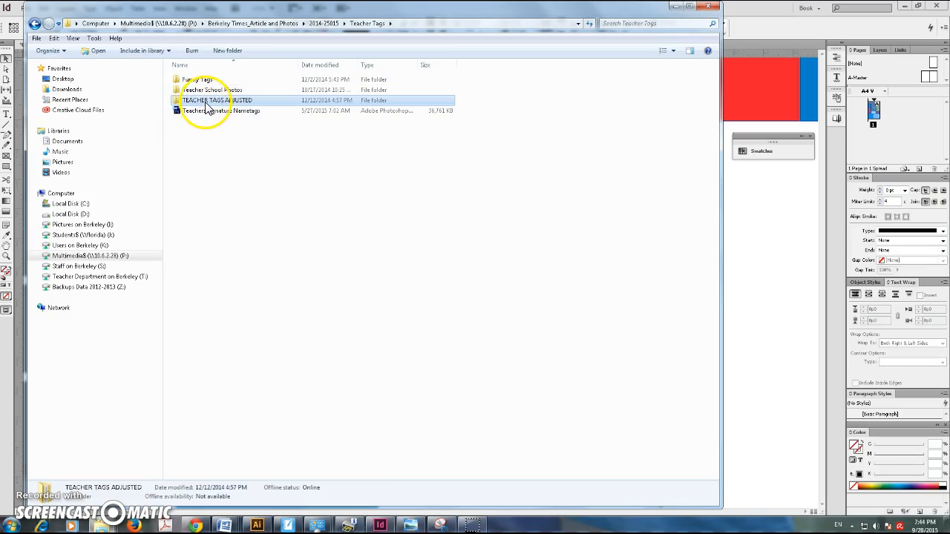
double_click(204, 80)
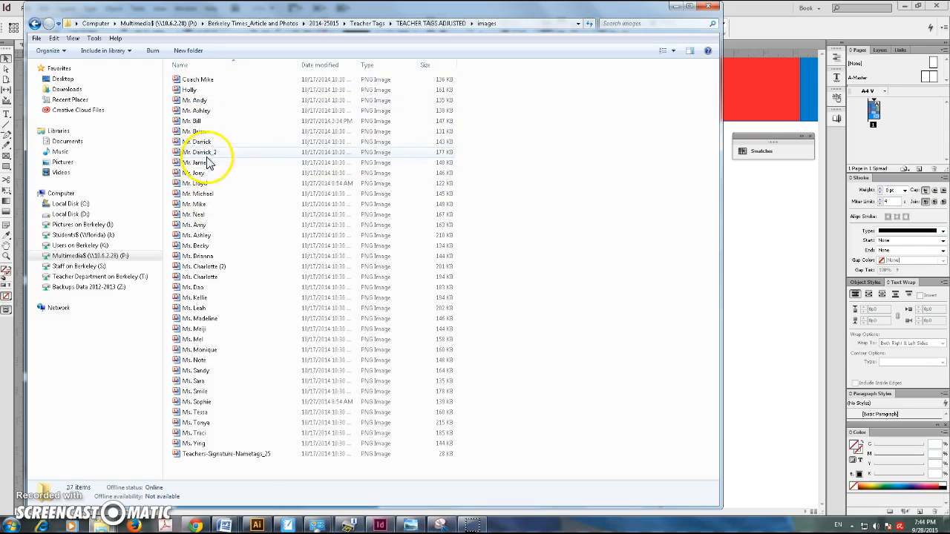
- Place the Pre-K teacher's tag image in the lower-right corner of the article text frame, about 11p10 wide
click(196, 246)
drag(205, 12, 779, 63)
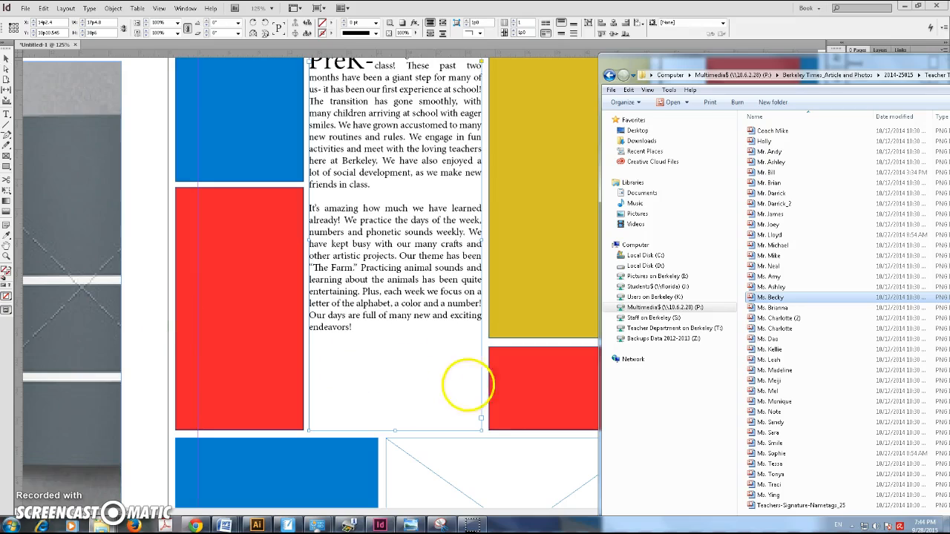
drag(482, 429, 365, 362)
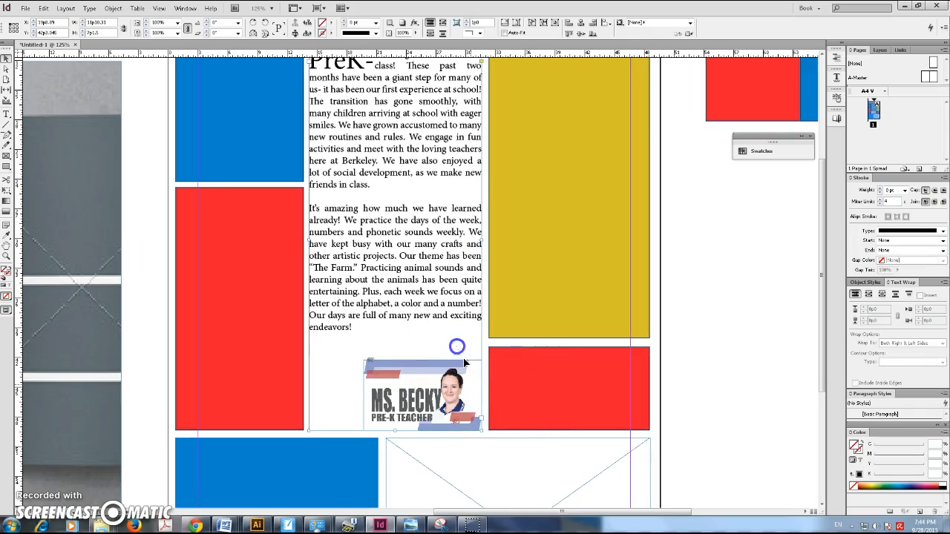
click(407, 337)
- Move the teacher tag up beside the article's last line and shorten the text frame to end just below the tag
drag(442, 374, 441, 339)
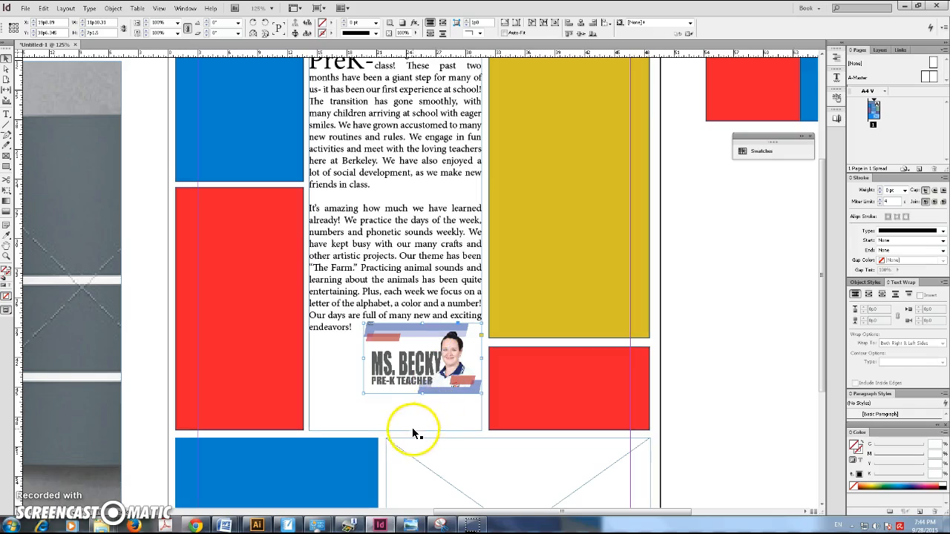
drag(402, 431, 401, 397)
click(386, 362)
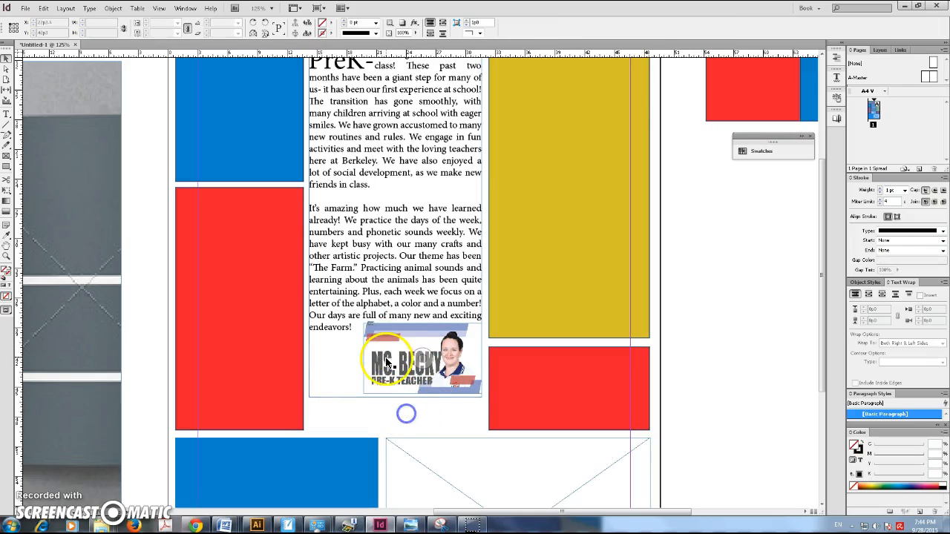
- Overlap the teacher tag with the article's last lines, wrap the text around its bounding box, and nudge the tag slightly down
drag(409, 334, 412, 316)
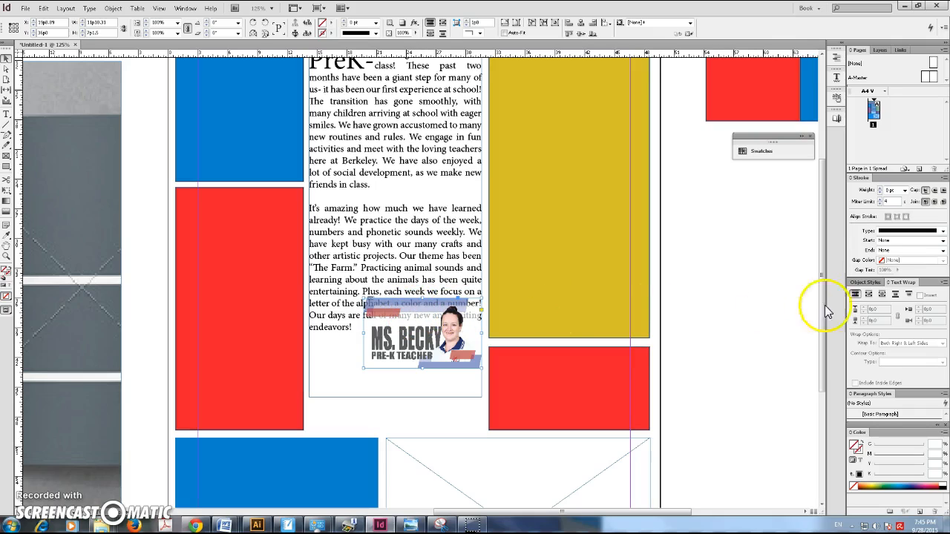
click(869, 295)
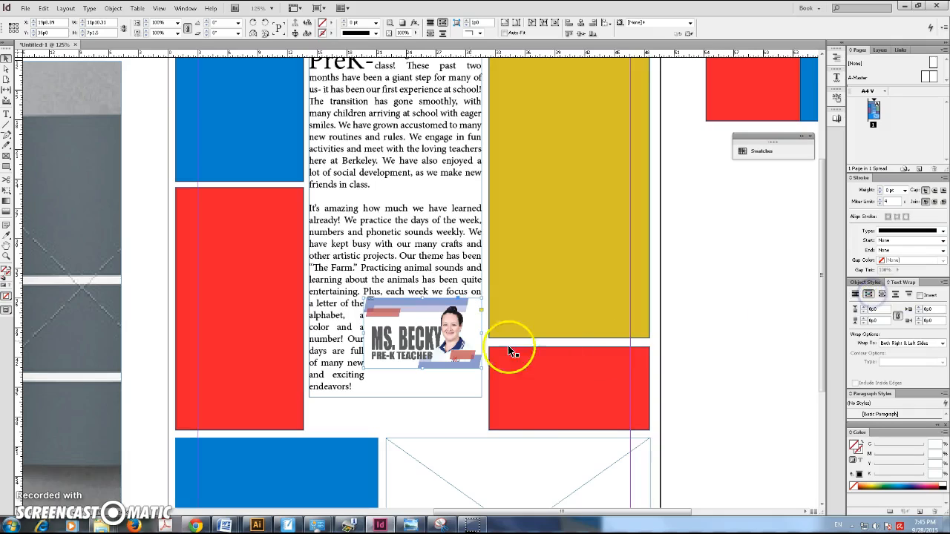
mouse_move(440, 318)
mouse_down()
mouse_move(446, 328)
mouse_move(448, 318)
mouse_move(384, 324)
mouse_move(447, 324)
mouse_up()
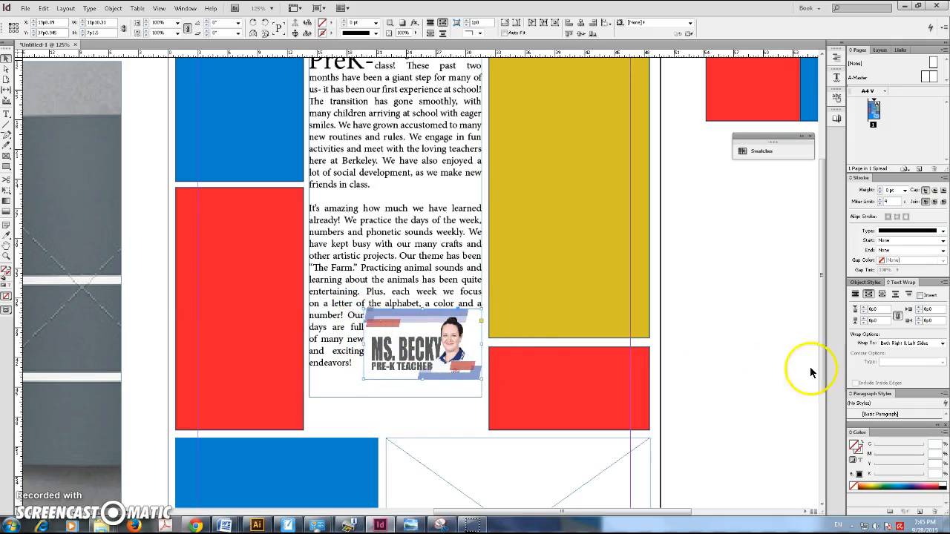
- Set the teacher tag's text wrap offset to 0p3 on all sides and deselect the tag
click(863, 309)
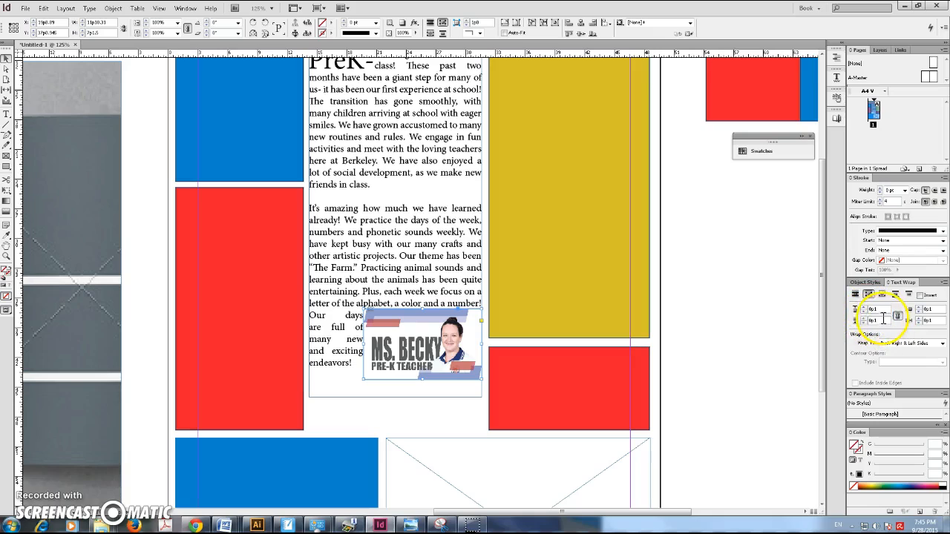
click(863, 309)
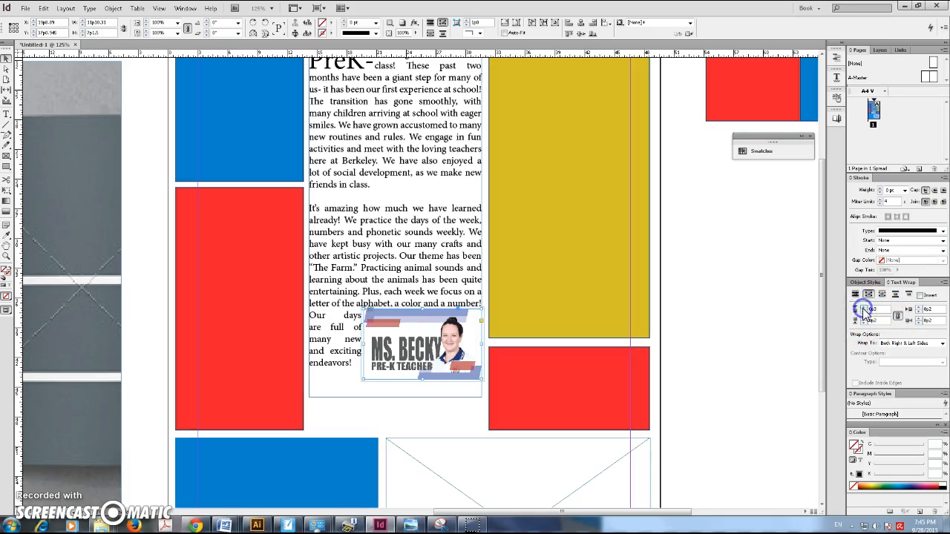
click(862, 310)
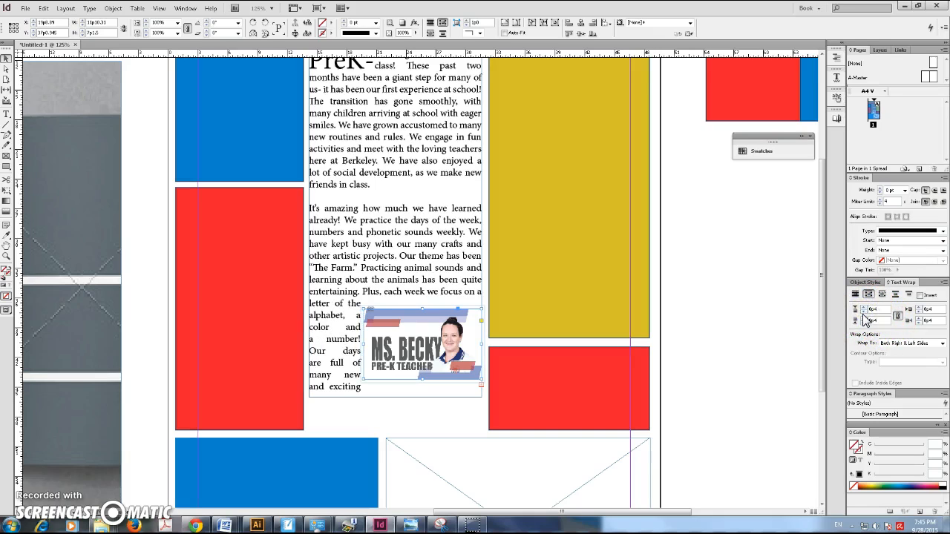
click(863, 315)
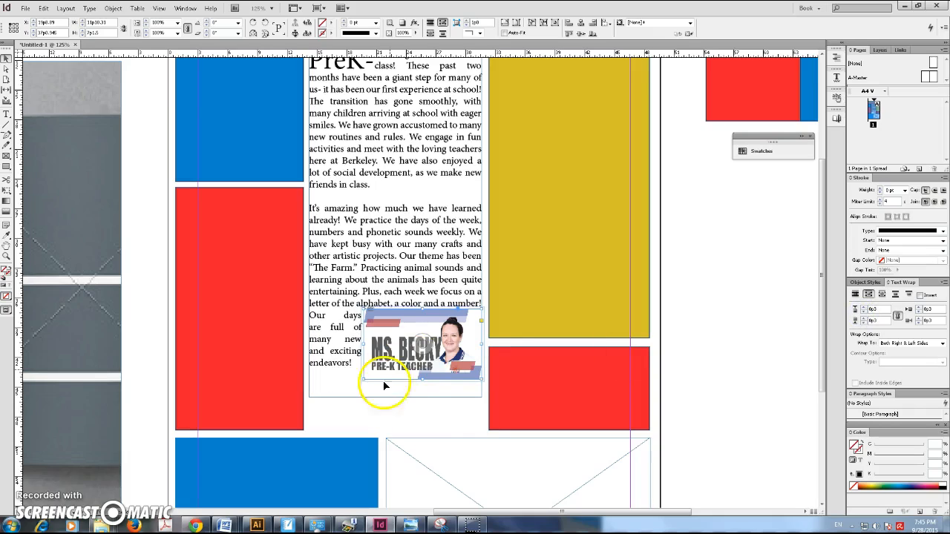
click(418, 404)
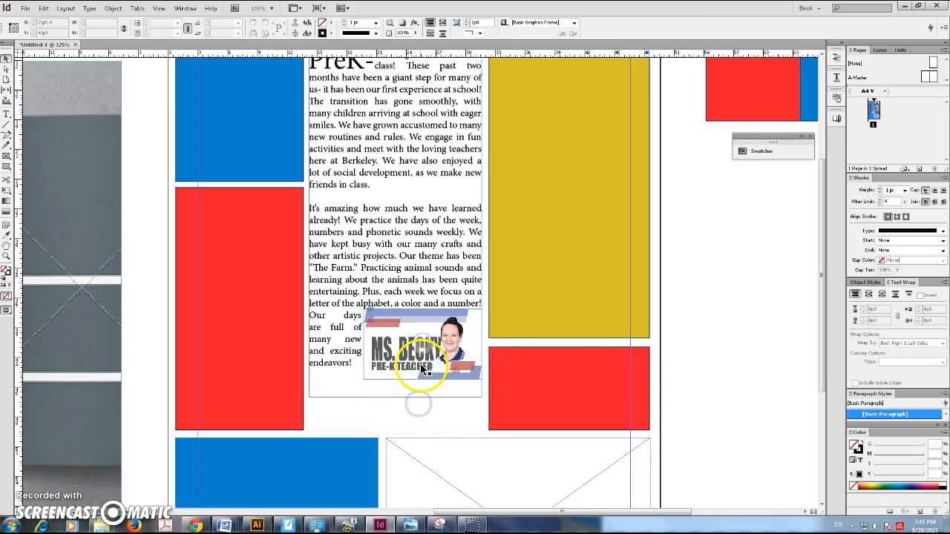
- Shorten the article text frame to the teacher tag's bottom edge and shorten the red block beside it to match
click(395, 397)
drag(396, 397, 396, 378)
scroll(382, 406, up, 2)
scroll(377, 286, down, 3)
click(234, 298)
drag(239, 392, 246, 342)
- Shorten the yellow block, move the red block up beneath it, and trim the red block level with the article frame's bottom
click(553, 282)
drag(571, 300, 570, 256)
drag(556, 354, 563, 306)
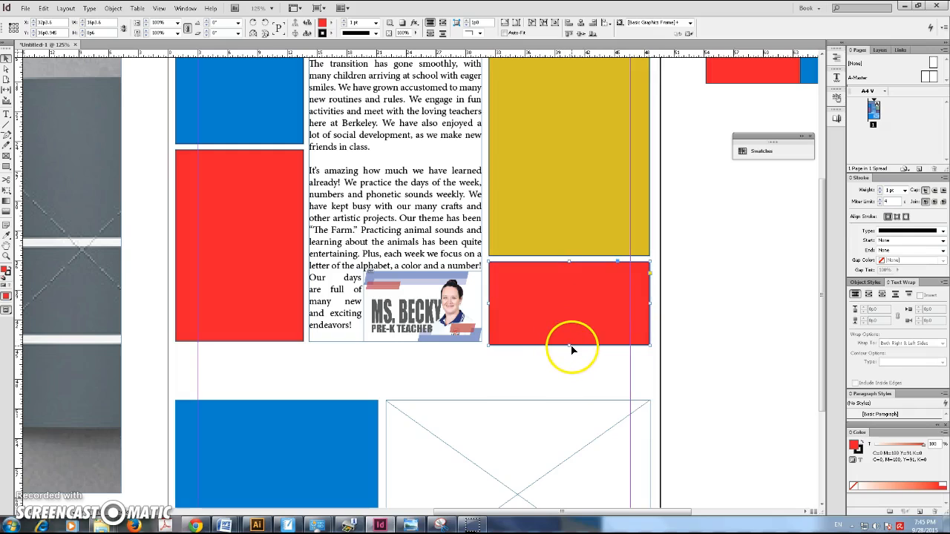
drag(570, 346, 569, 342)
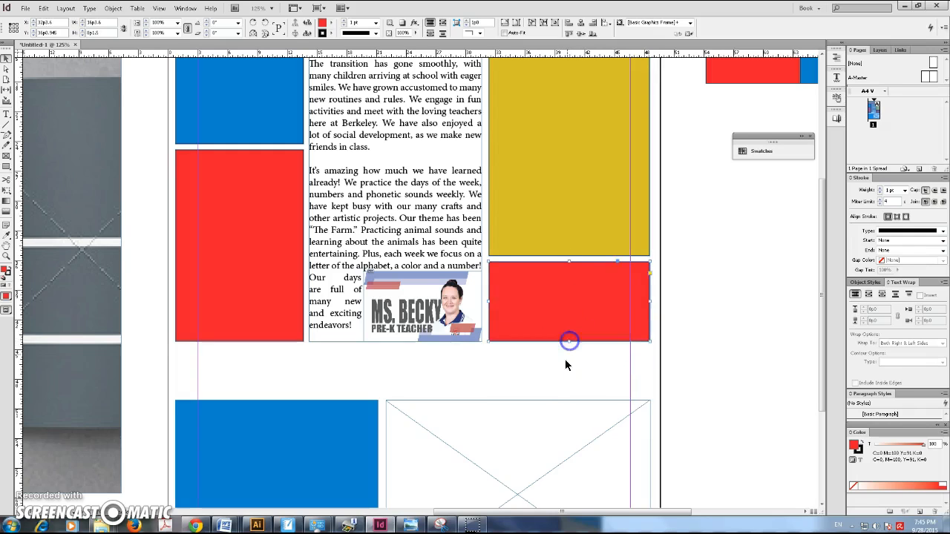
click(561, 373)
- Change the content type of the empty graphic frame beside the lower blue block to Text
scroll(561, 375, down, 2)
scroll(560, 375, down, 2)
click(248, 279)
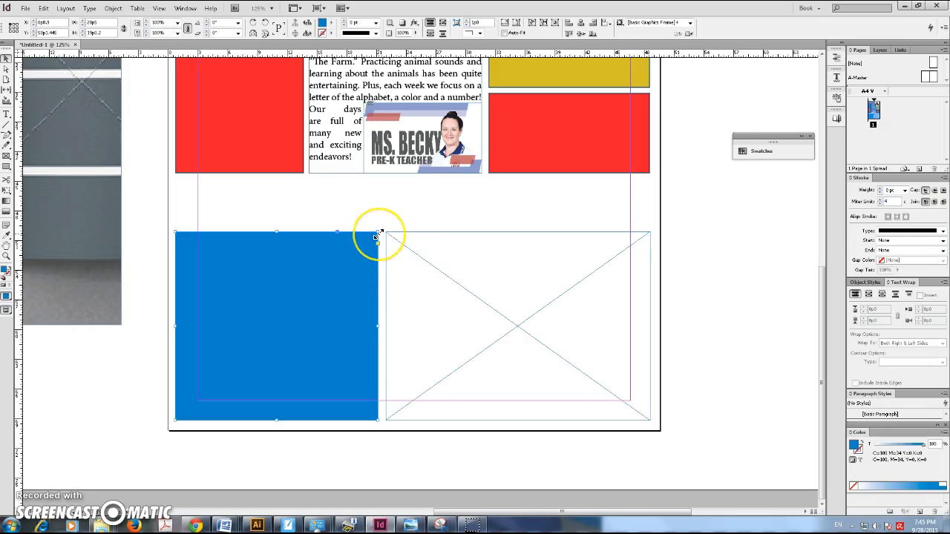
click(437, 274)
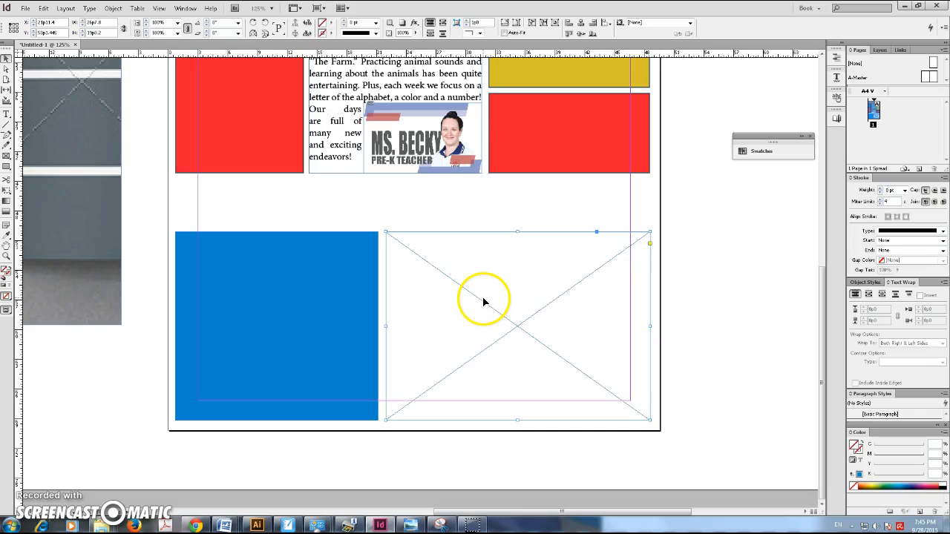
scroll(484, 302, up, 6)
scroll(489, 308, down, 2)
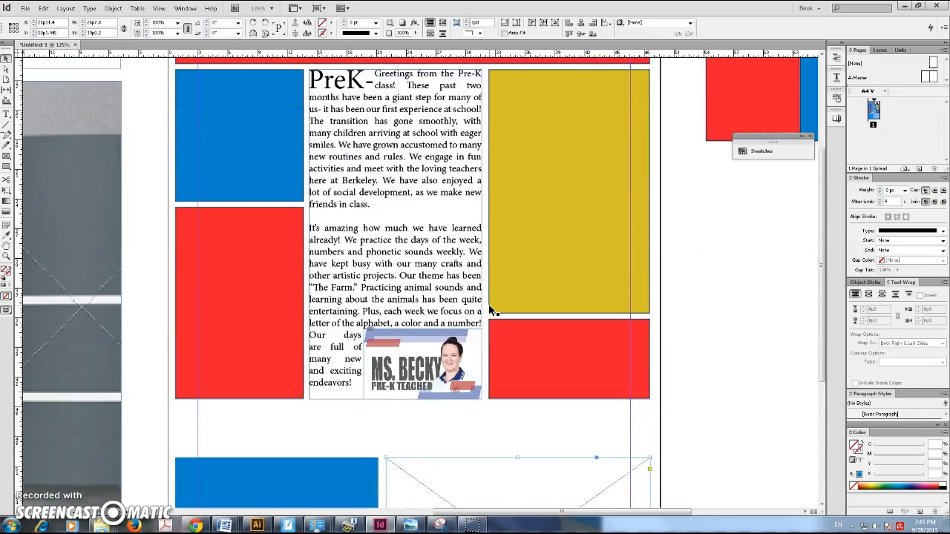
scroll(489, 310, down, 5)
right_click(489, 306)
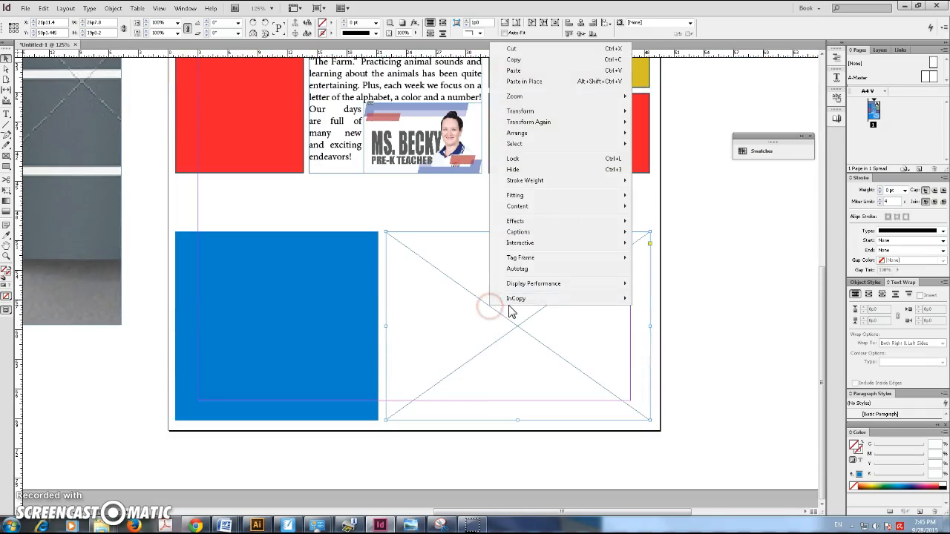
mouse_move(529, 206)
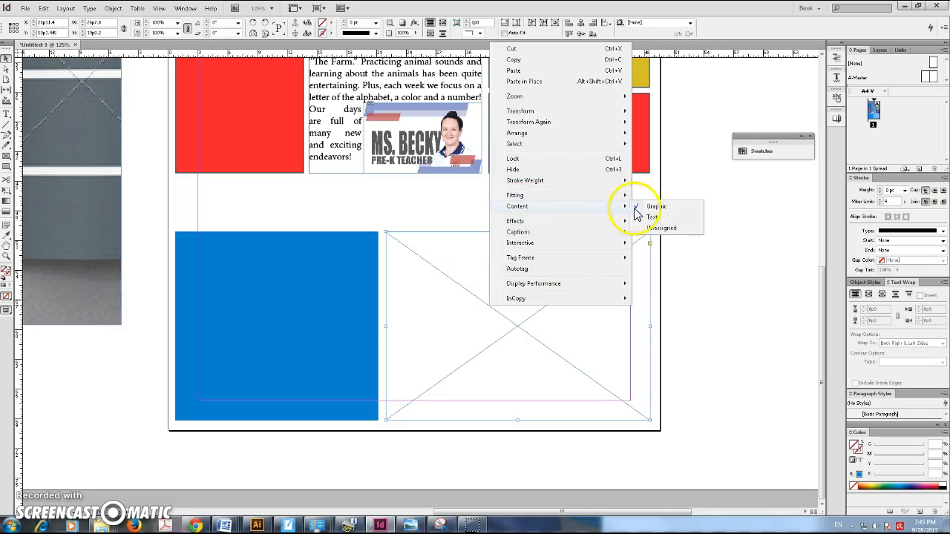
click(647, 217)
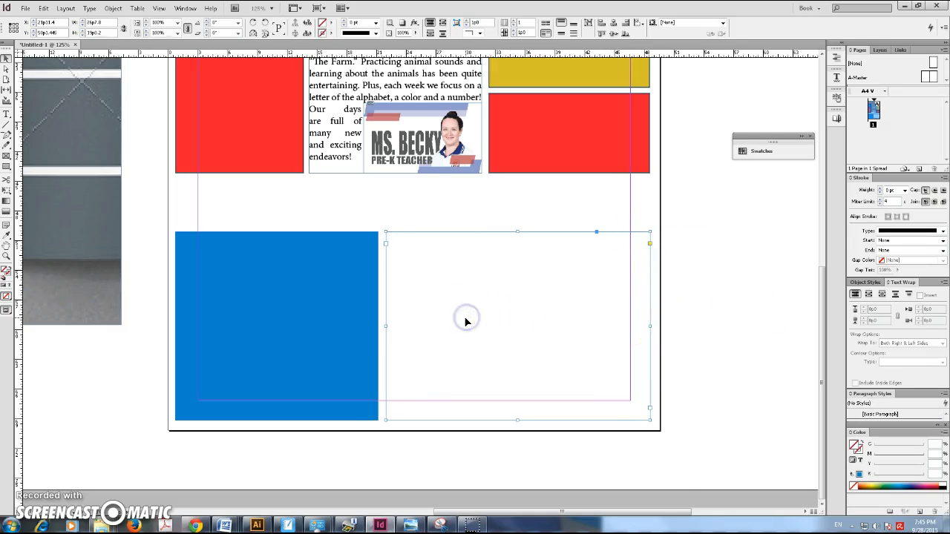
- Replace the empty frame beside the lower blue block with a newly drawn text frame, its top edge level with the block's
click(393, 302)
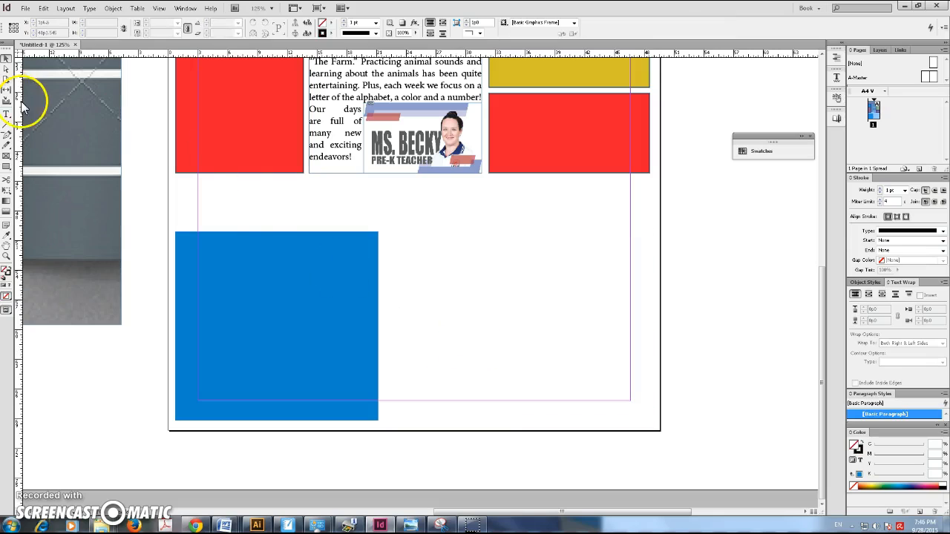
click(7, 113)
drag(386, 234, 651, 420)
click(6, 68)
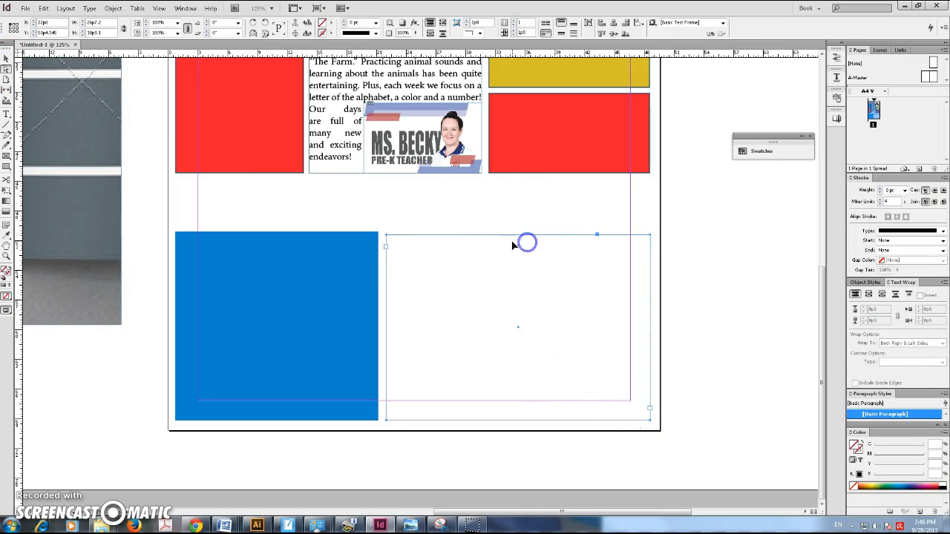
click(6, 58)
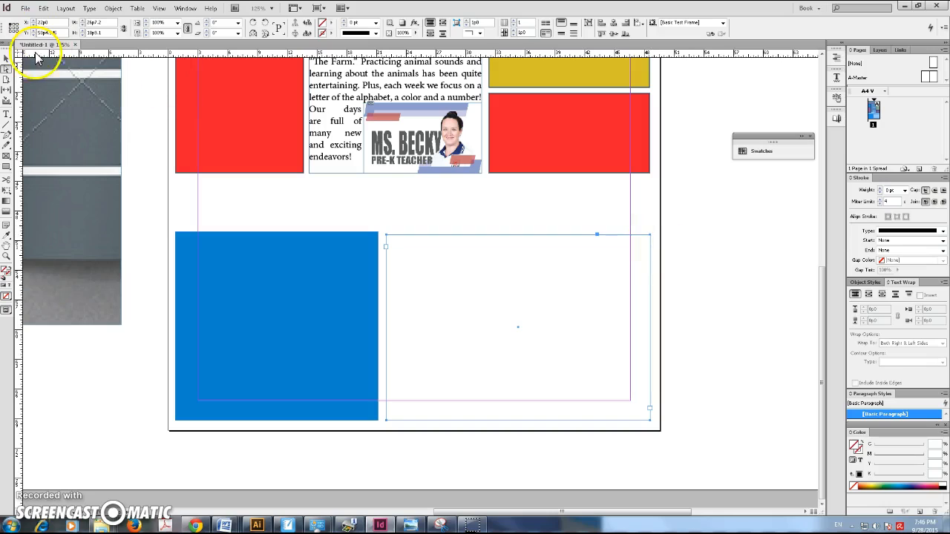
drag(519, 234, 520, 232)
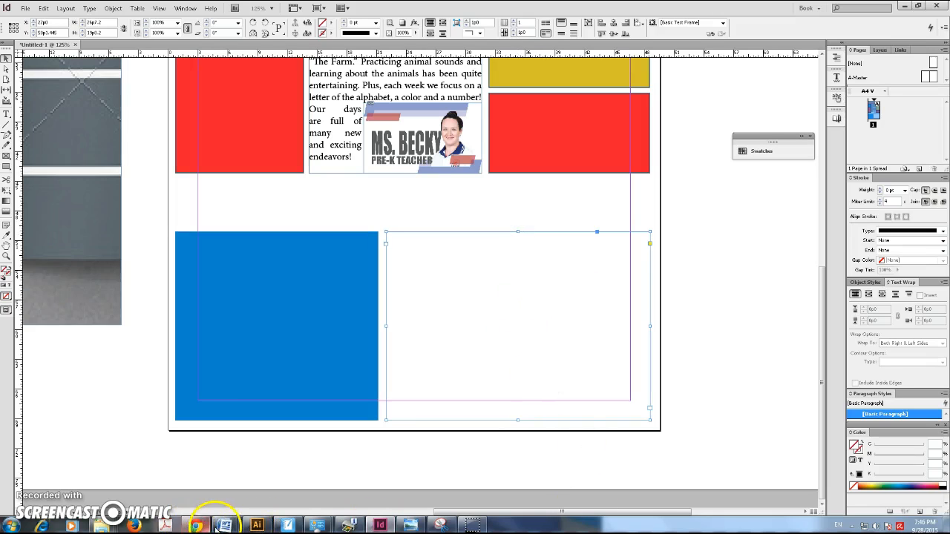
- Paste the K1 Dolphin Class article from the Quarter 1 News Letter Word document into the new text frame
mouse_move(218, 528)
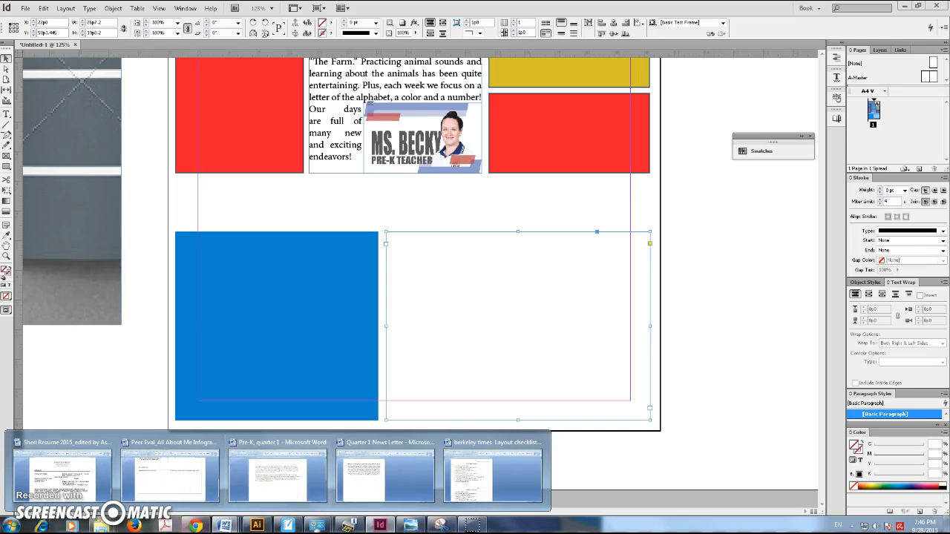
click(369, 475)
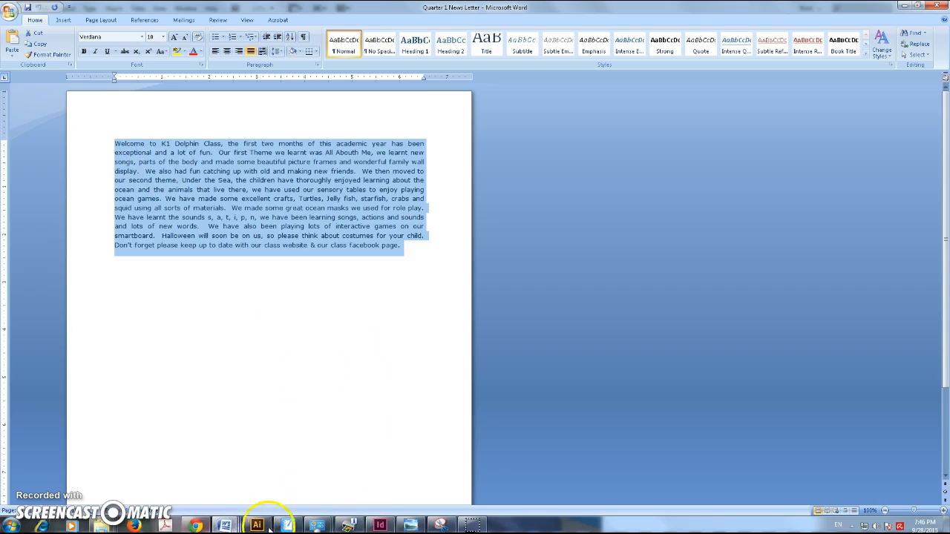
click(380, 526)
key(ctrl+v)
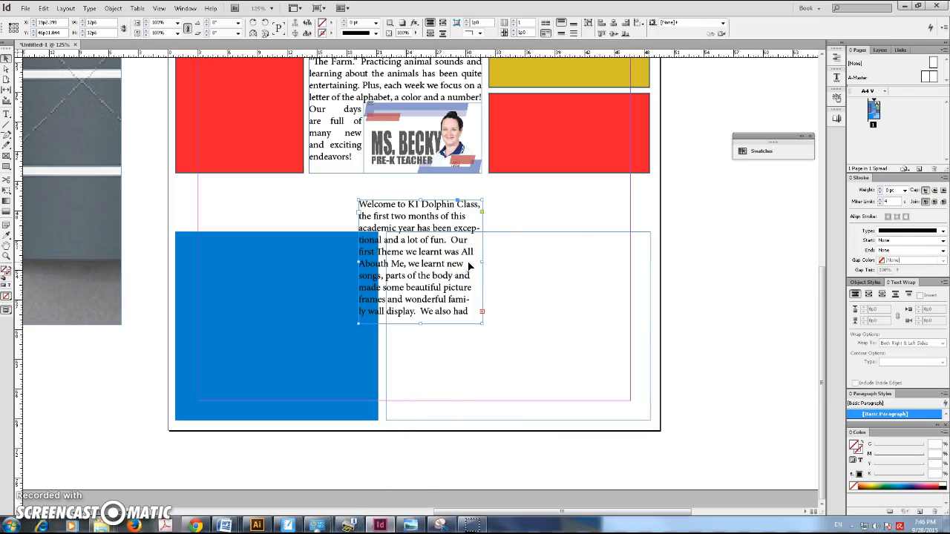
key(Delete)
double_click(477, 294)
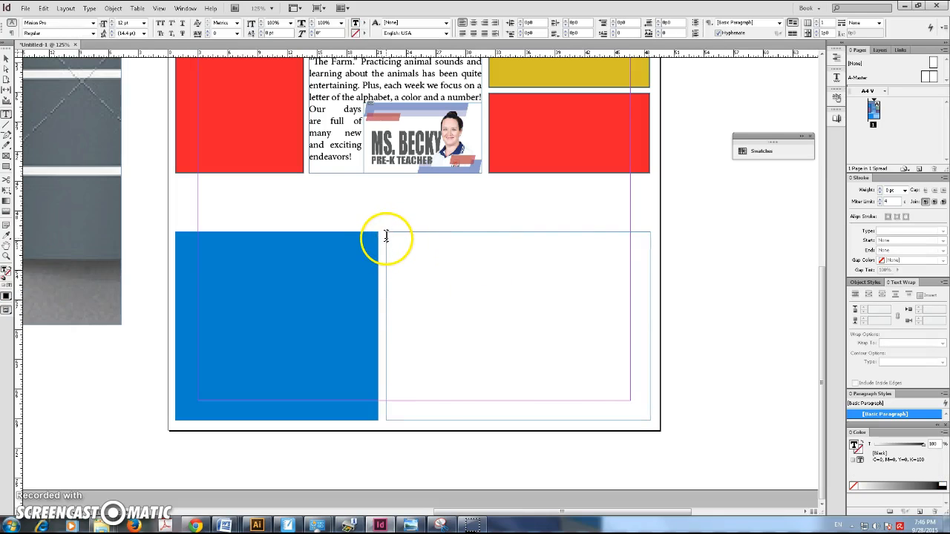
key(ctrl+v)
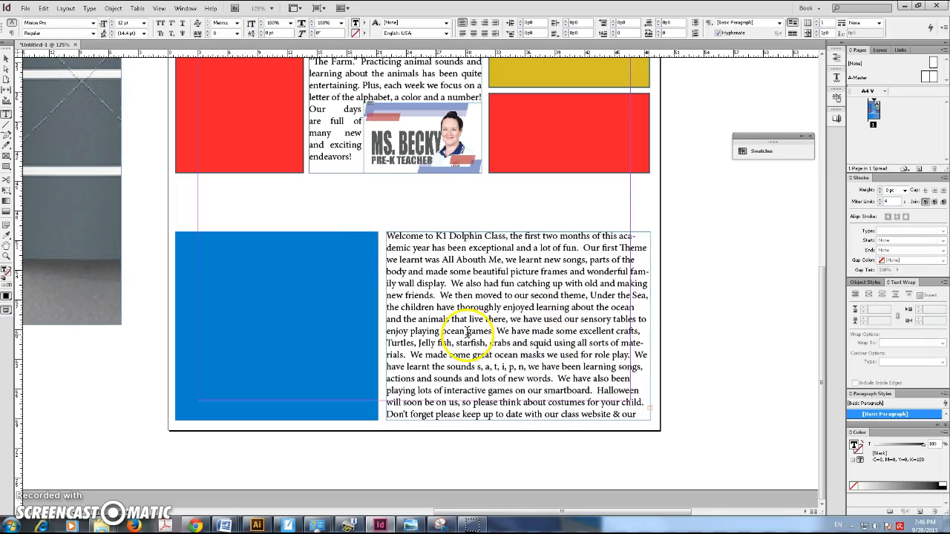
click(6, 59)
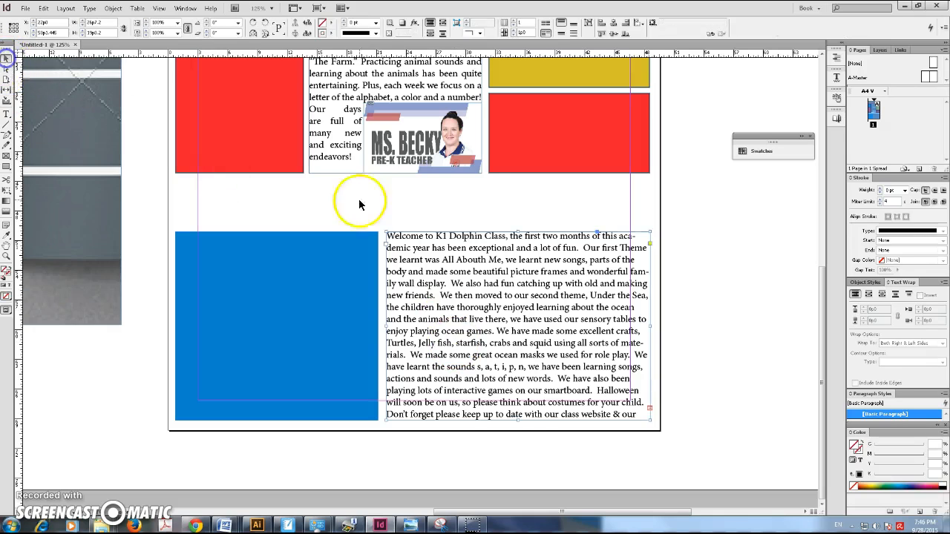
- Set all of the Pre-K article's text to 11 pt
scroll(361, 201, up, 5)
click(410, 215)
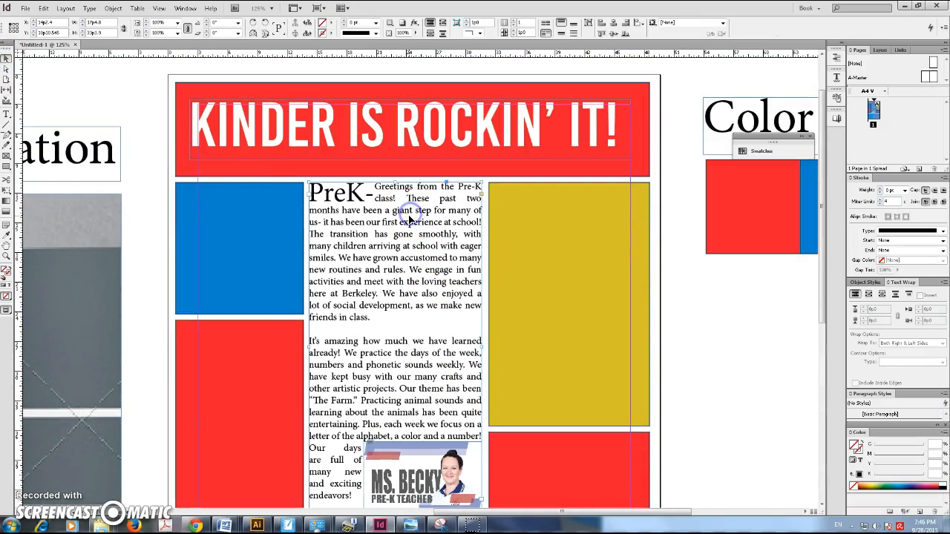
triple_click(400, 243)
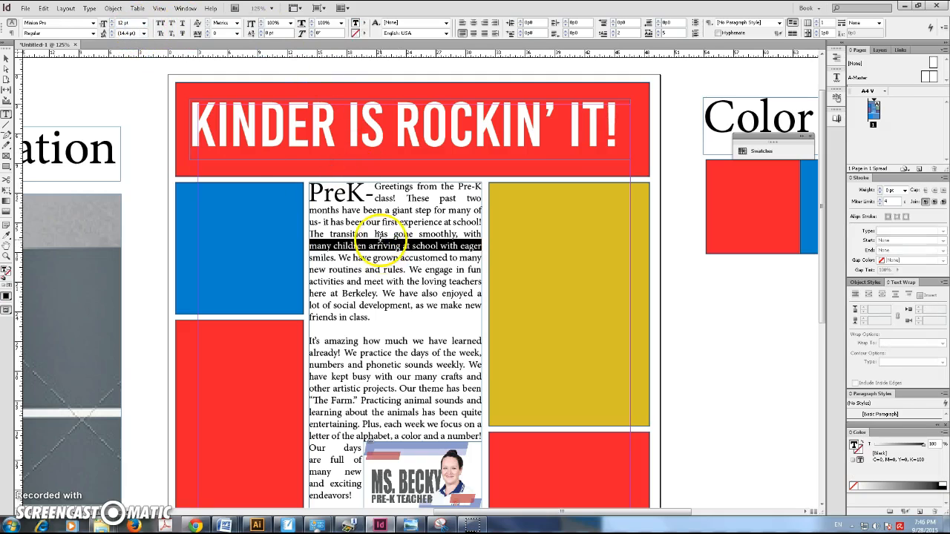
key(ctrl+a)
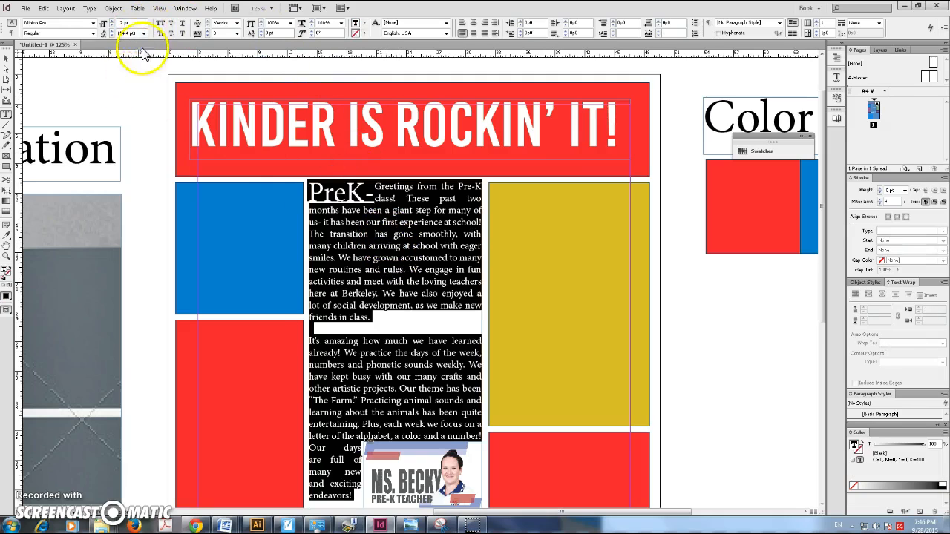
click(112, 26)
click(421, 295)
- Move the Pre-K teacher tag up beside the article's last lines and shorten the article frame and the red block beside it to match
scroll(604, 325, down, 5)
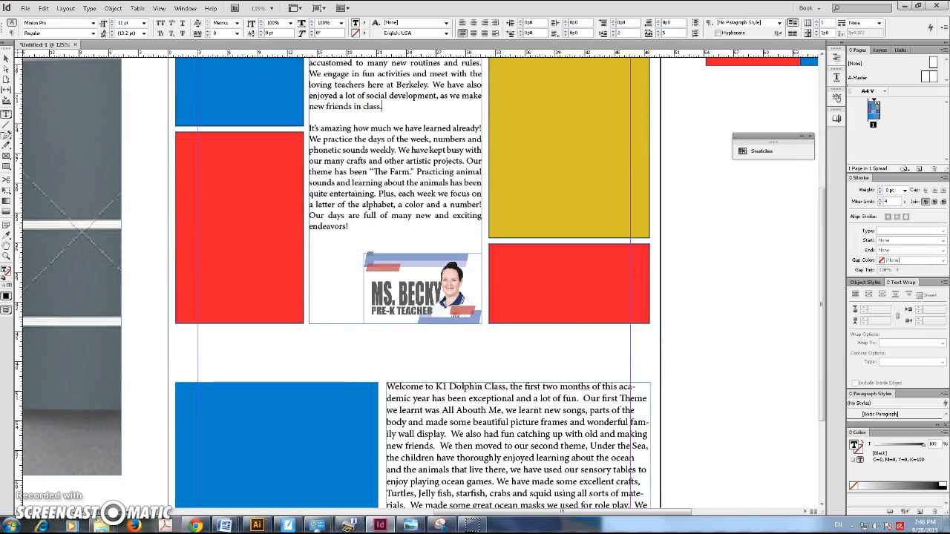
click(6, 59)
drag(428, 266, 428, 214)
click(399, 297)
drag(394, 322, 396, 289)
click(241, 317)
drag(240, 325, 244, 288)
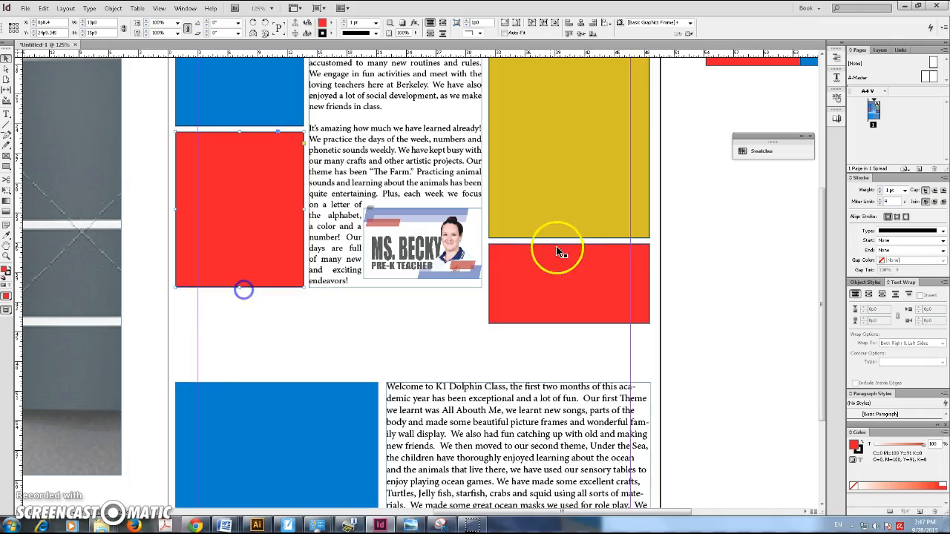
- Shorten the yellow block and move the red block up beneath it, its bottom level with the Pre-K article frame
click(566, 236)
drag(570, 239, 572, 202)
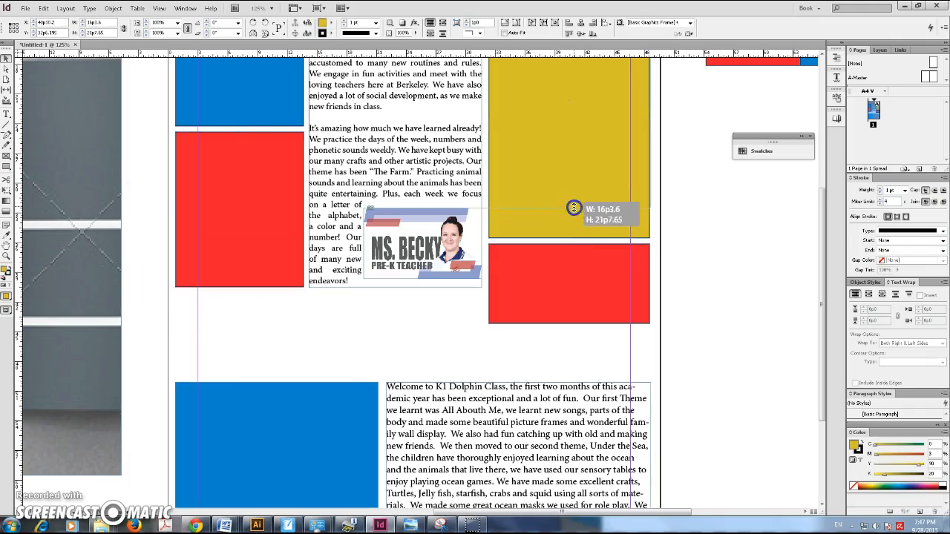
drag(569, 257, 568, 219)
drag(568, 289, 568, 287)
click(535, 356)
- Set all of the K1 Dolphin Class article's text to 11 pt
click(518, 398)
double_click(517, 399)
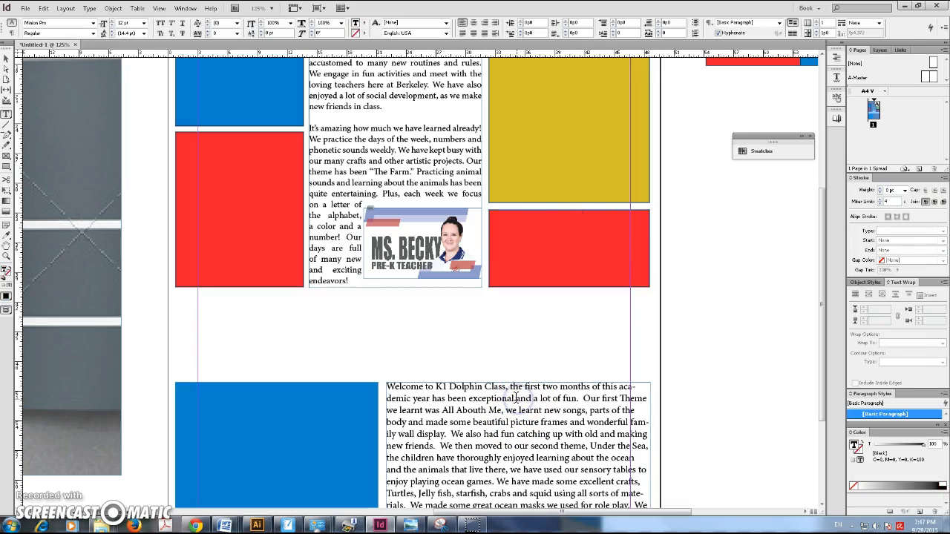
key(ctrl+a)
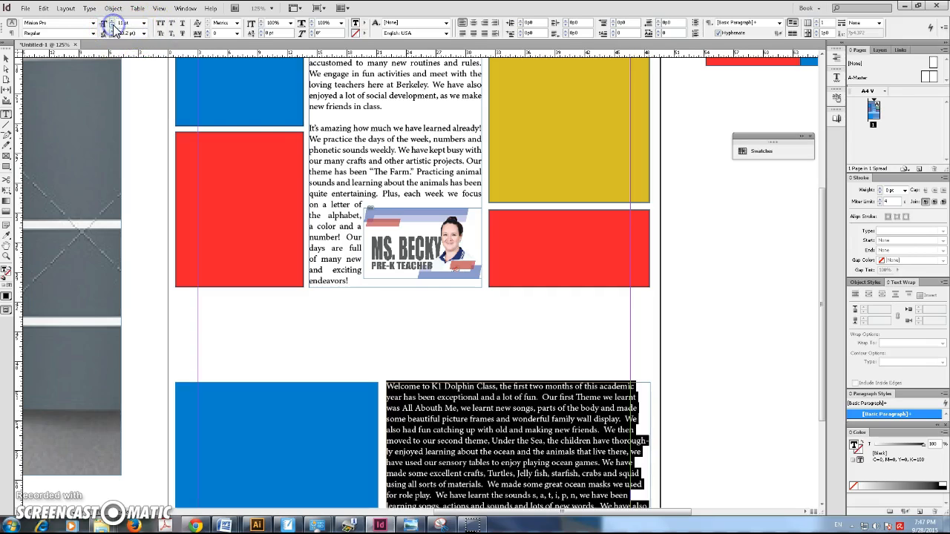
click(444, 304)
click(6, 58)
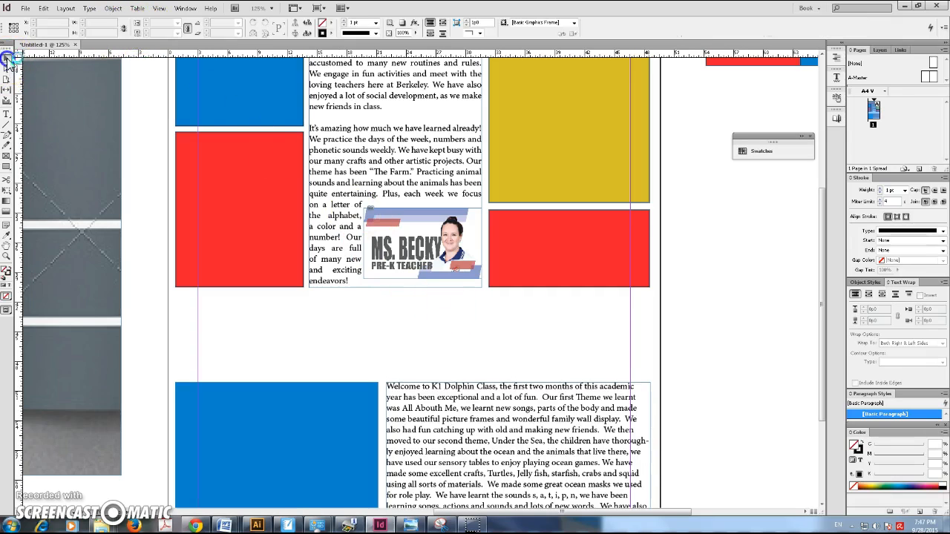
double_click(462, 431)
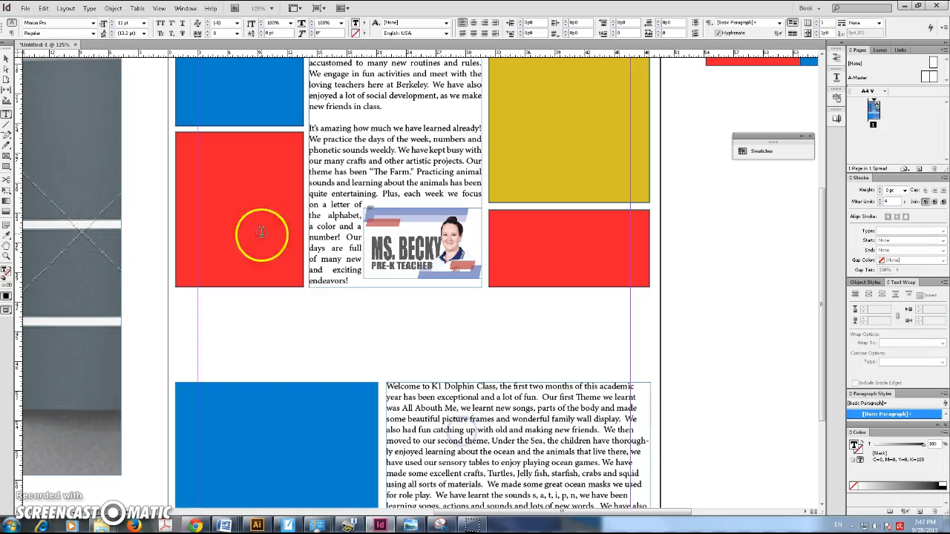
click(6, 58)
- Reshape the K1 article frame into a shallower, wider frame along the bottom of the page
click(563, 393)
scroll(553, 371, down, 3)
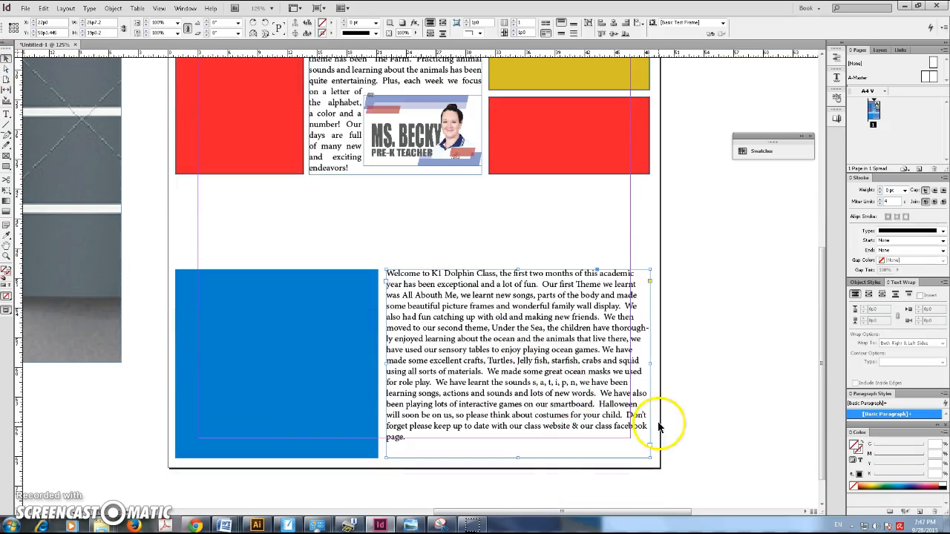
drag(518, 269, 518, 237)
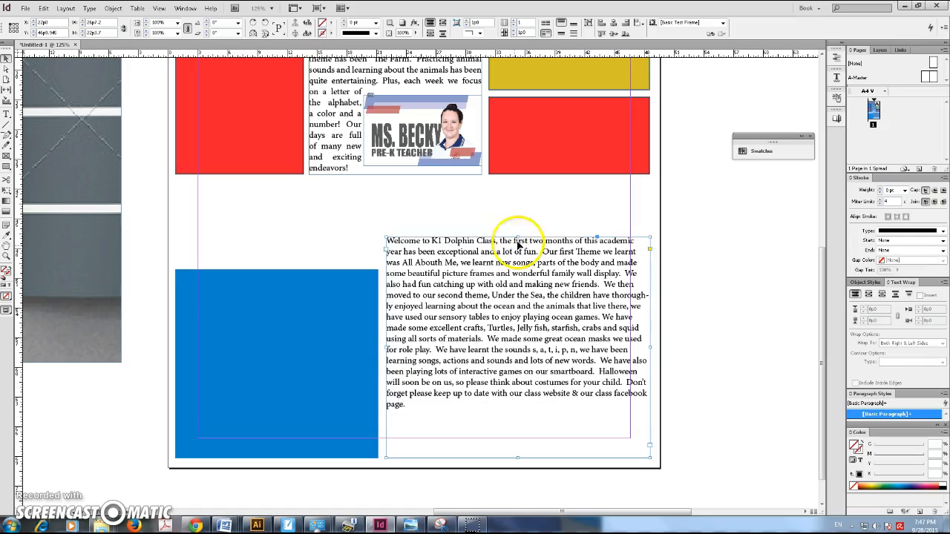
drag(386, 349, 437, 354)
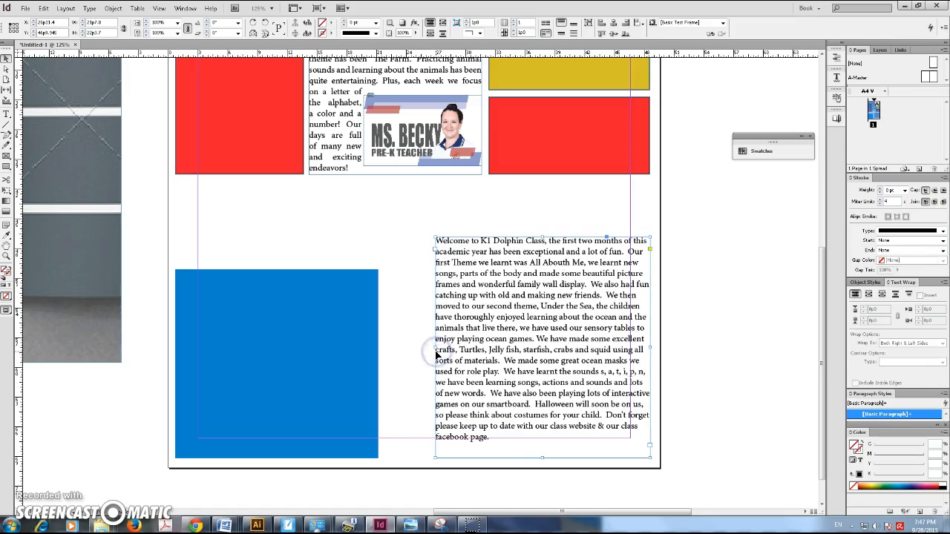
drag(543, 238, 535, 335)
drag(432, 398, 222, 439)
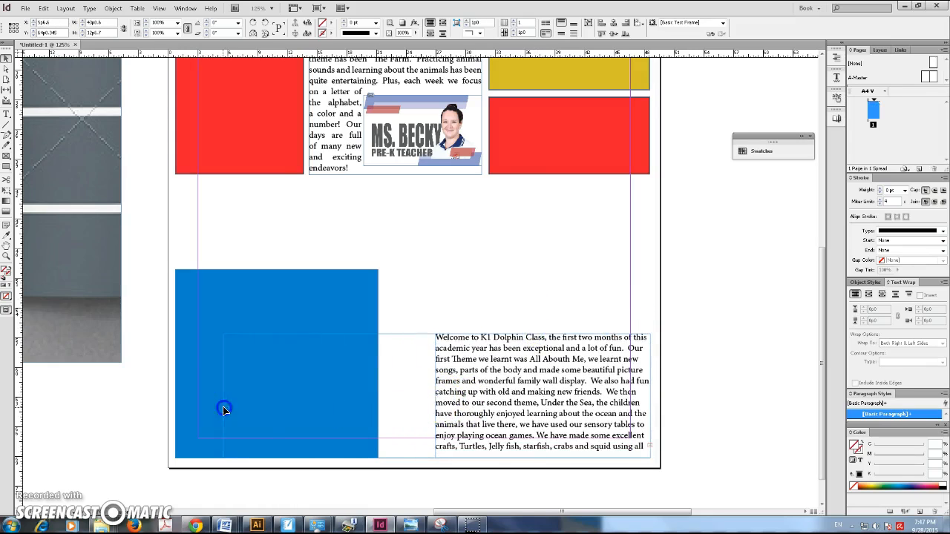
- Move the lower blue block beneath the red block and resize it wider and shorter, and extend the K1 article frame to the left-hand blocks' outer edge
drag(283, 295, 554, 207)
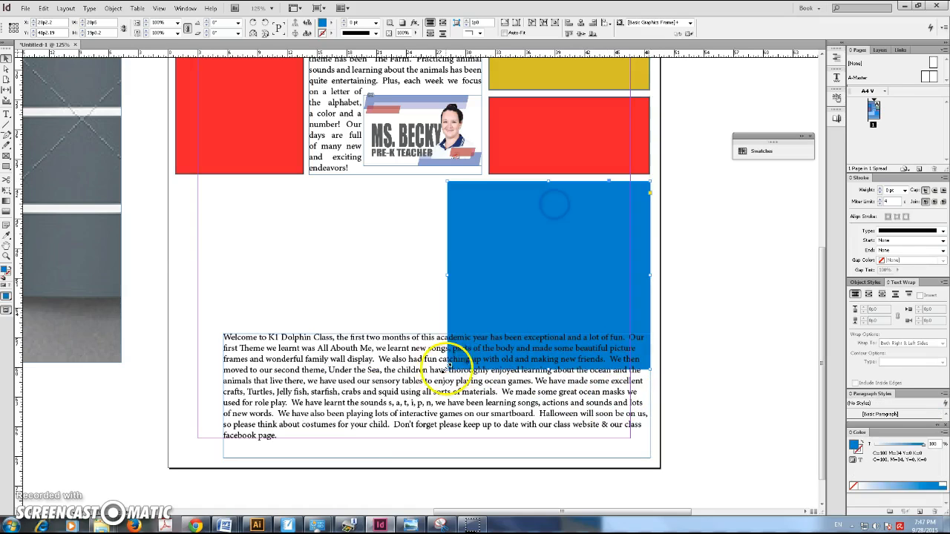
drag(447, 369, 367, 325)
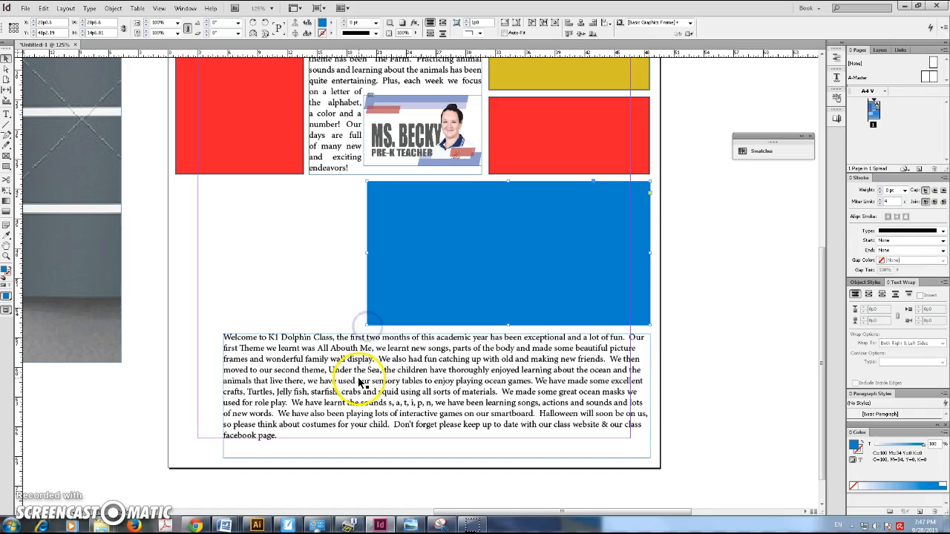
click(235, 426)
drag(221, 397, 175, 397)
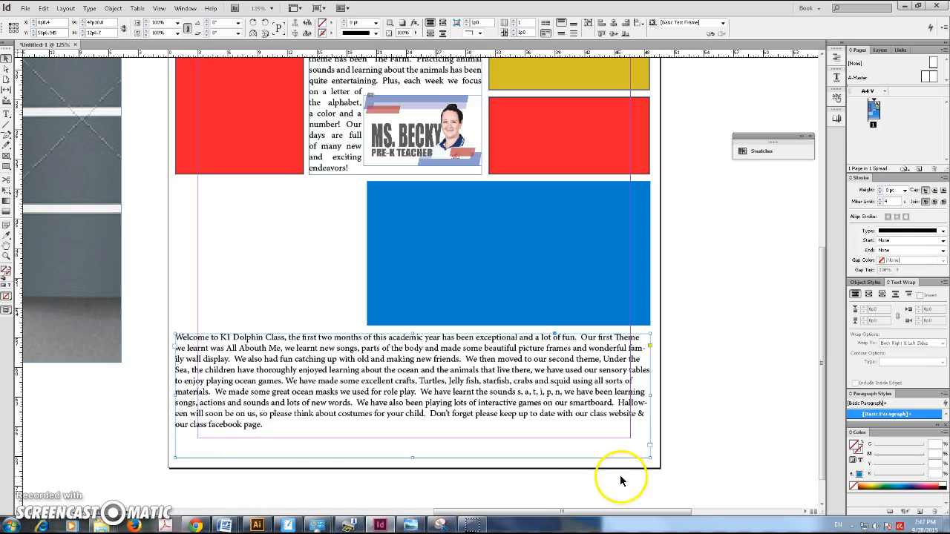
- Place the Kindergarten One teacher's tag image from the teacher tags folder beside the Pre-K teacher tag, drawn at a similar size
mouse_move(104, 529)
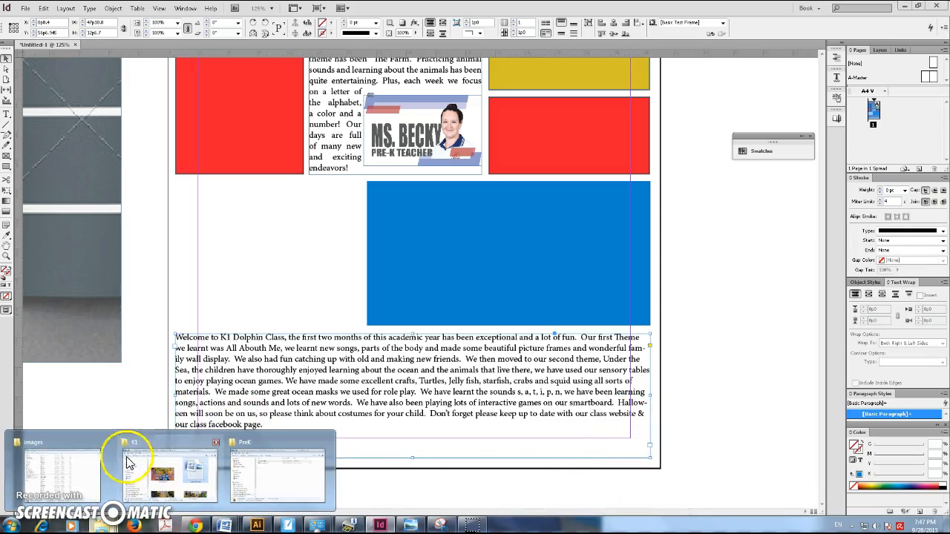
click(137, 464)
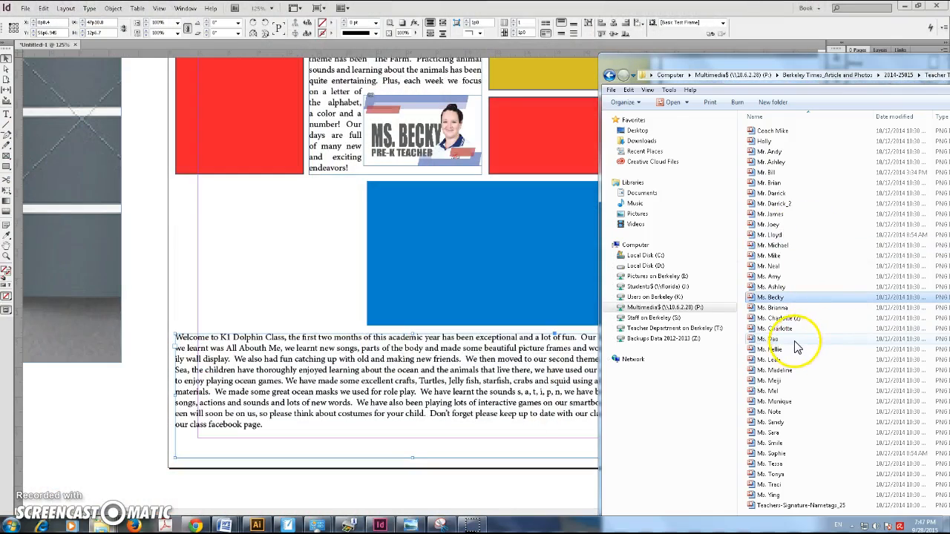
click(789, 276)
click(799, 432)
drag(800, 432, 555, 430)
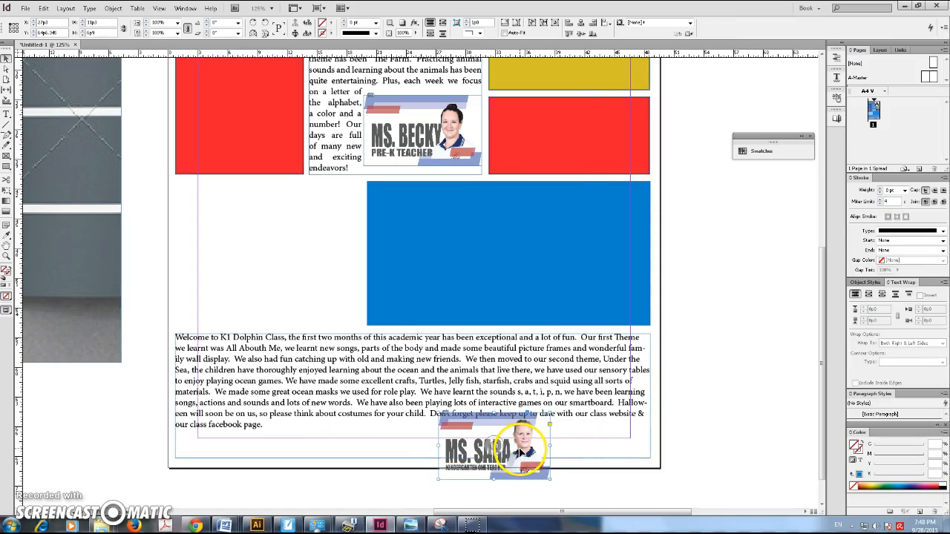
key(ctrl+z)
drag(483, 98, 564, 179)
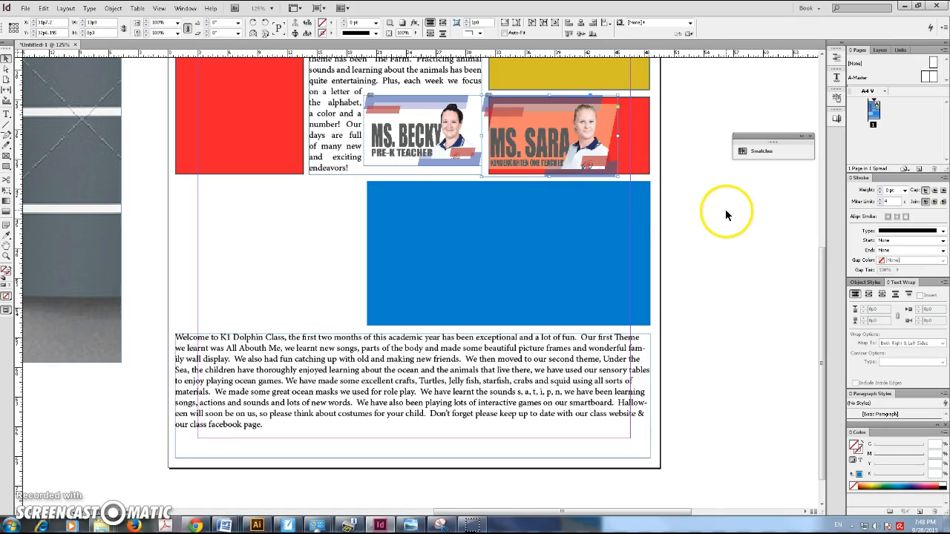
- Reduce the Kindergarten One teacher tag's frame to about 13p0 by 7p10 and fit the image to it
drag(618, 177, 613, 168)
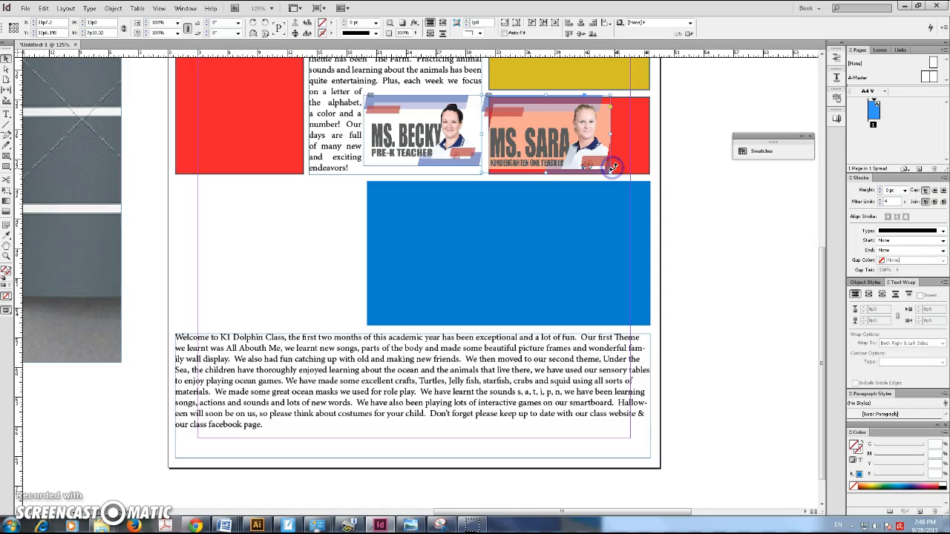
click(518, 23)
click(699, 206)
- Move the Kindergarten One teacher tag into the K1 article frame's lower-right corner and wrap the text around its bounding box
drag(596, 115, 636, 400)
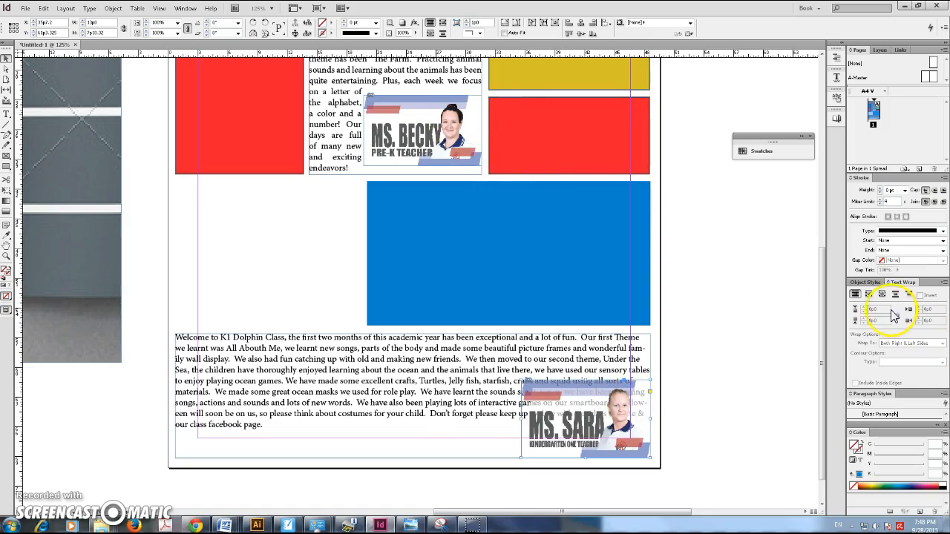
click(868, 296)
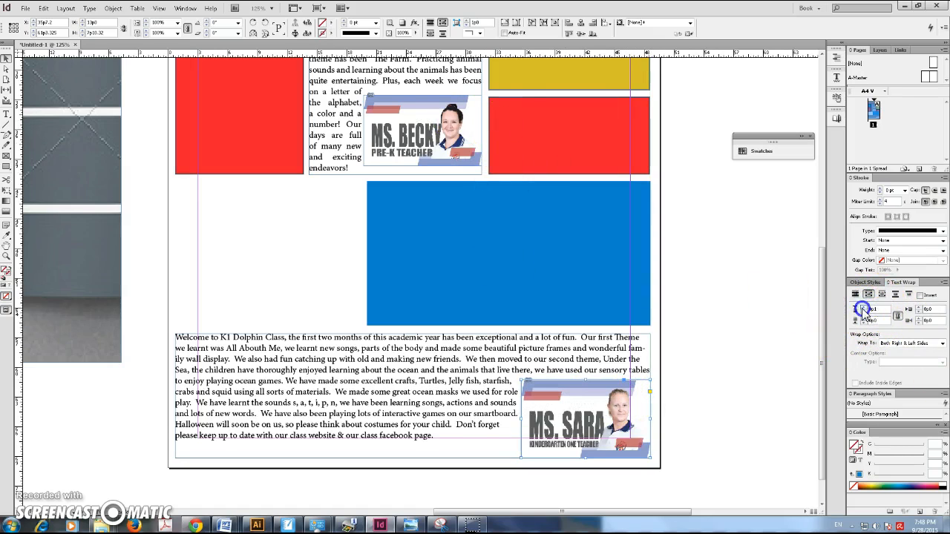
click(722, 373)
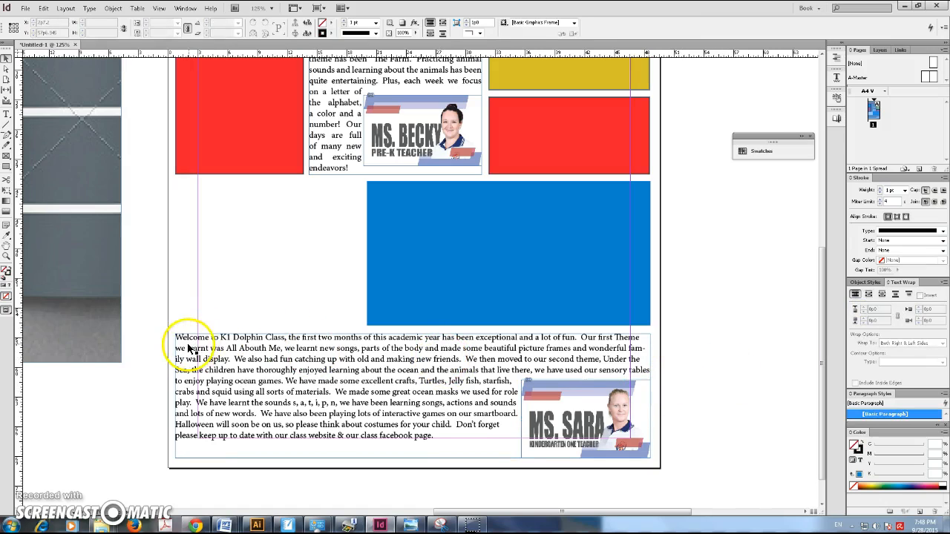
- Insert "K1-" at the very start of the K1 article, matching the label that opens the Pre-K article
scroll(230, 325, up, 5)
double_click(334, 154)
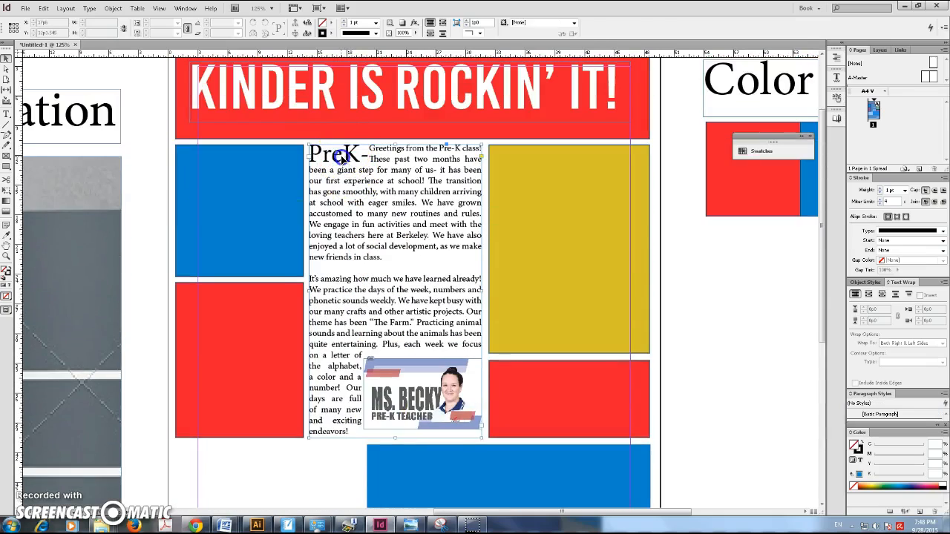
scroll(340, 154, down, 5)
click(191, 343)
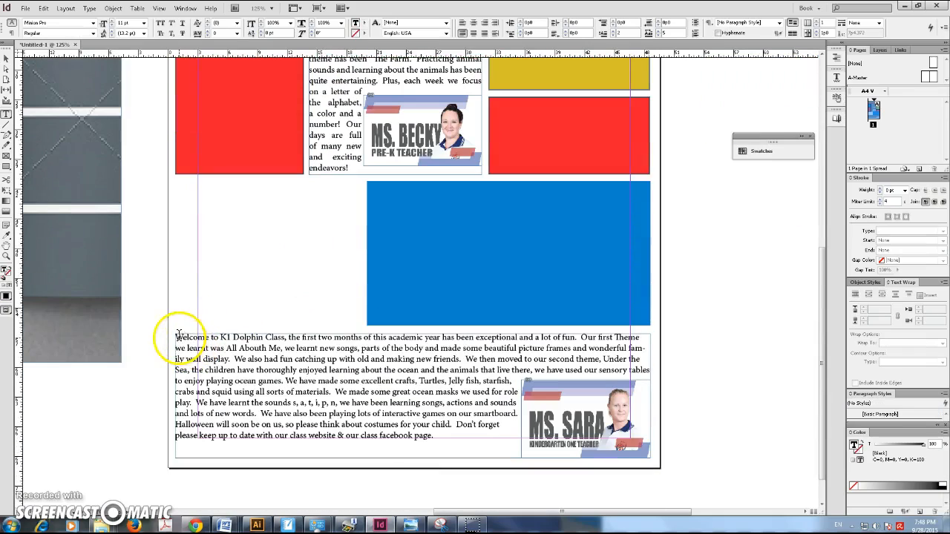
click(179, 337)
text(K1-)
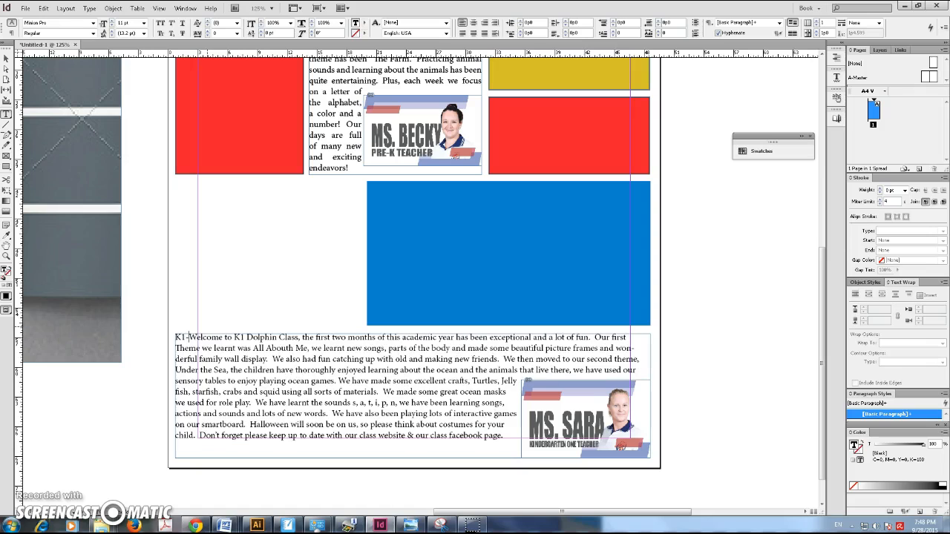
- Format the K1 article's opening label as a drop cap two lines deep and three characters long
click(612, 35)
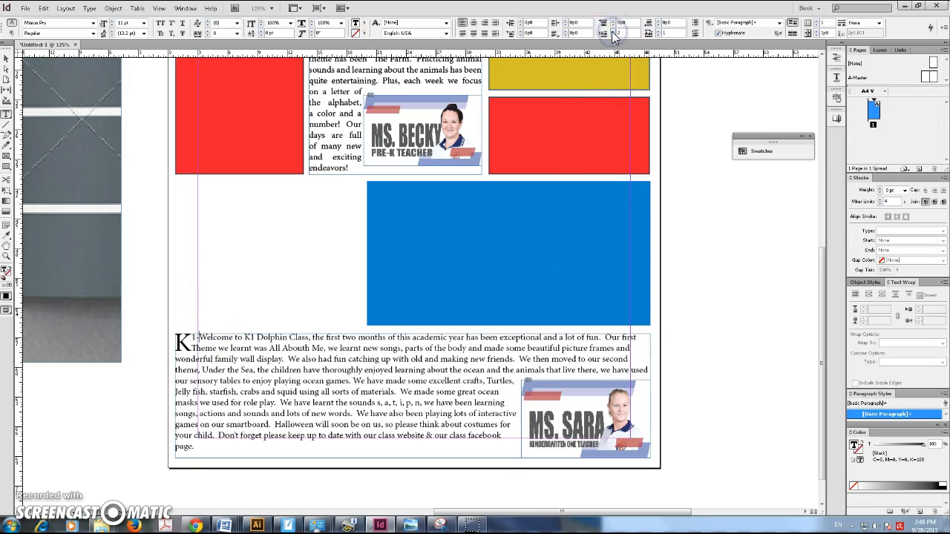
click(655, 34)
click(657, 33)
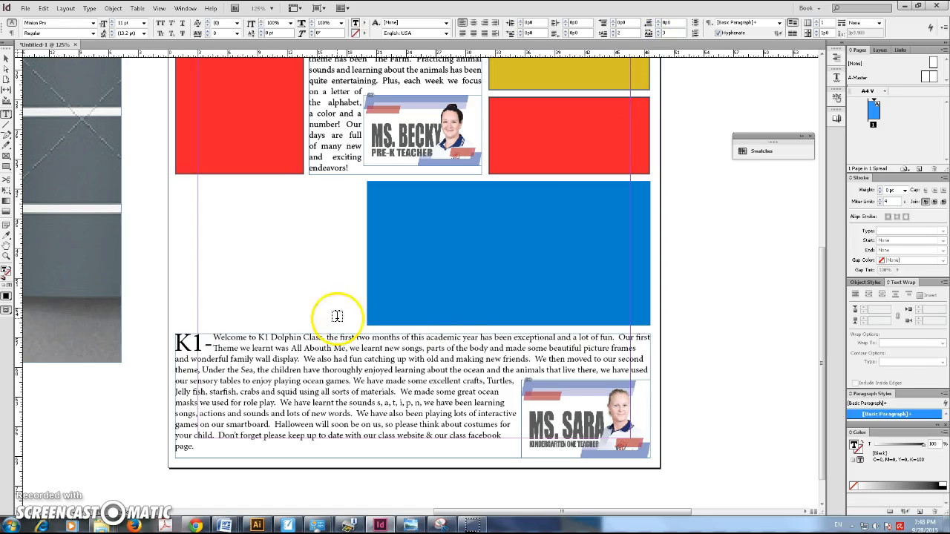
click(6, 58)
click(260, 256)
- Draw a rectangle about 18p10 by 14p6 in the empty space beside the wide blue block, above the K1 article
scroll(260, 256, up, 2)
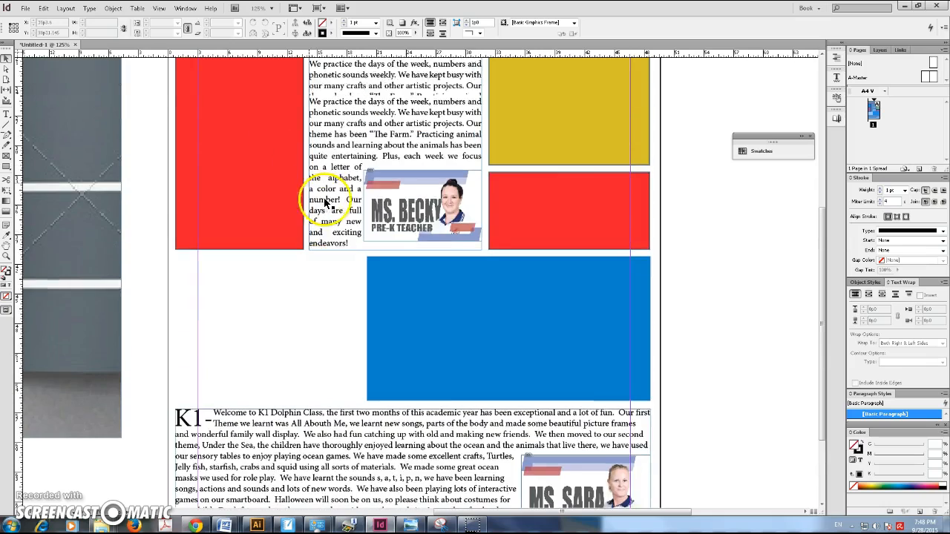
scroll(330, 393, up, 1)
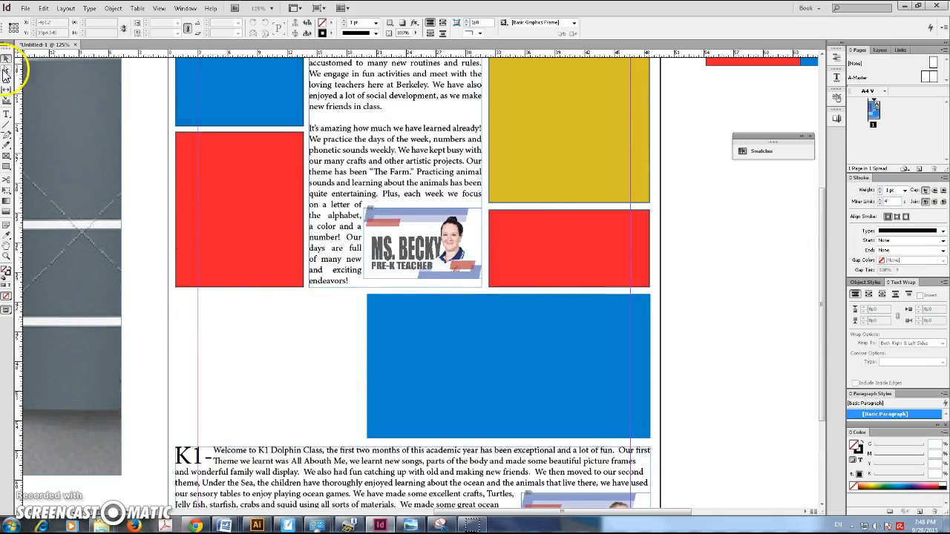
click(9, 165)
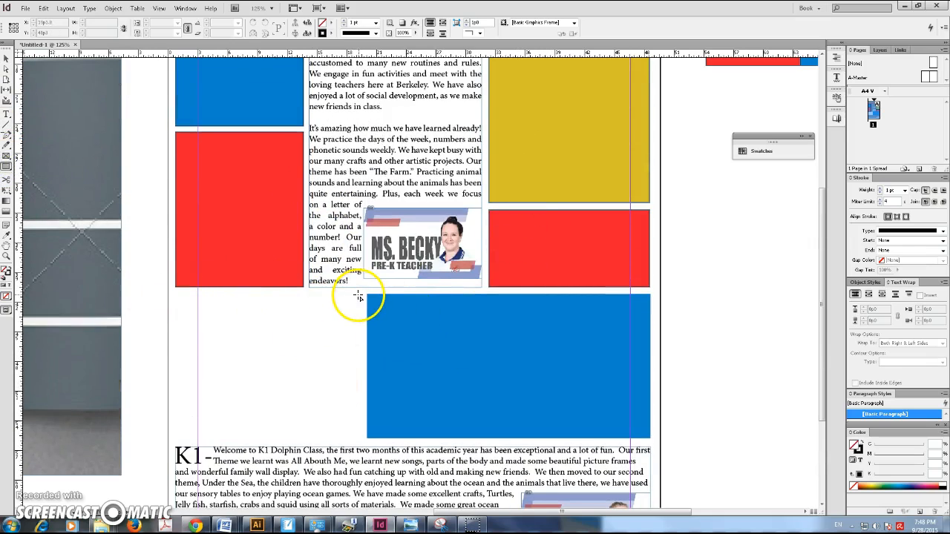
drag(362, 295, 175, 439)
- Fill the new rectangle with the gold sampled from the color palette reference using the Eyedropper
scroll(668, 104, up, 2)
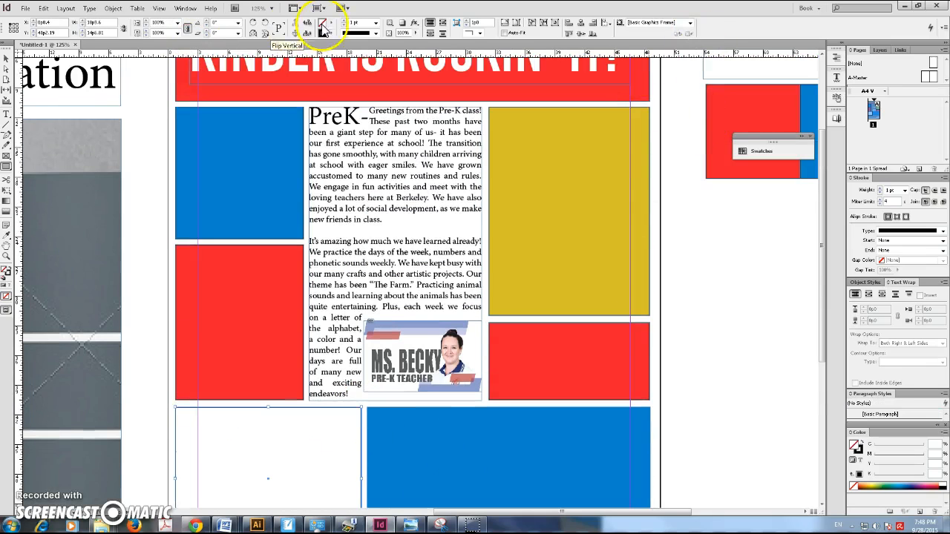
click(344, 29)
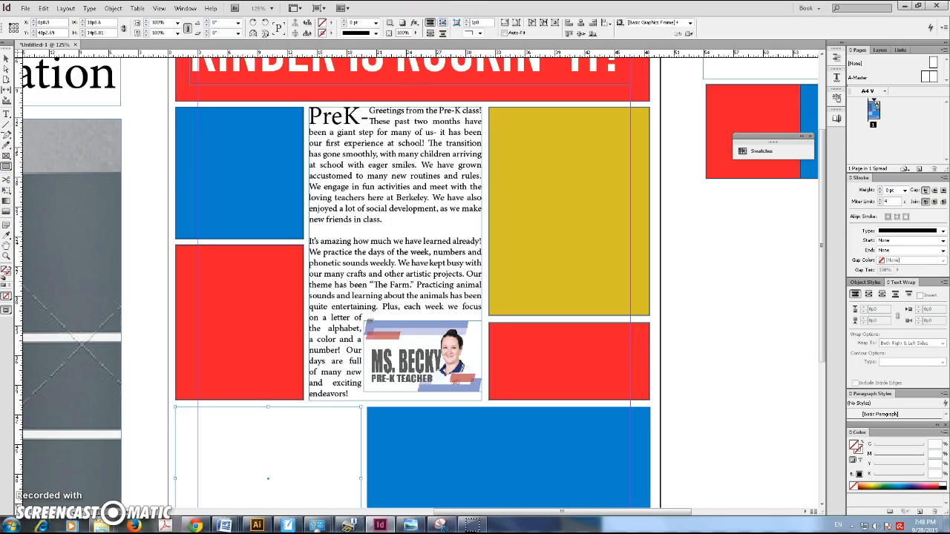
click(332, 23)
scroll(362, 115, down, 1)
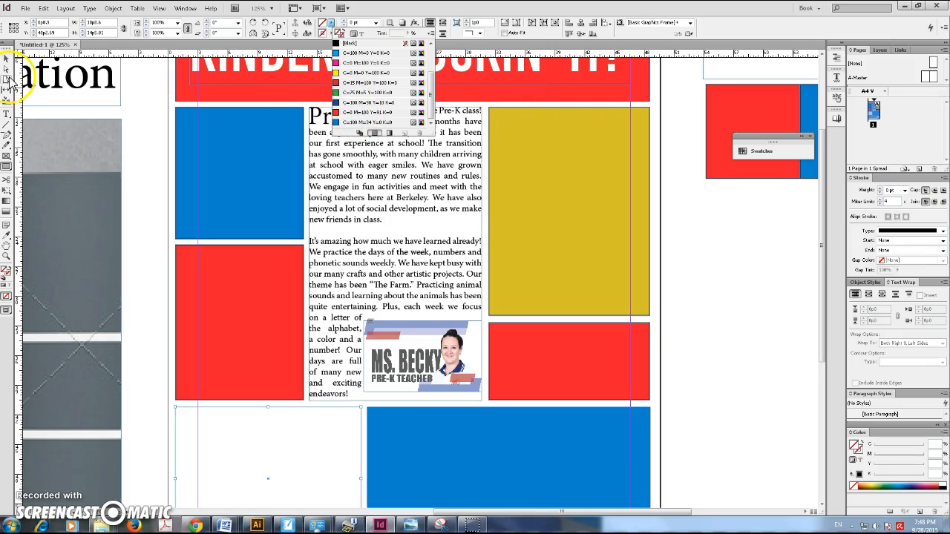
click(6, 235)
drag(790, 246, 619, 244)
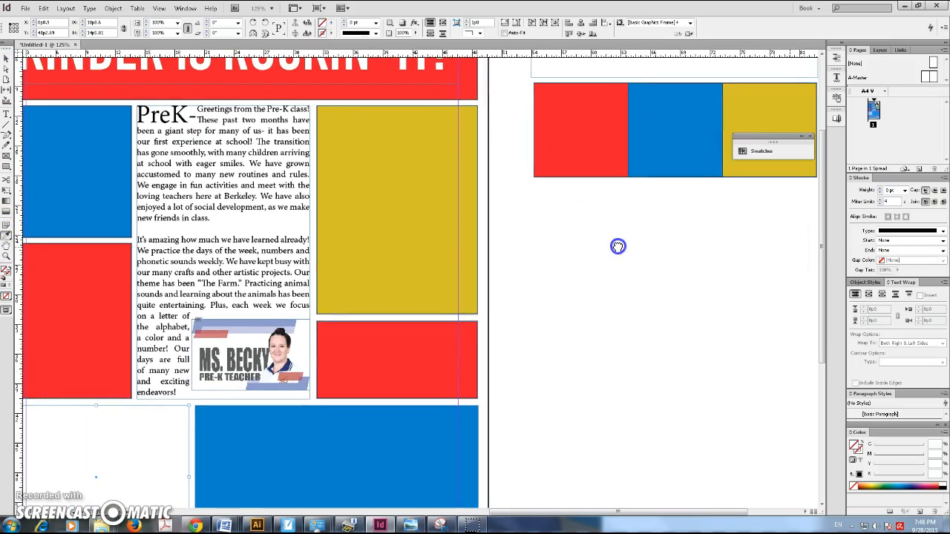
click(735, 102)
- Set the stroke weight to 0 pt on the blue, gold and red content blocks surrounding the Pre-K article and above the K1 article
drag(317, 330, 445, 153)
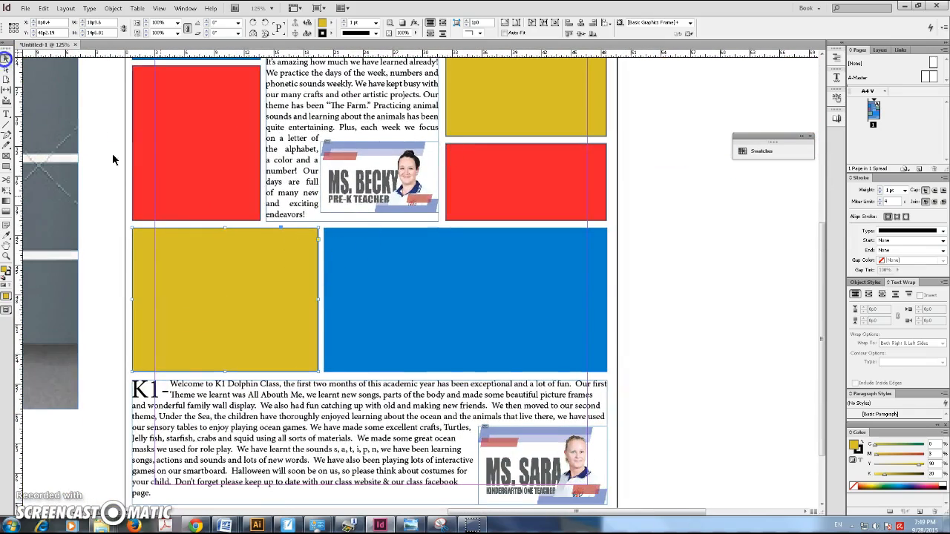
click(414, 244)
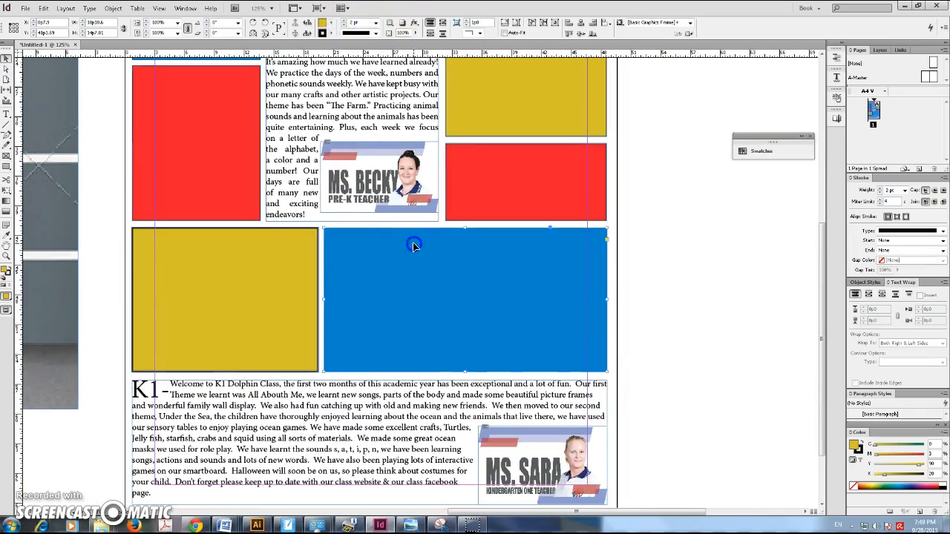
click(273, 273)
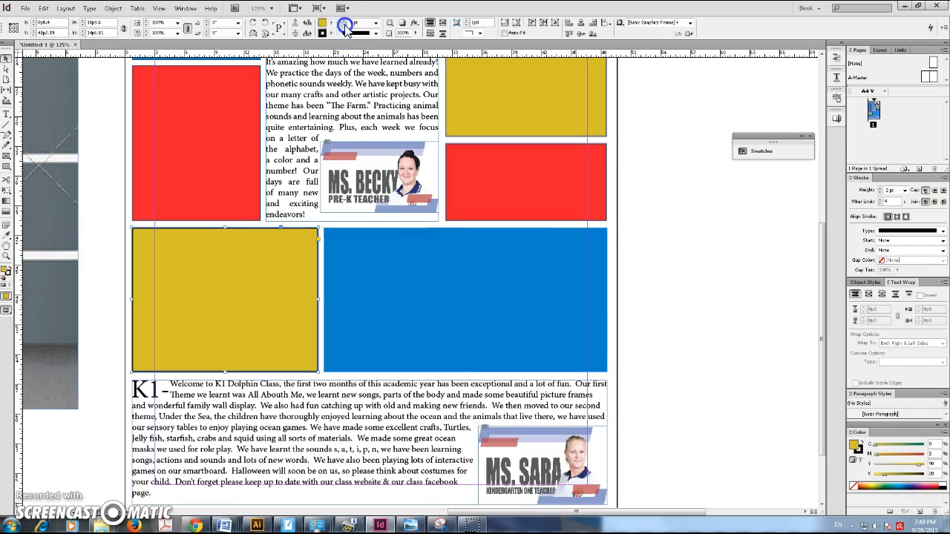
click(374, 280)
click(514, 163)
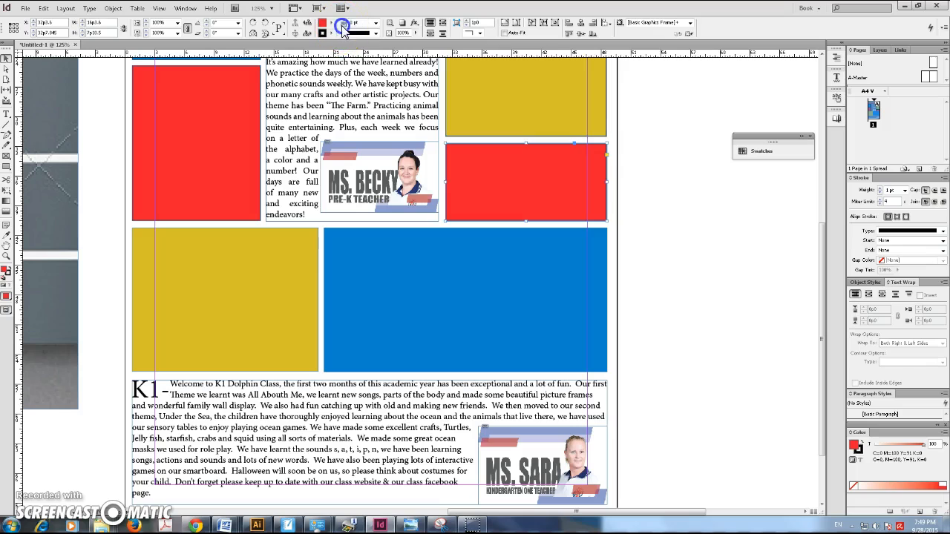
click(526, 96)
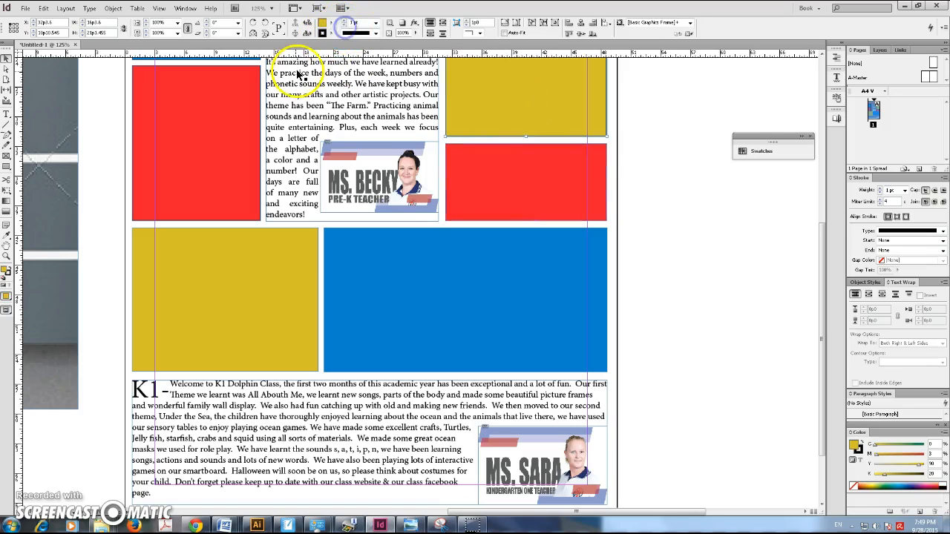
click(236, 111)
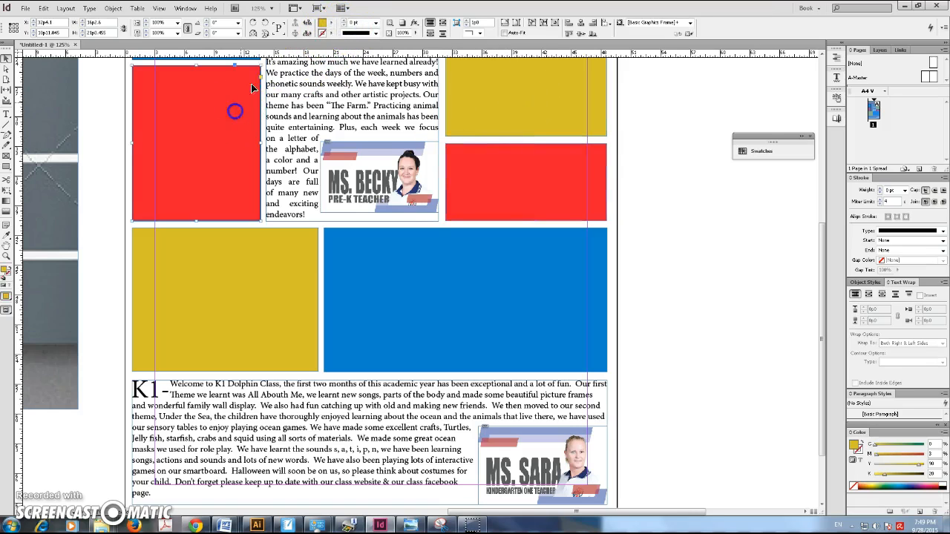
scroll(327, 115, up, 3)
click(223, 138)
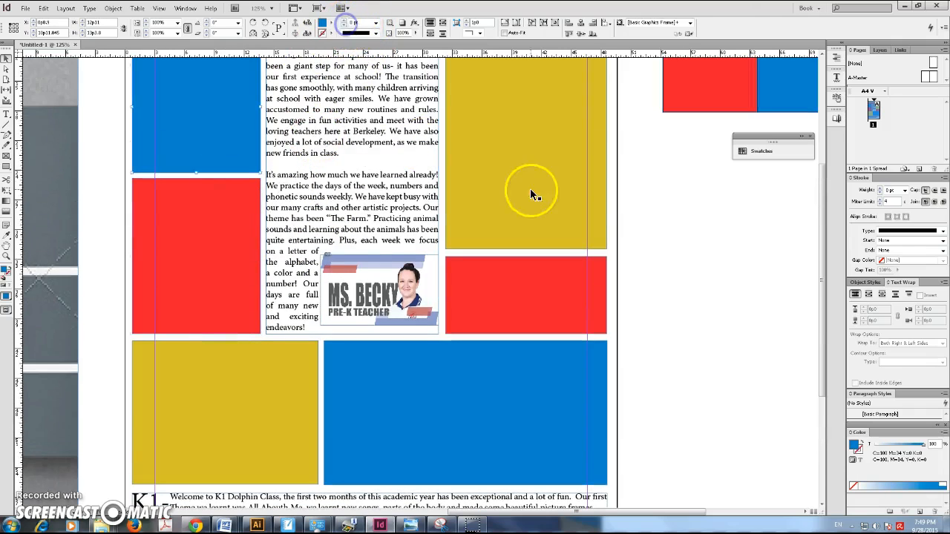
- Examine the overall page layout, check the Pre-K article's source document in Word, and return to the InDesign layout
scroll(530, 194, down, 4)
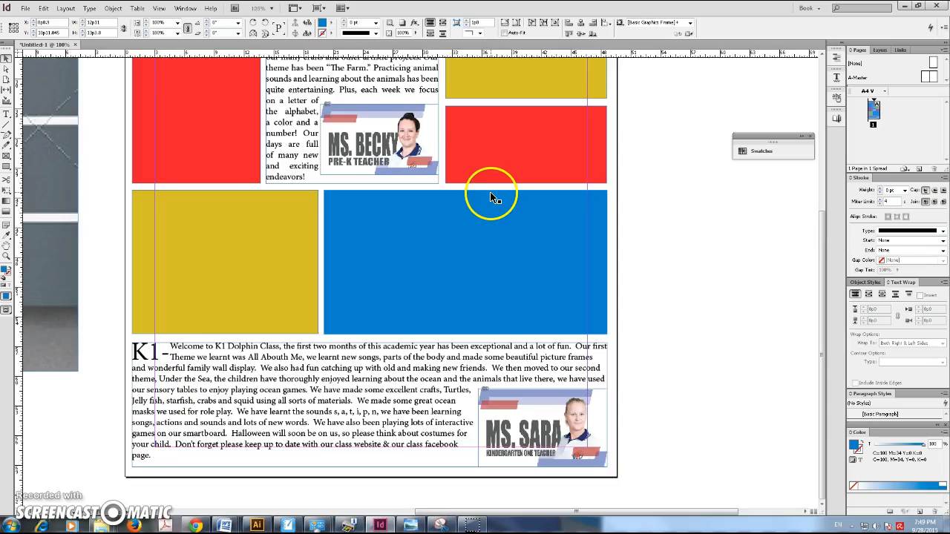
key(ctrl+minus)
key(ctrl+minus)
scroll(479, 357, down, 2)
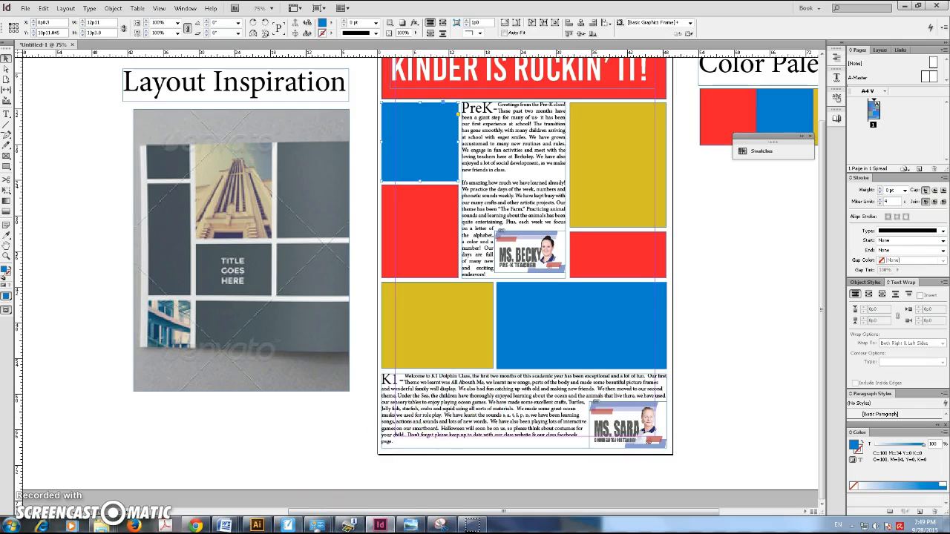
mouse_move(226, 525)
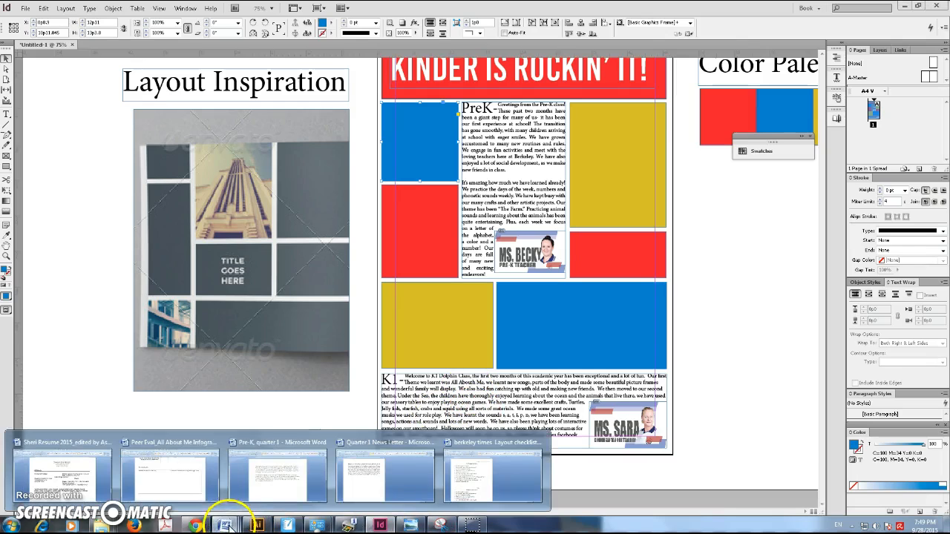
click(276, 478)
click(450, 213)
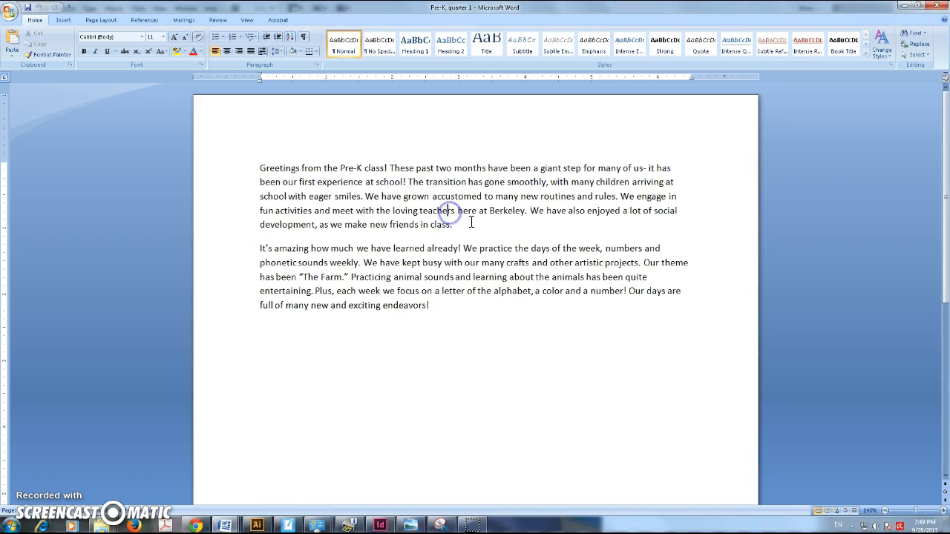
click(455, 225)
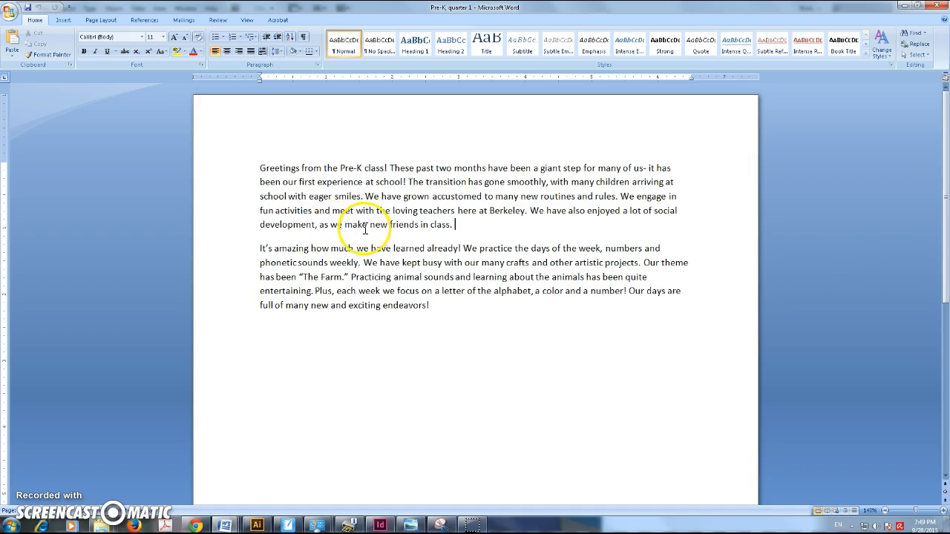
click(380, 525)
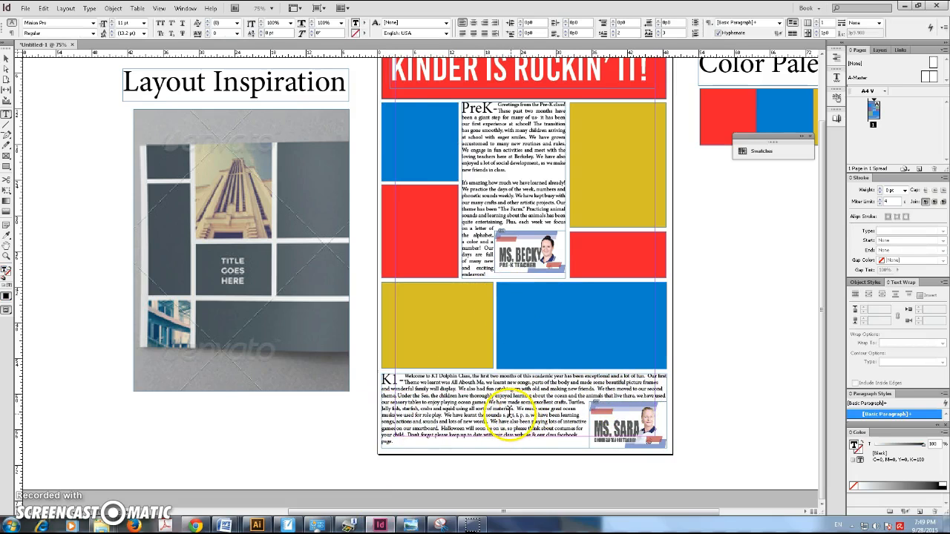
- Examine the K1 article in the layout, check its Quarter 1 News Letter source in Word, and return to InDesign
key(ctrl+equal)
key(ctrl+equal)
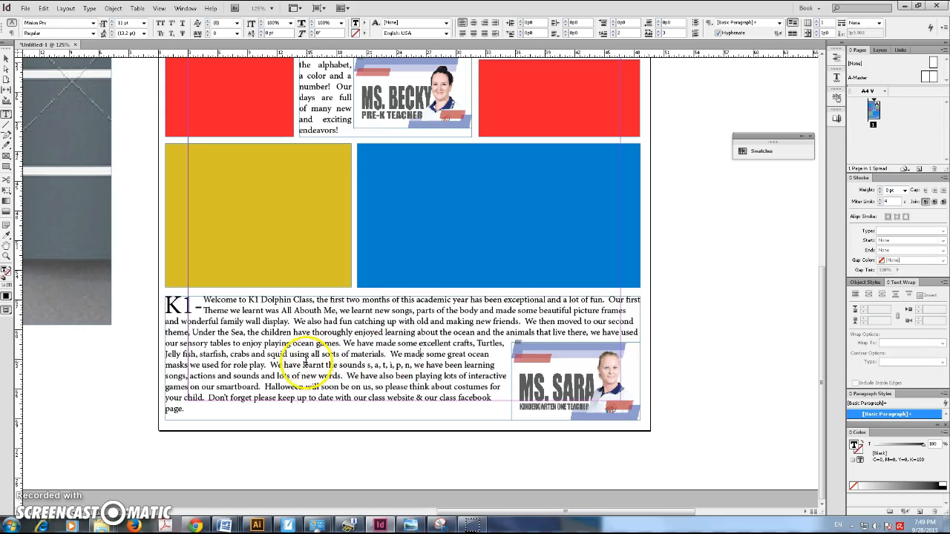
click(224, 525)
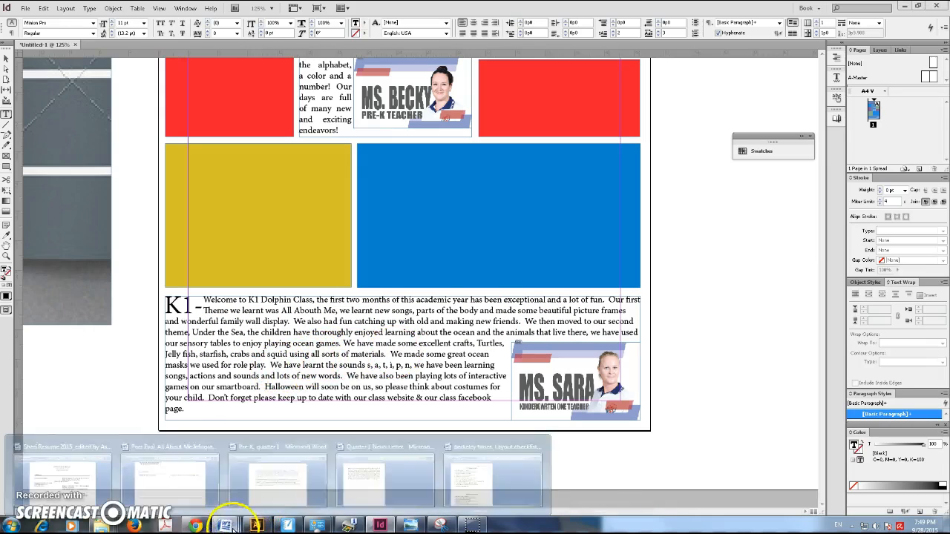
click(274, 466)
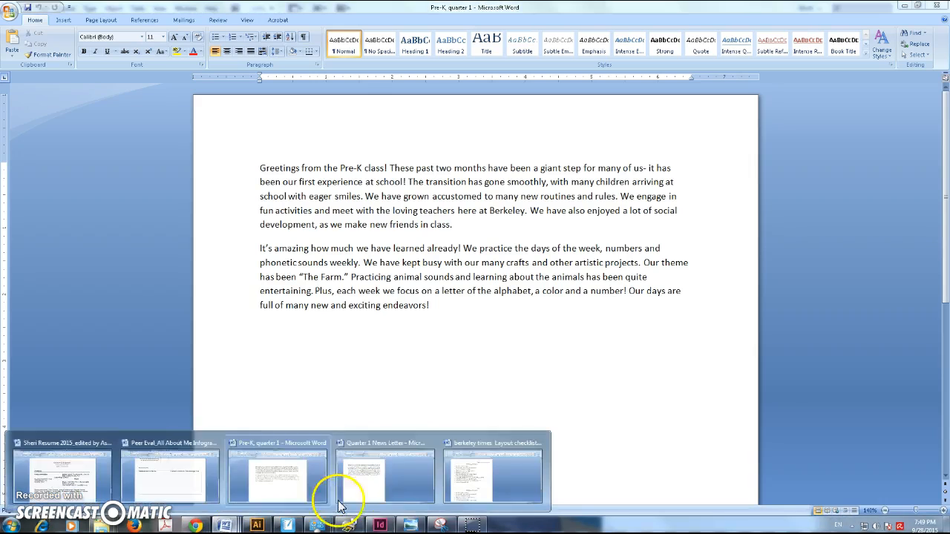
click(356, 452)
click(265, 226)
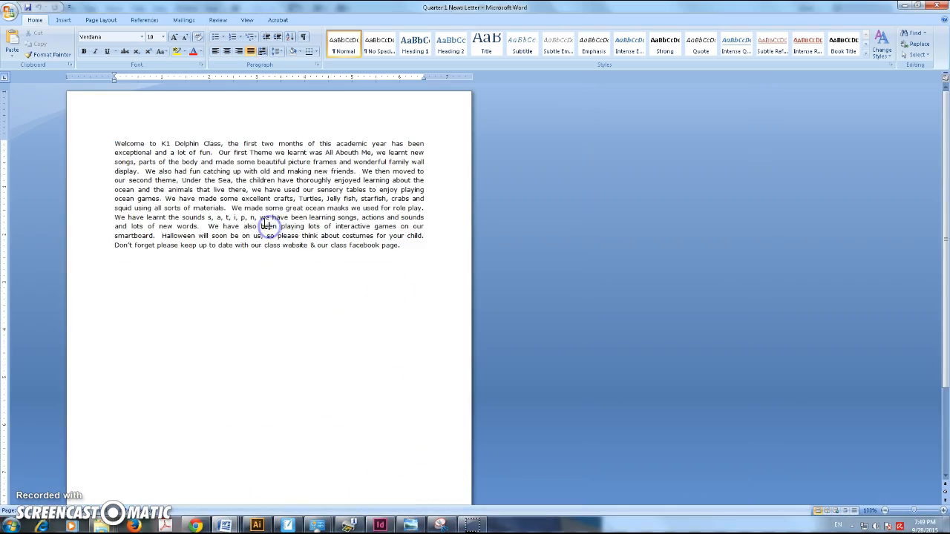
click(380, 526)
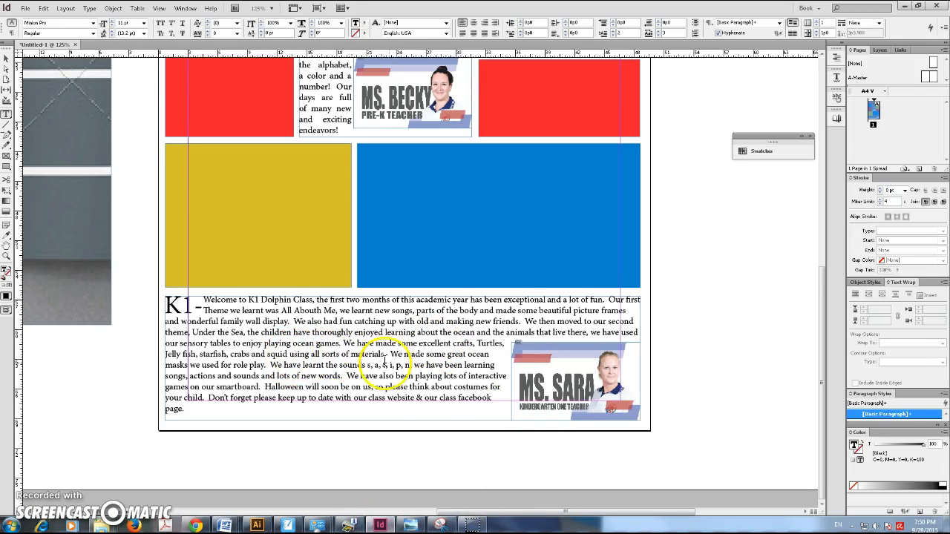
- Place the SAM_9877 class photo from the K1 folder over the blue block above the K1 article
scroll(401, 364, up, 8)
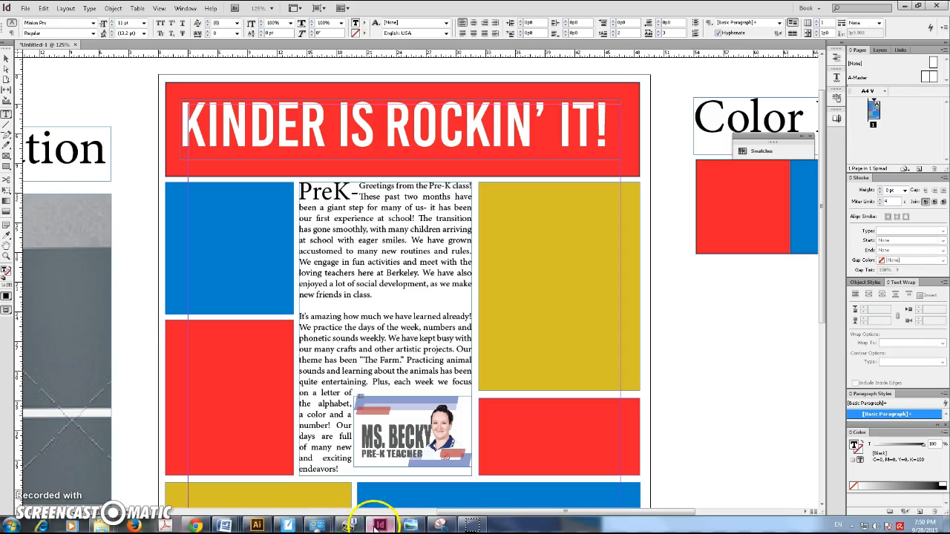
mouse_move(134, 525)
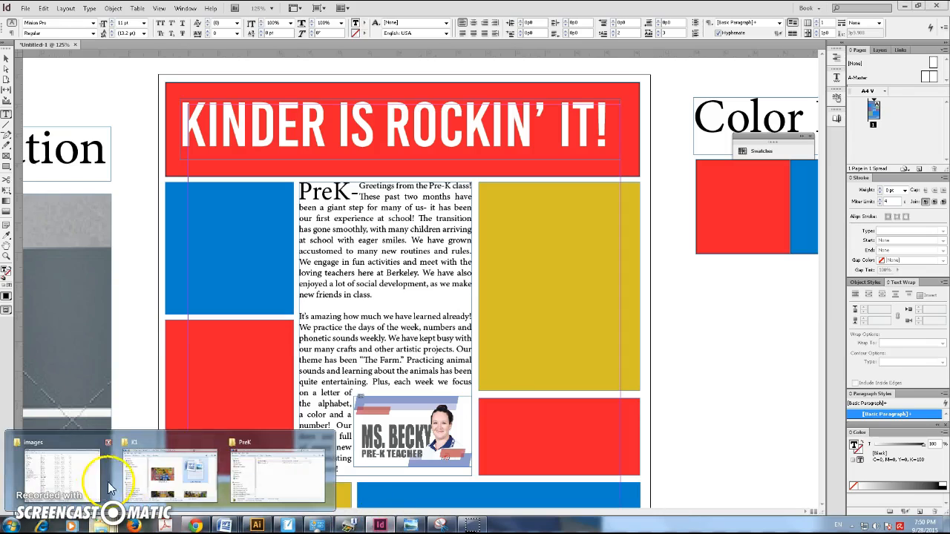
click(205, 475)
scroll(580, 300, down, 1)
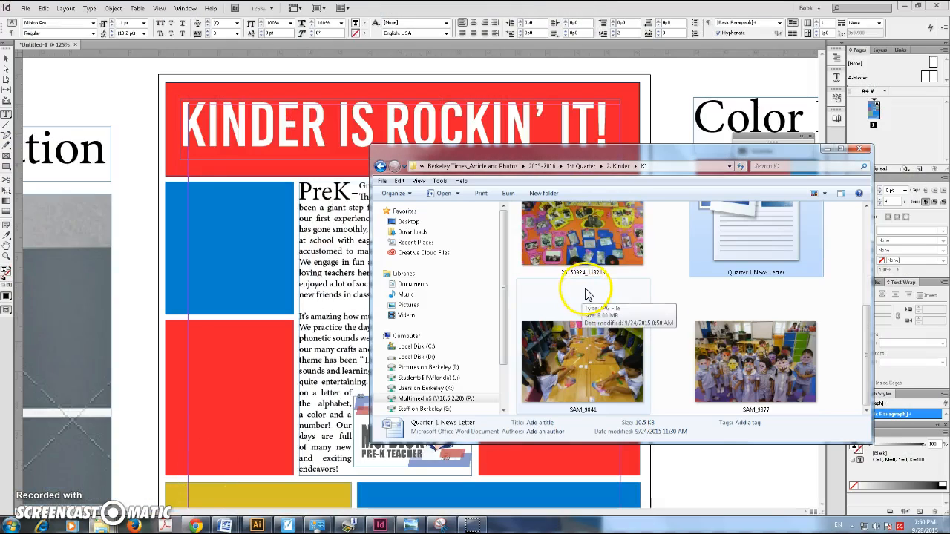
drag(628, 152, 643, 65)
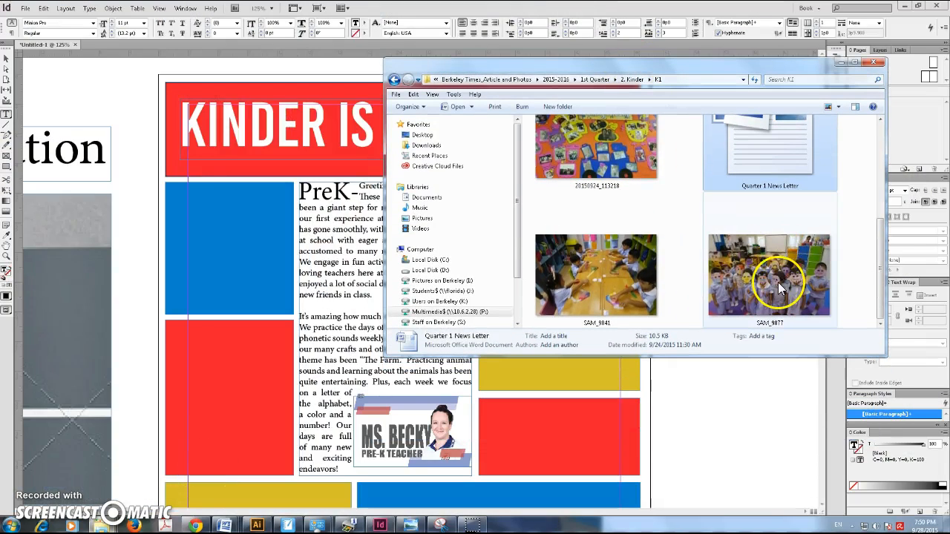
click(772, 269)
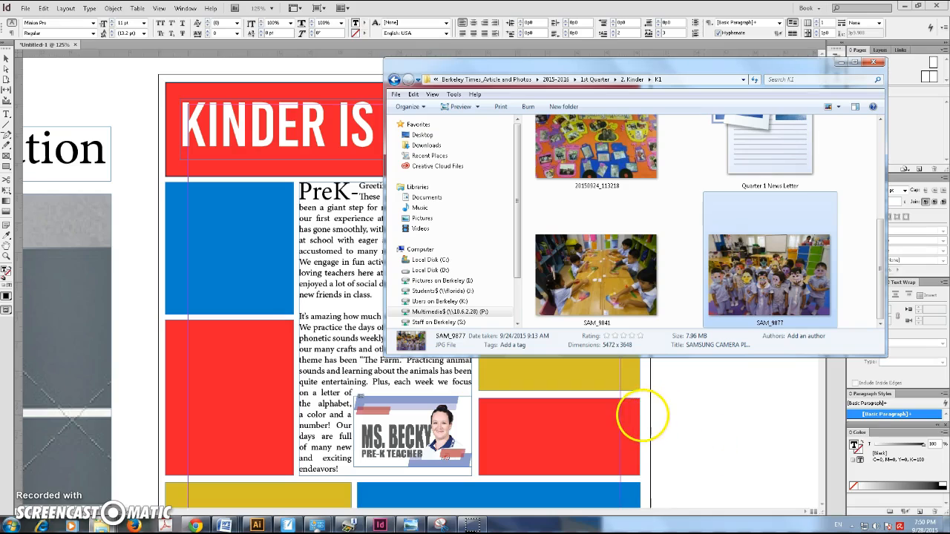
drag(668, 424, 682, 217)
drag(368, 268, 631, 383)
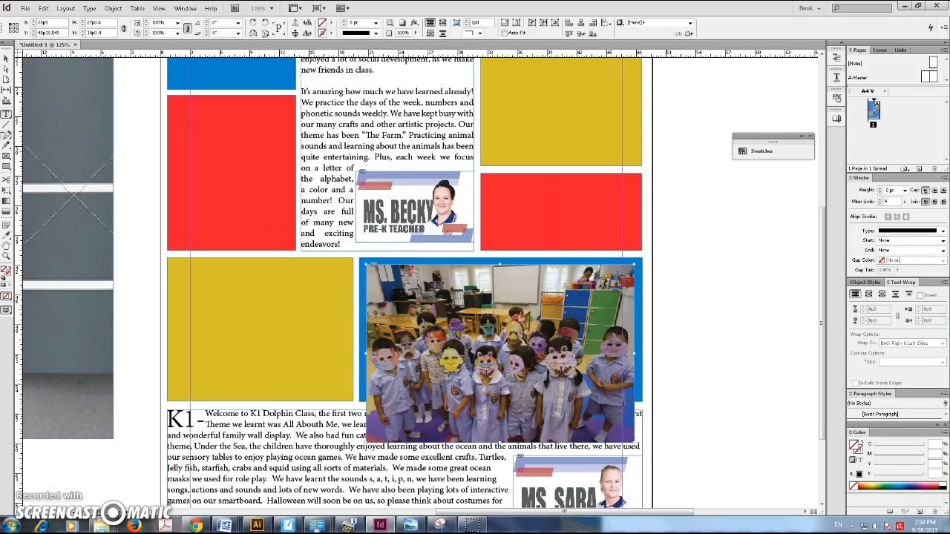
- Crop the lower edge of the class photo's frame so the blue block shows as an even border around it
click(6, 59)
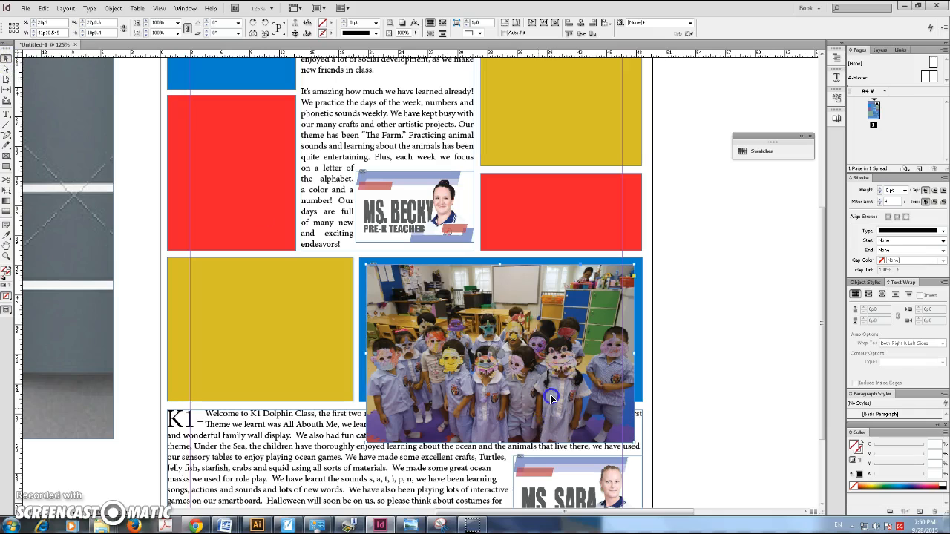
drag(503, 442, 494, 394)
click(688, 394)
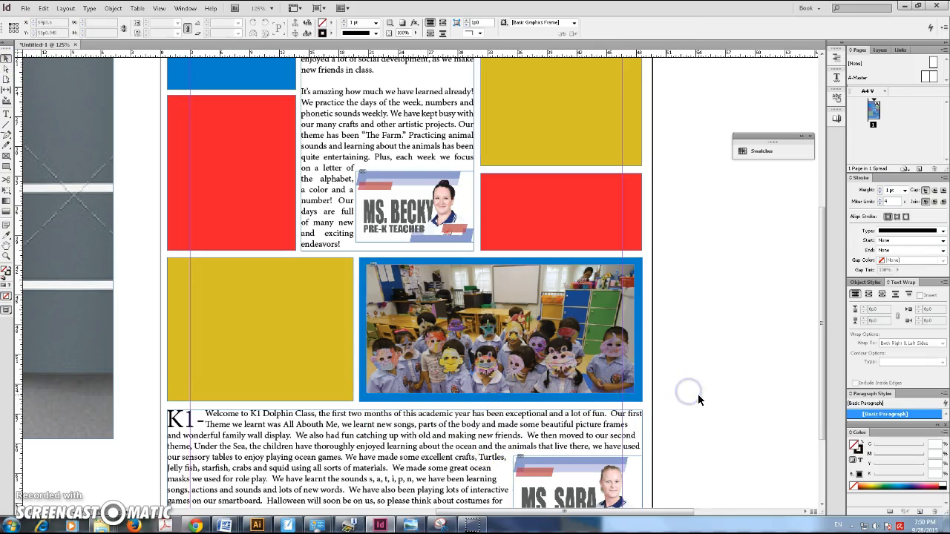
- Draw a picture frame just inside the gold block and place the K1 folder's photo of children around the green table in it
click(7, 158)
drag(173, 265, 347, 394)
click(110, 529)
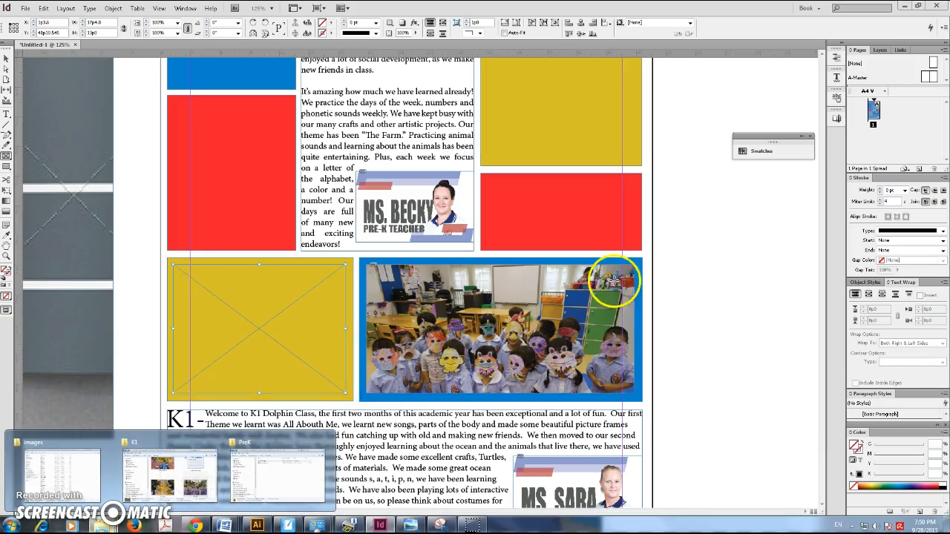
click(134, 490)
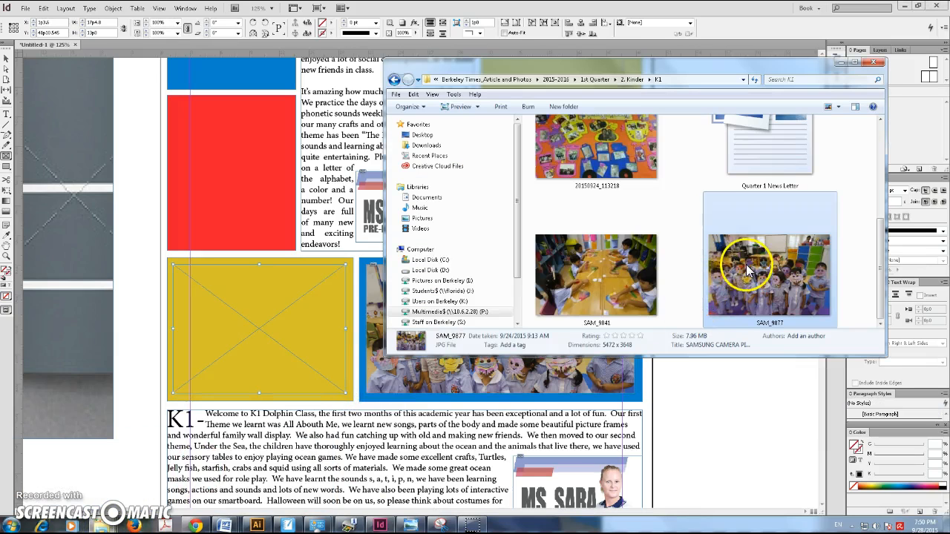
click(610, 275)
scroll(612, 278, up, 2)
drag(753, 159, 279, 345)
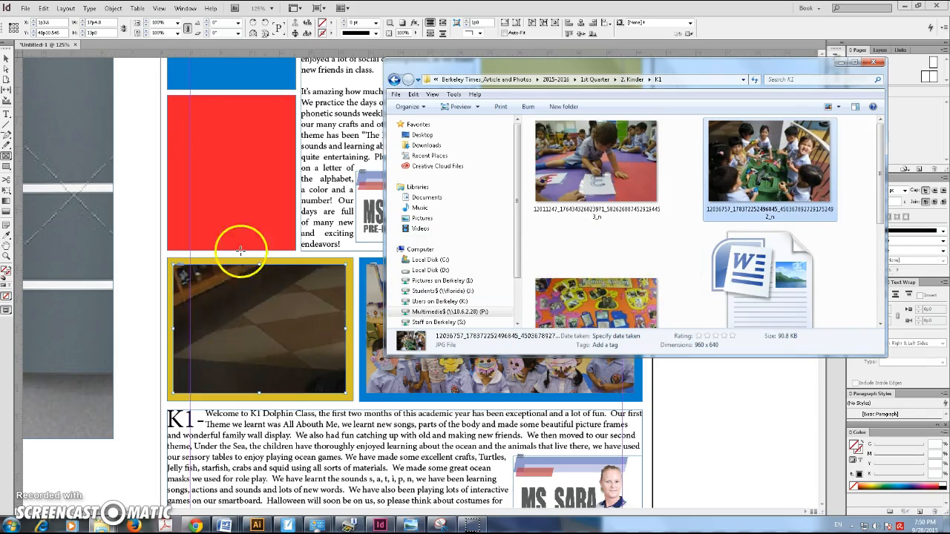
- Fit the green table photo to its frame, then enlarge and reposition it to fill the whole frame
click(6, 60)
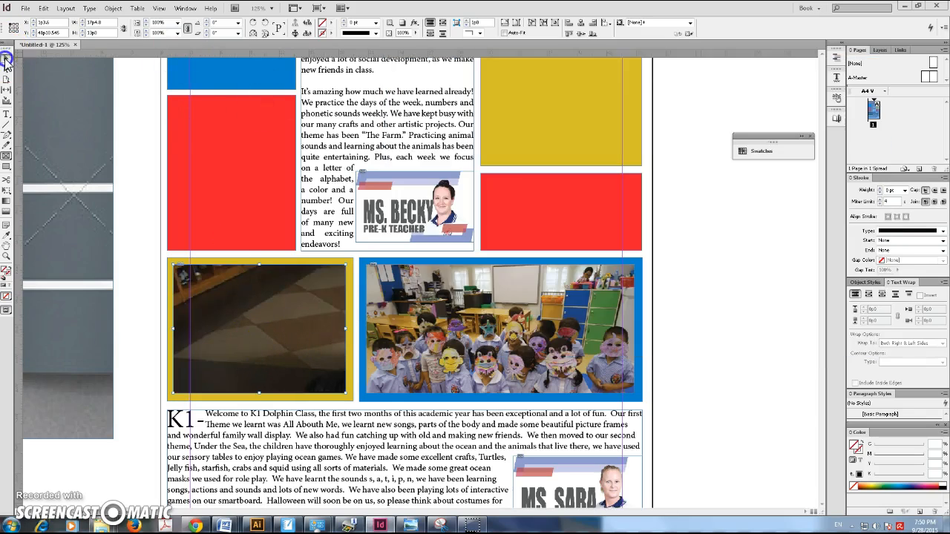
click(519, 26)
click(256, 331)
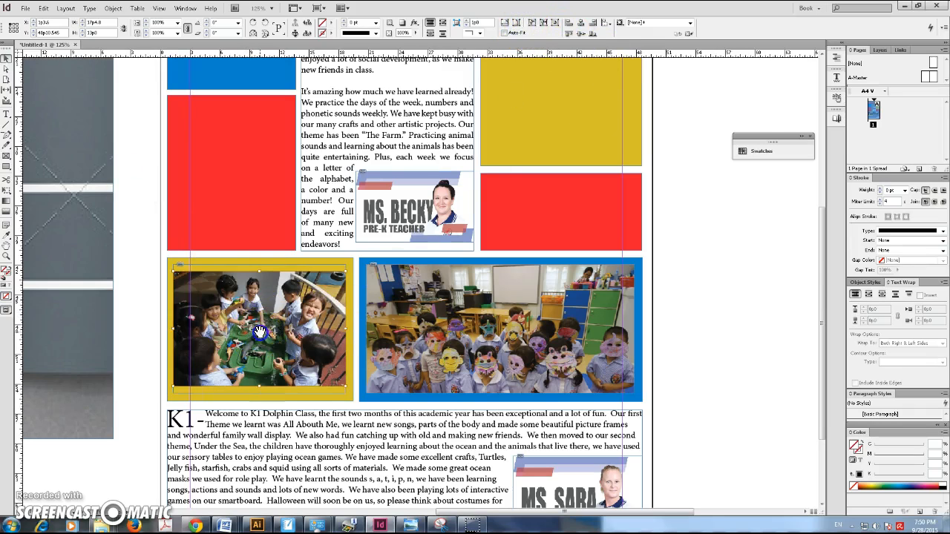
drag(347, 386, 361, 404)
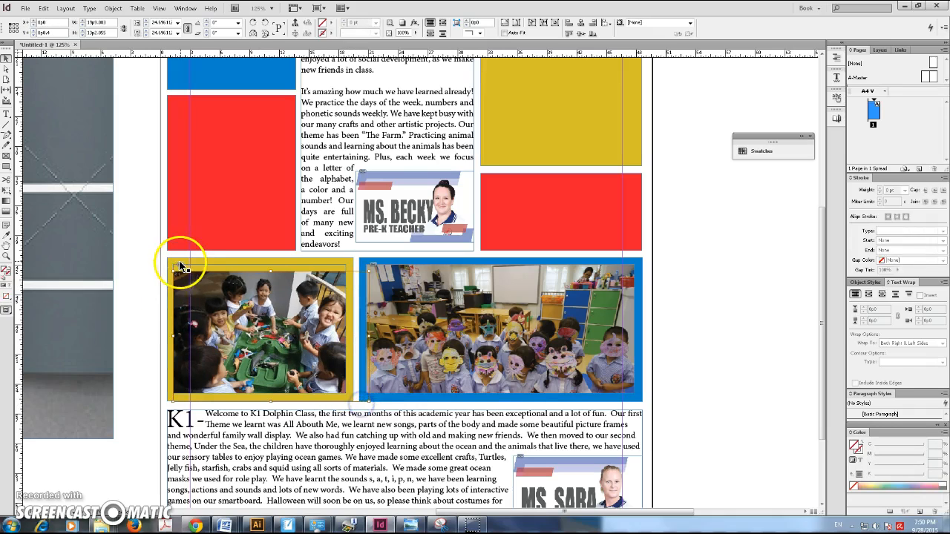
drag(175, 270, 159, 253)
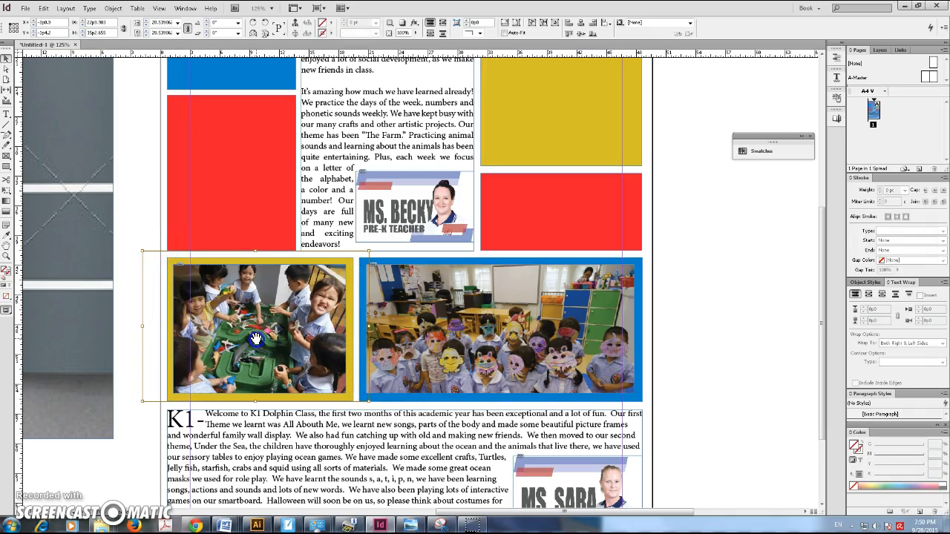
click(676, 305)
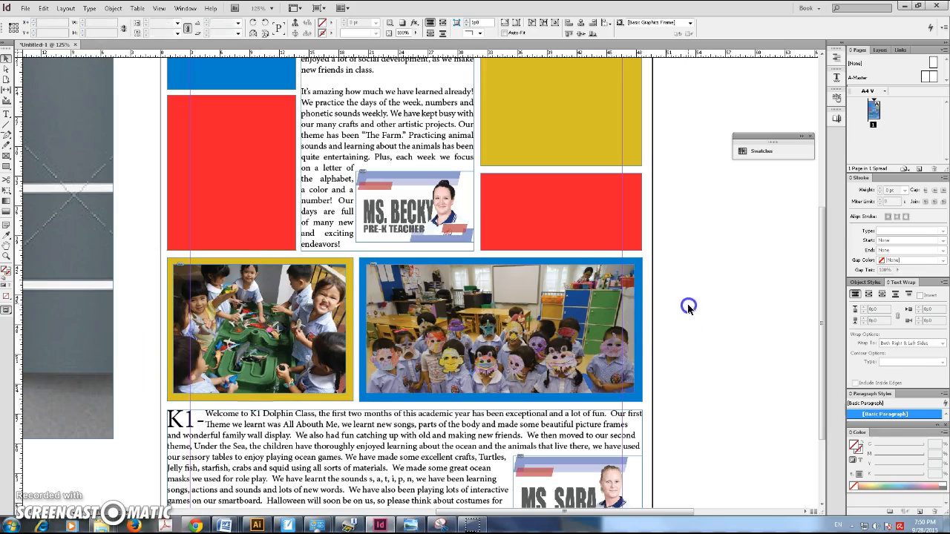
- Review the whole page layout, check the layout specifications on the Weebly page, and return to InDesign
key(ctrl+minus)
key(ctrl+minus)
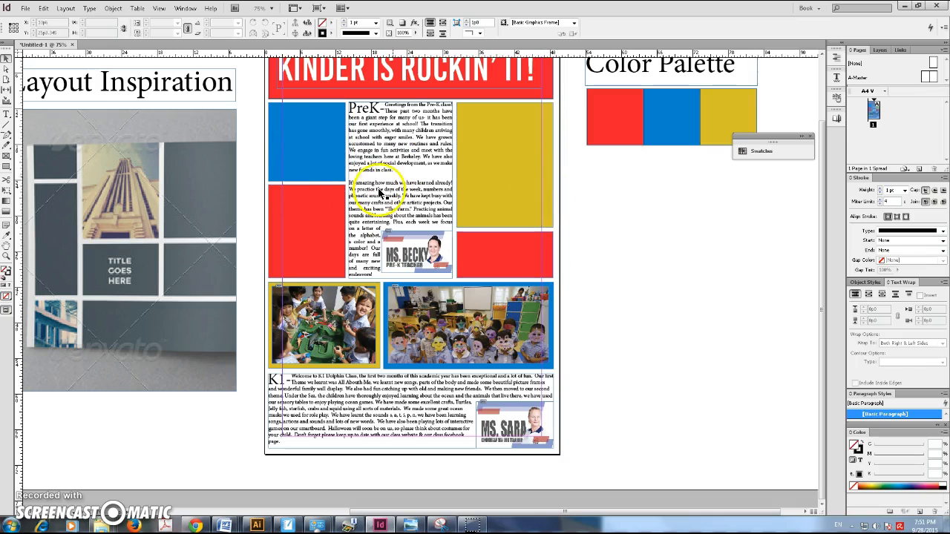
scroll(450, 194, up, 2)
scroll(450, 196, down, 2)
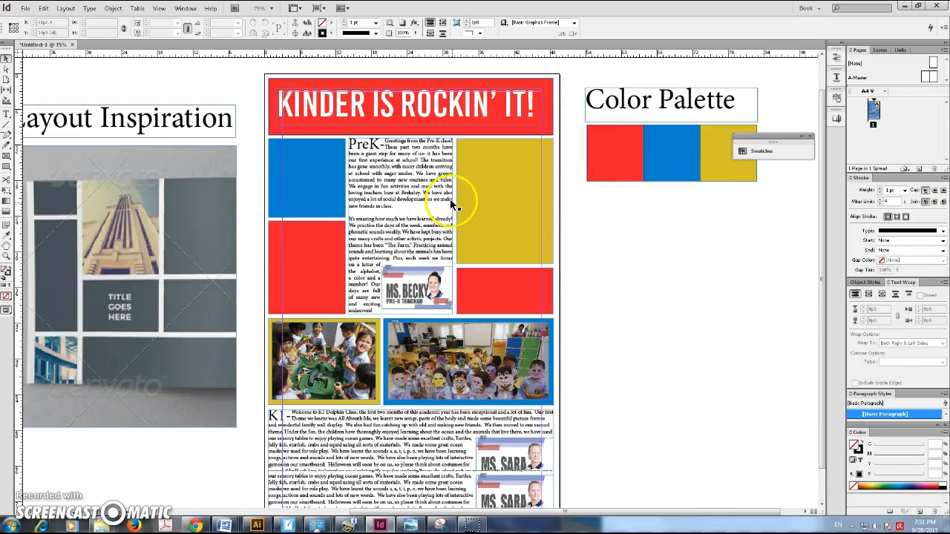
click(196, 525)
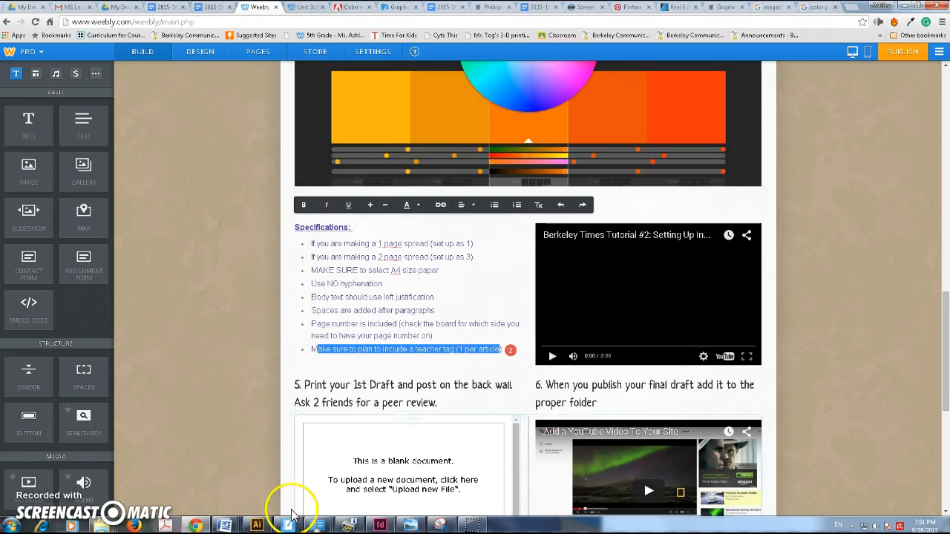
click(380, 525)
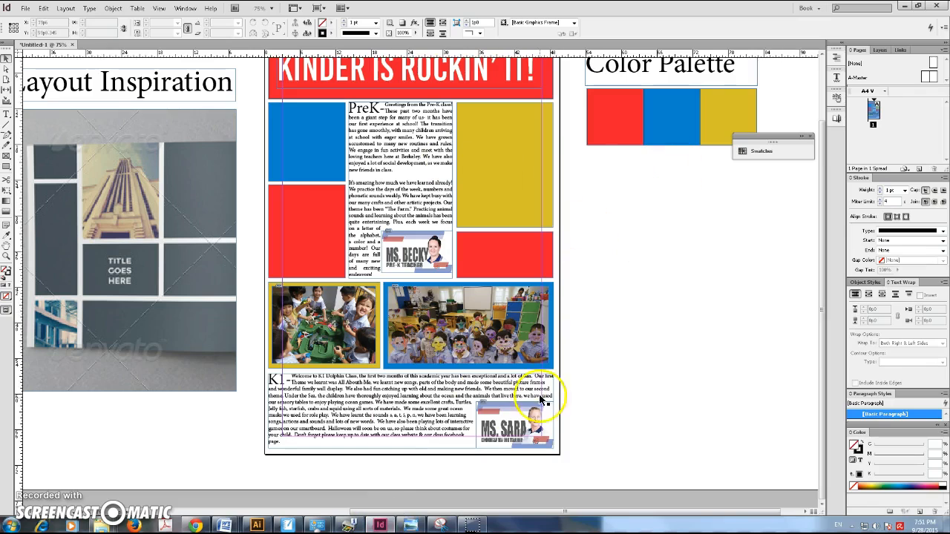
- Add a small text frame with page number 6 in the page's lower-left corner, checking the number in the Berkeley Times Planner
click(7, 116)
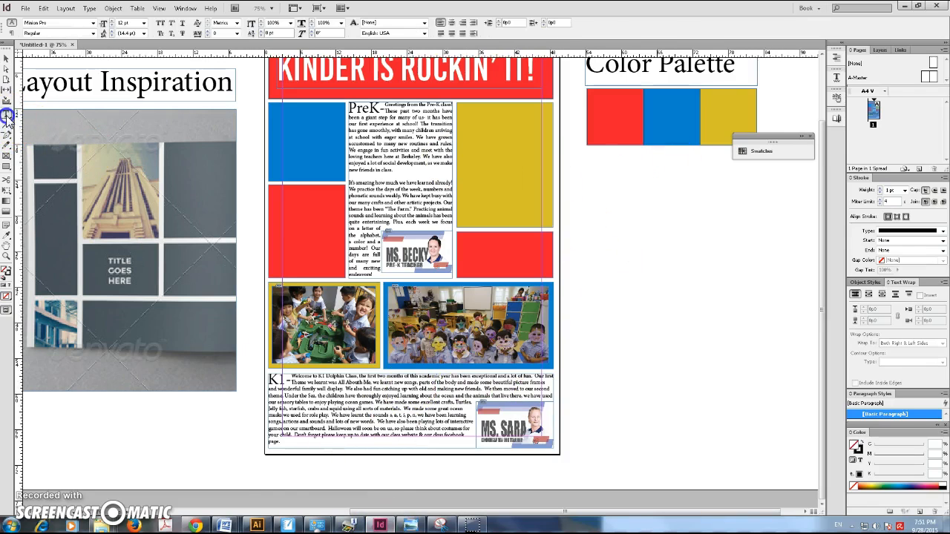
click(271, 448)
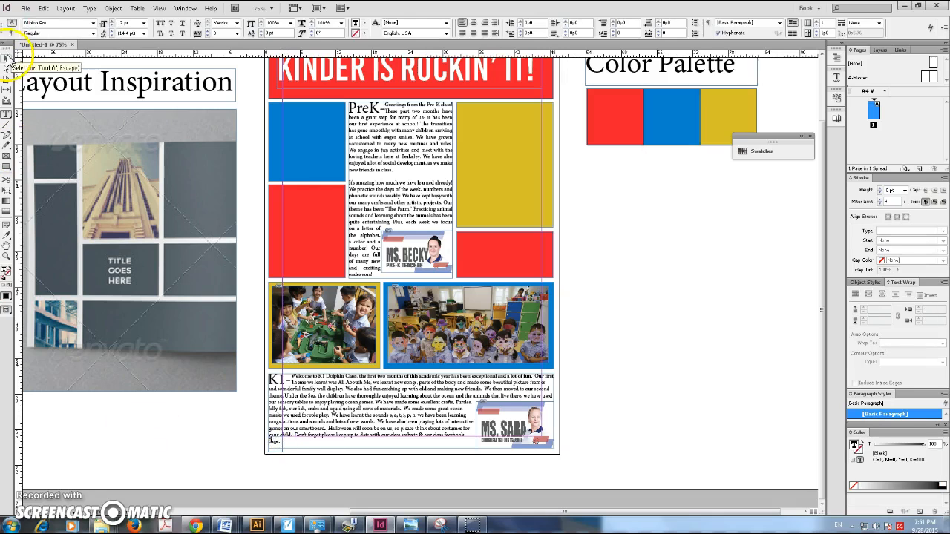
click(196, 526)
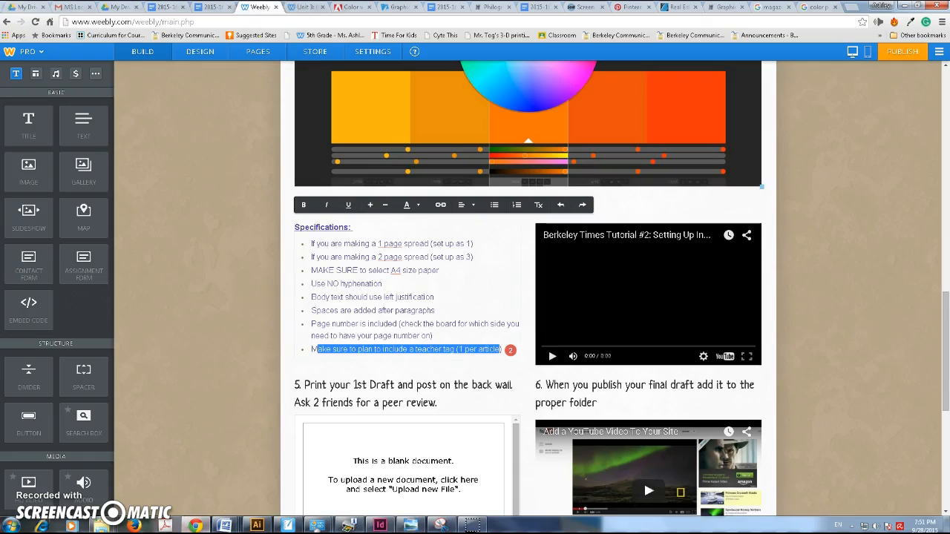
click(175, 7)
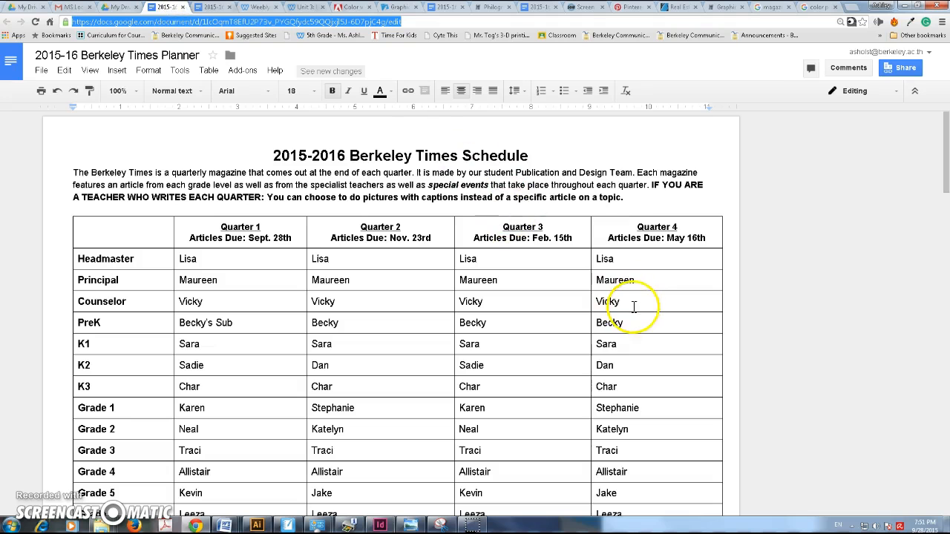
scroll(470, 312, down, 15)
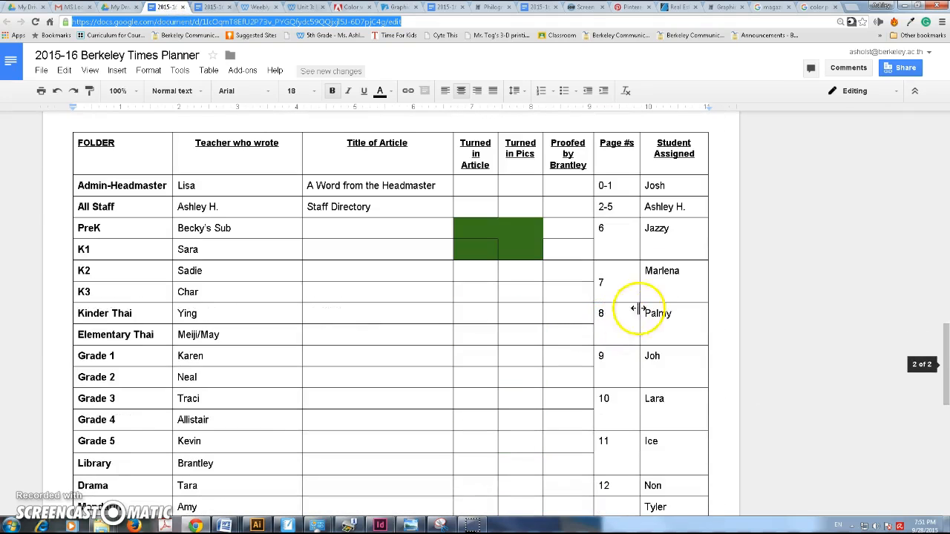
click(620, 232)
click(381, 526)
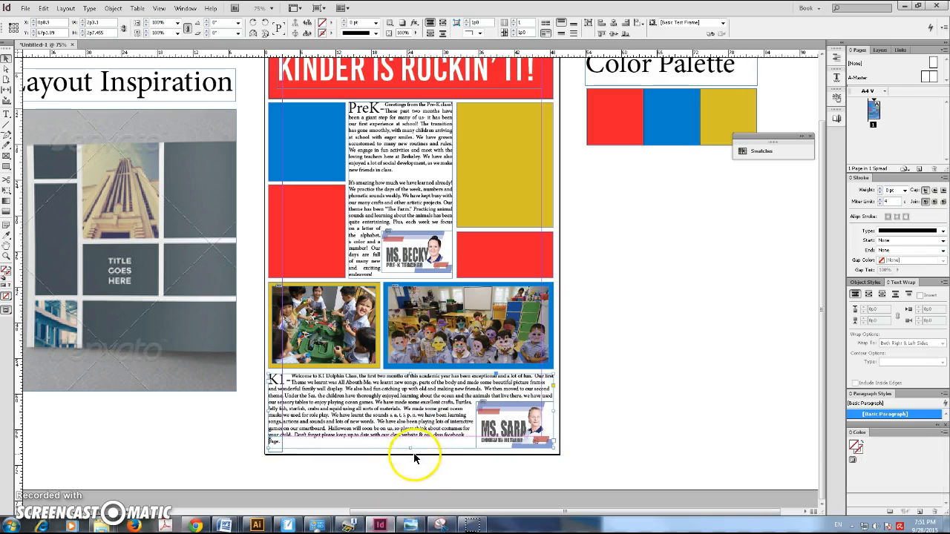
- Move the left edge of the K1 article's text frame in to the margin guide, clearing the page number and keeping all text visible
drag(410, 448, 409, 433)
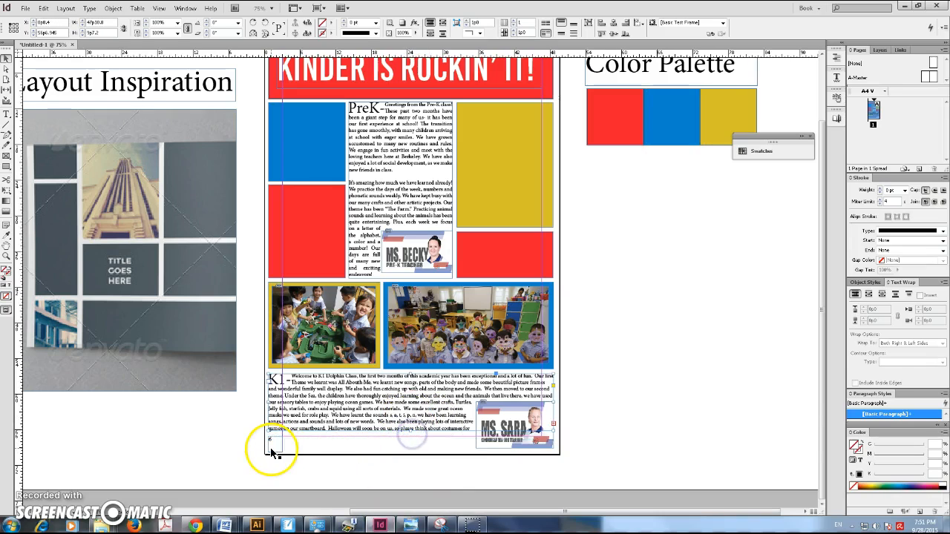
key(ctrl+=)
key(ctrl+=)
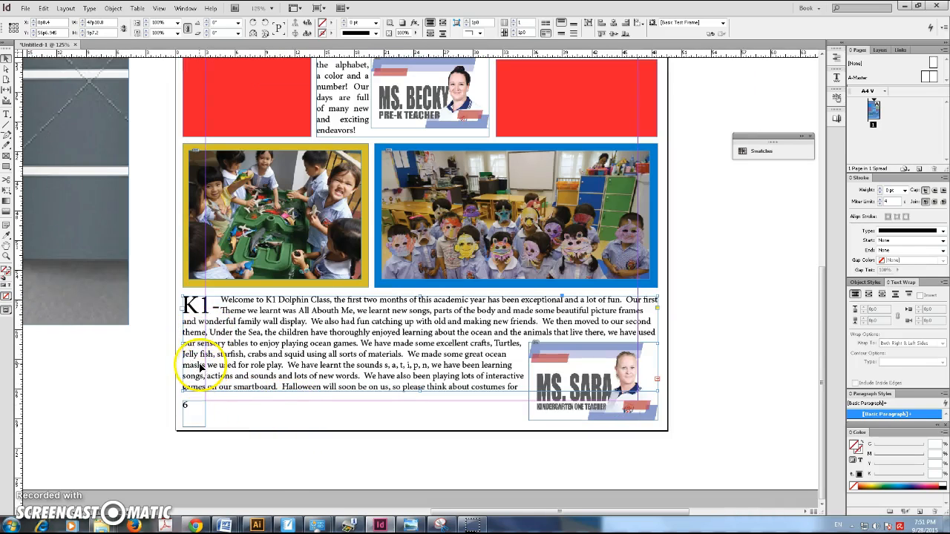
drag(181, 348, 205, 346)
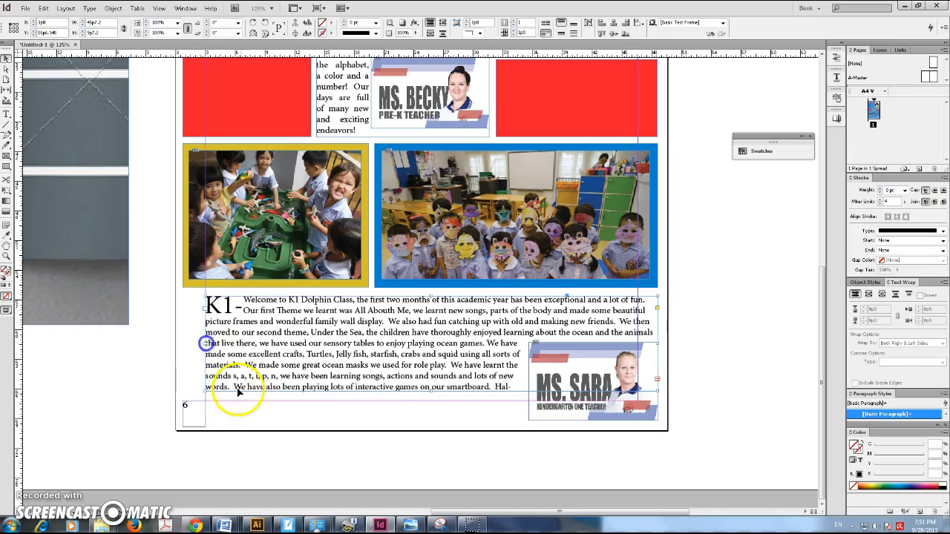
drag(432, 392, 436, 422)
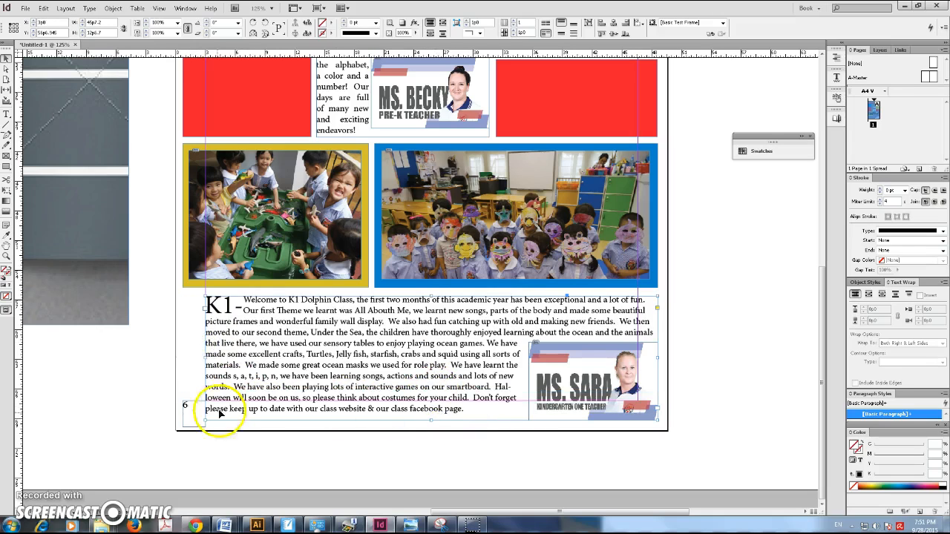
- Draw a narrow vertical rectangle between the K1 article and the page edge, above the page number, filled with C=100 M=34 Y=0 K=0
click(5, 170)
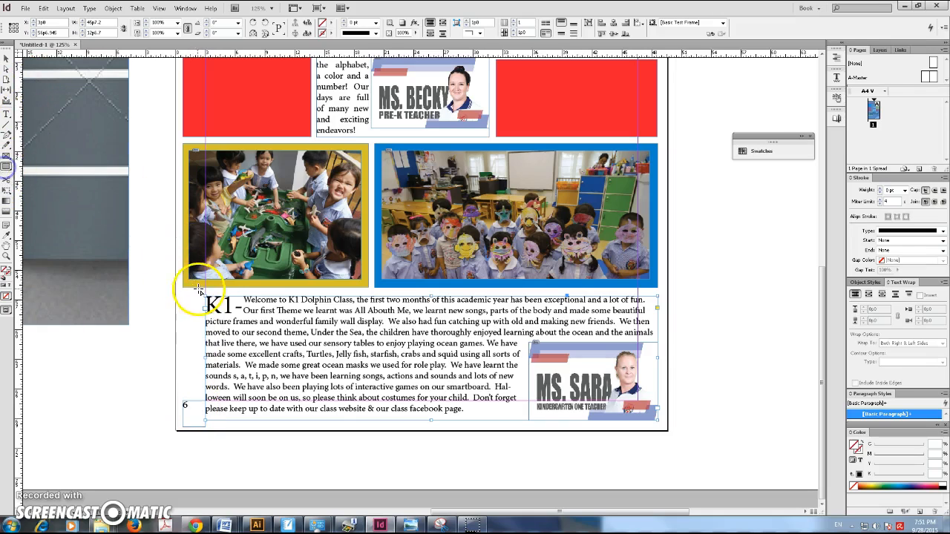
drag(185, 295, 199, 394)
click(345, 28)
click(341, 29)
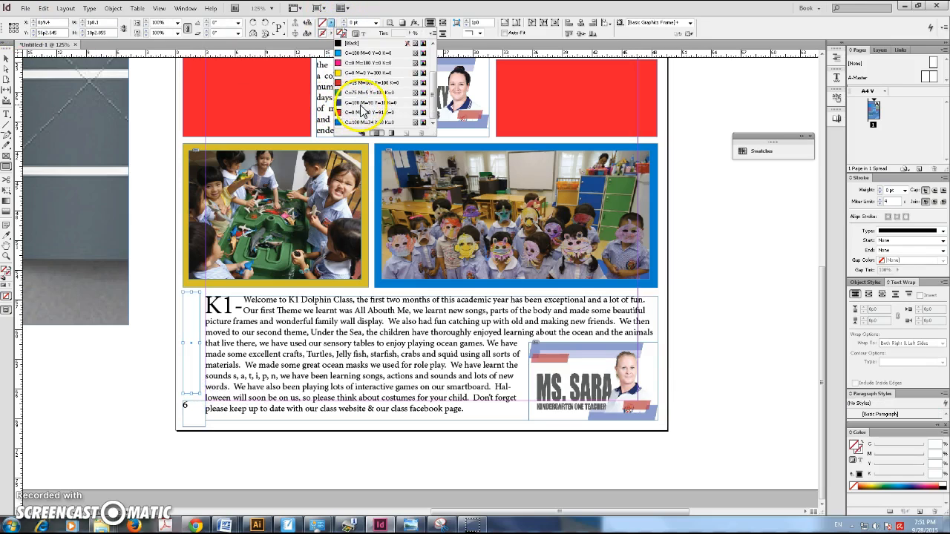
click(361, 121)
click(6, 61)
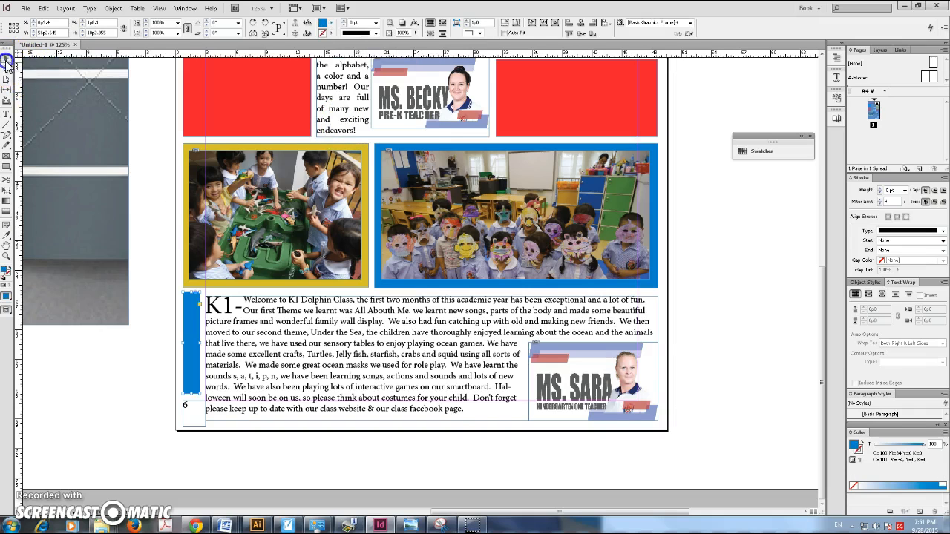
click(158, 212)
- Lower the top edge of the narrow blue bar to align with the top of the K1 article's text frame
scroll(159, 212, up, 3)
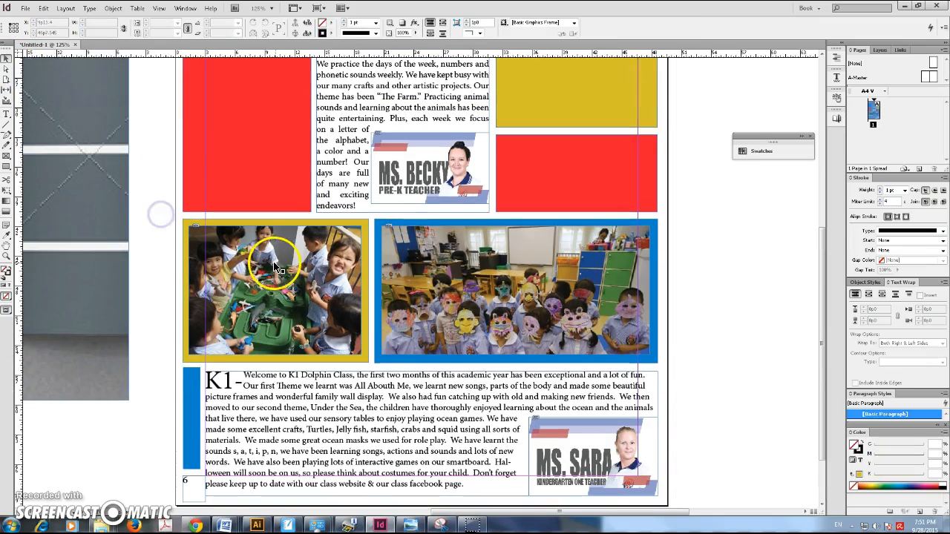
click(194, 374)
drag(194, 372, 192, 371)
click(176, 366)
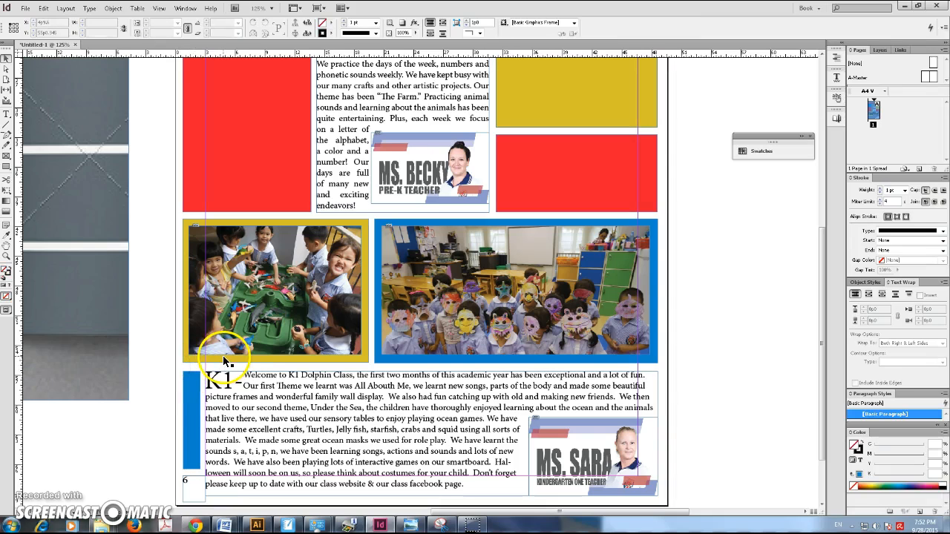
- Review the full page beside the layout inspiration, and check the planner and the specifications list on the Unit 3 web page
key(ctrl+minus)
key(ctrl+minus)
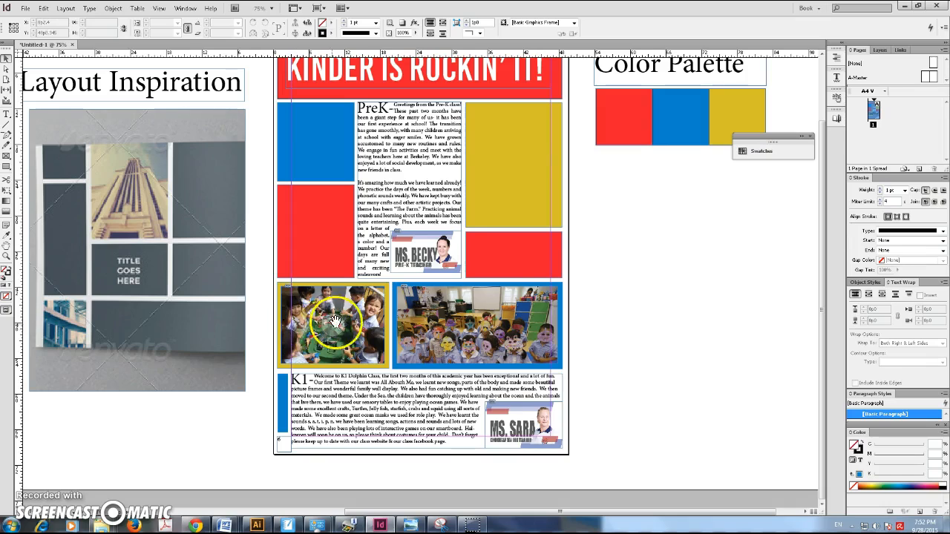
key(ctrl+minus)
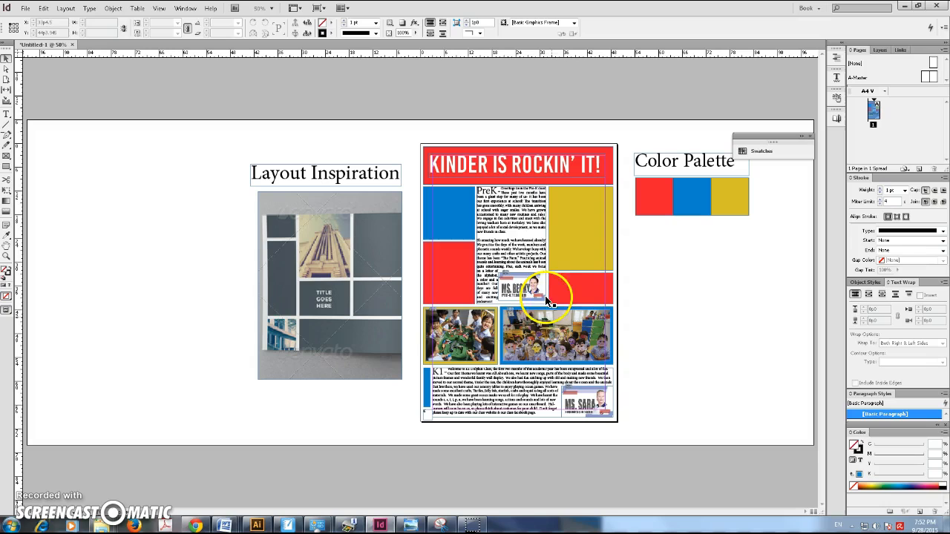
click(201, 526)
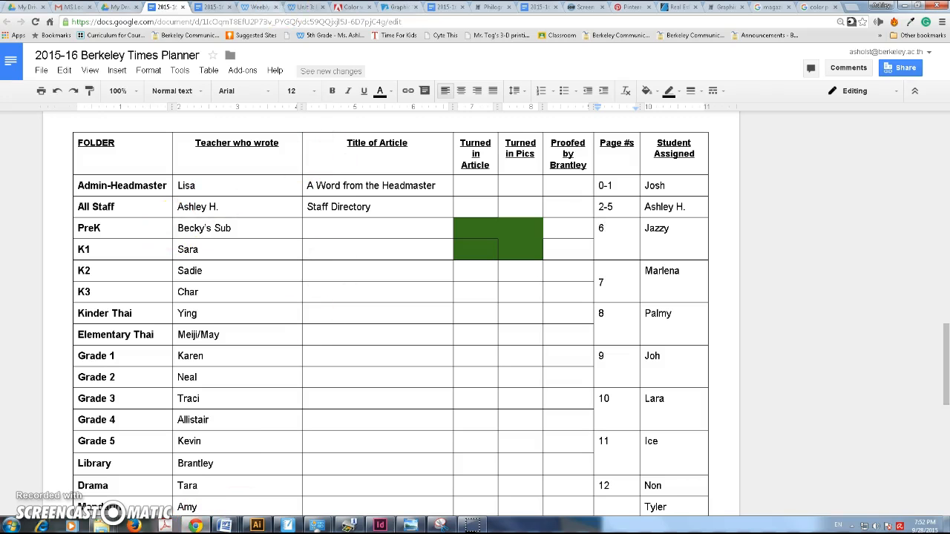
click(305, 8)
scroll(274, 340, down, 5)
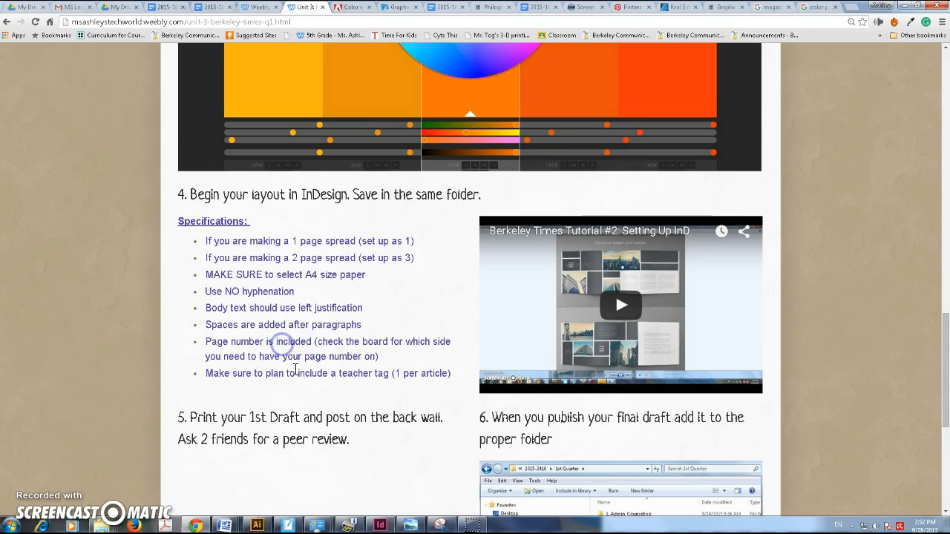
drag(447, 377, 174, 306)
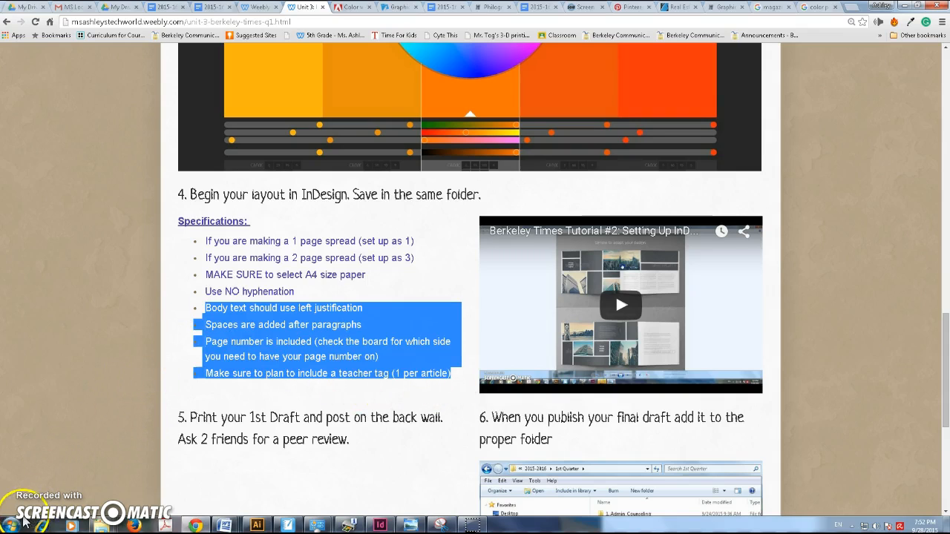